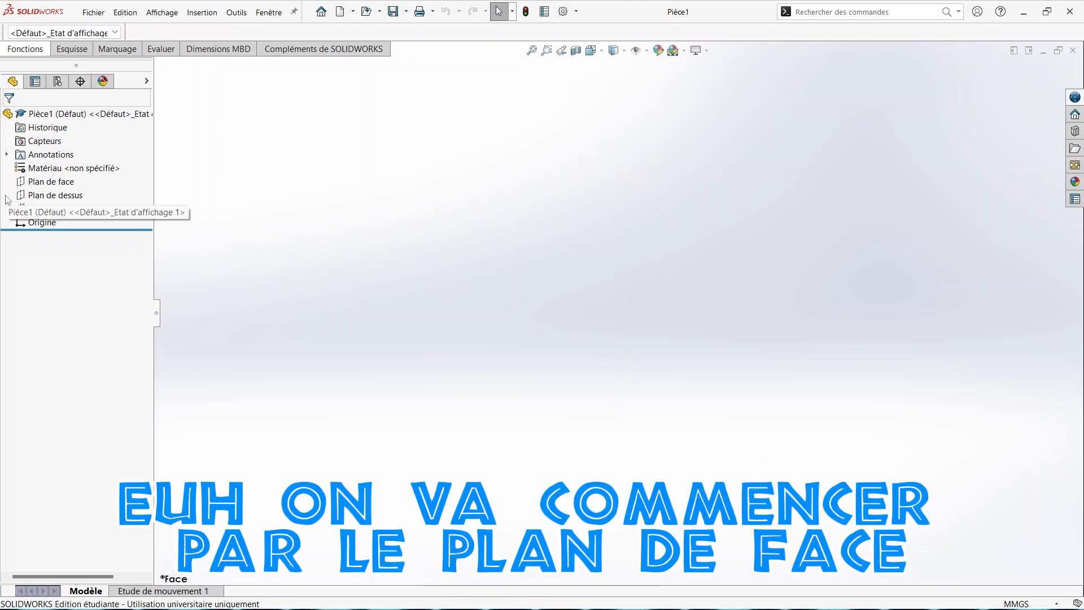
Step: Highlight the front, top and right reference planes one after another and show them in isometric view
click(41, 181)
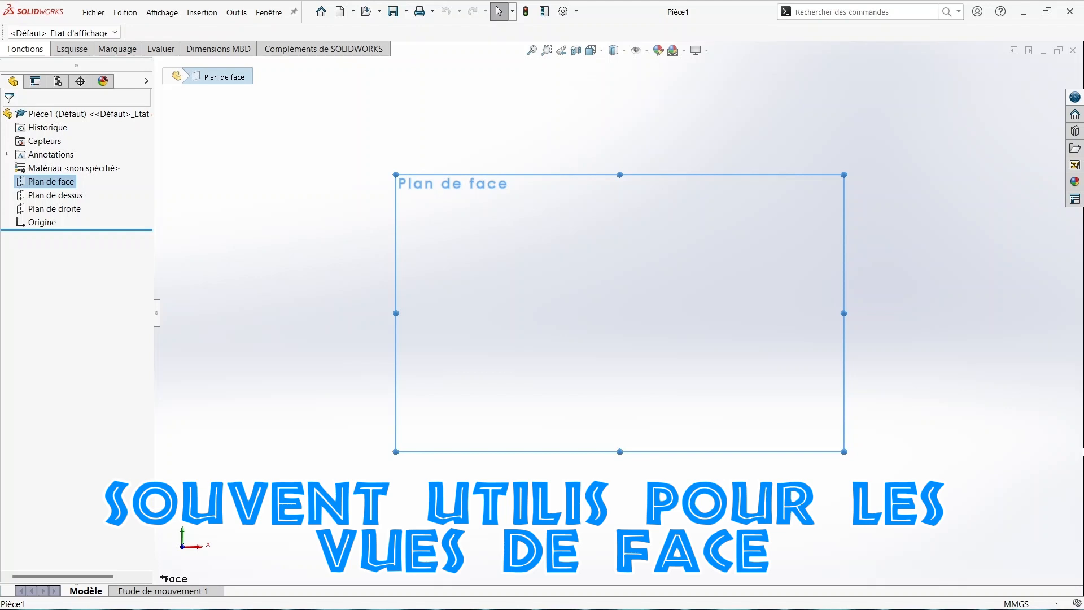
click(46, 195)
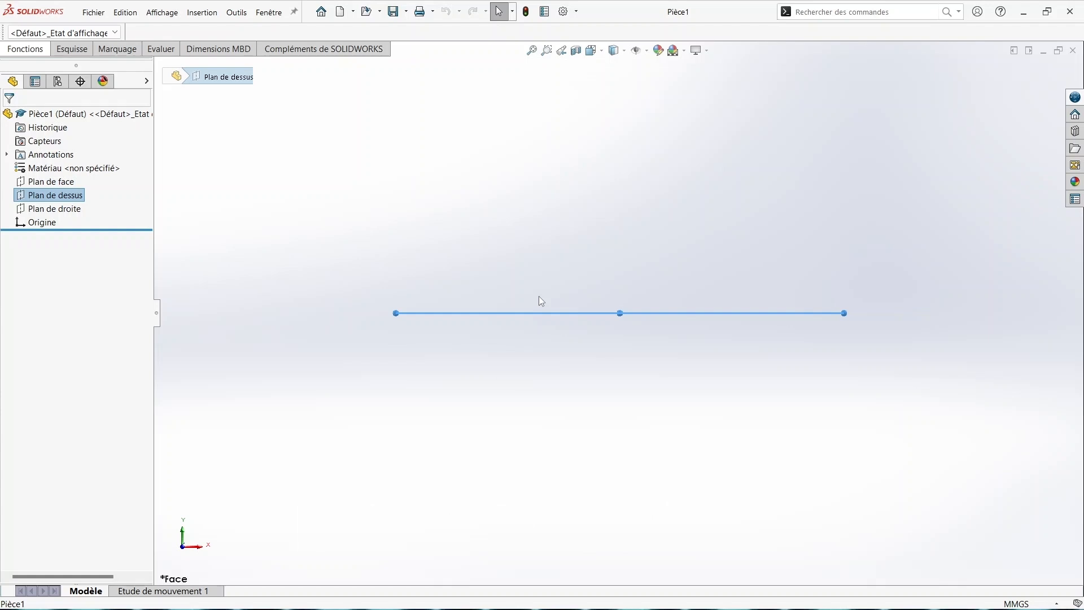
click(54, 212)
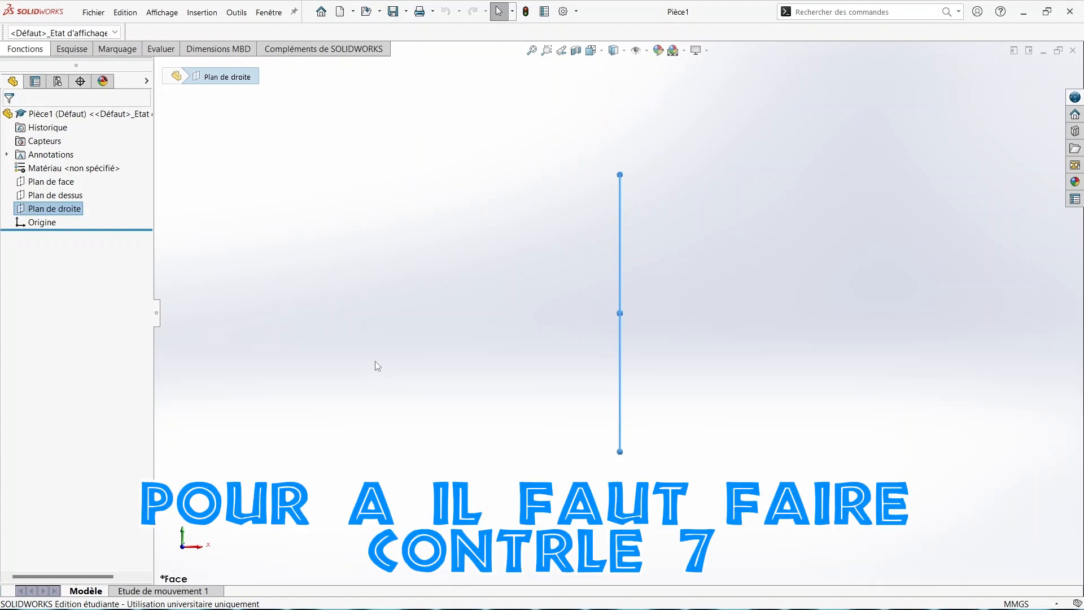
key(ctrl+7)
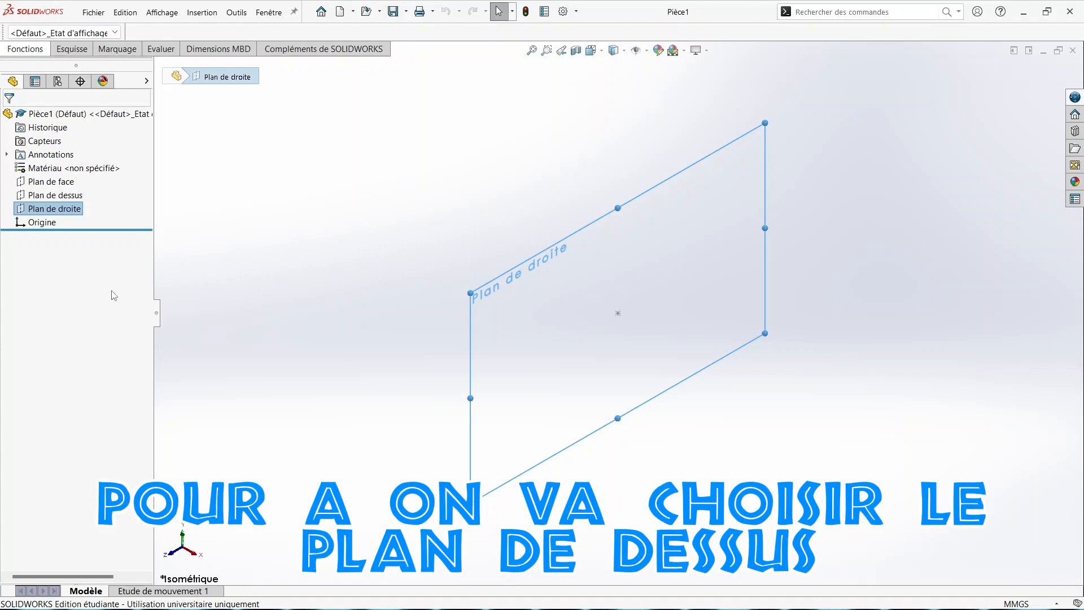
Step: Start a sketch on the top plane and draw a slightly inclined solid line above the origin
click(39, 197)
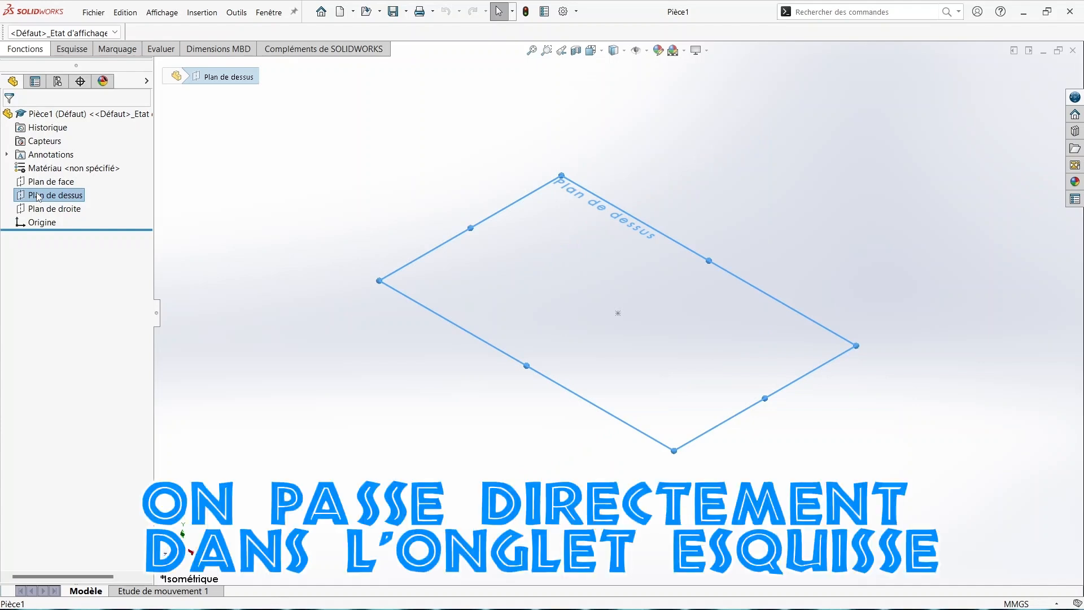
click(66, 51)
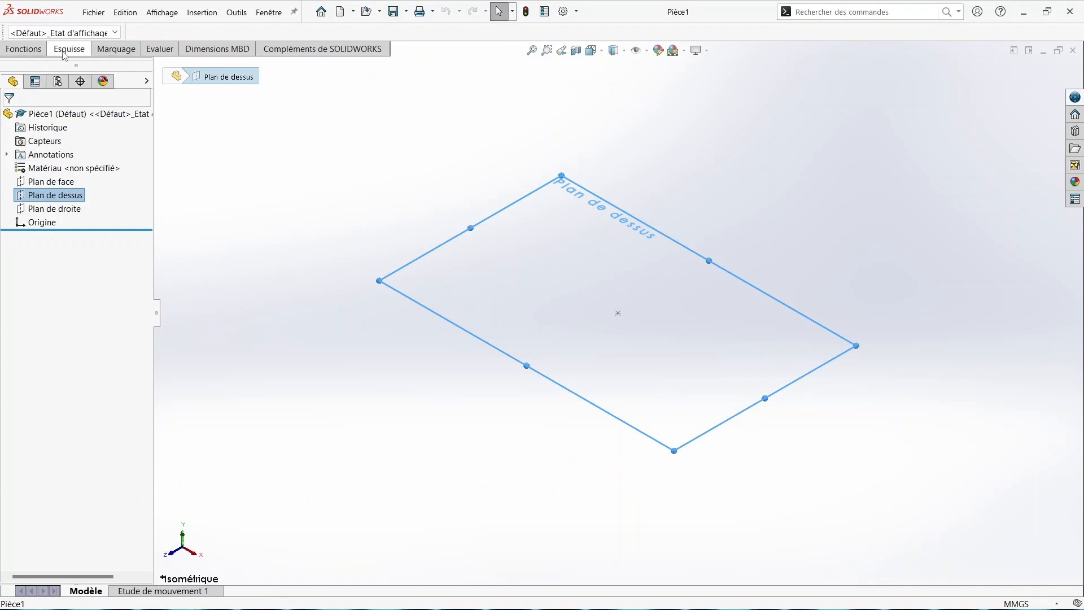
click(67, 49)
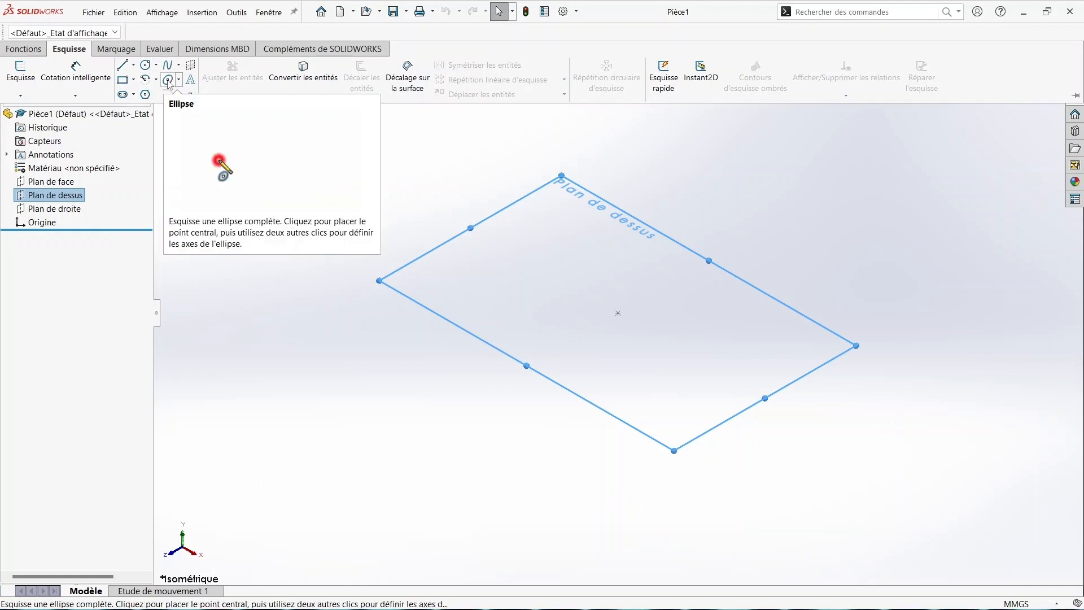
click(134, 65)
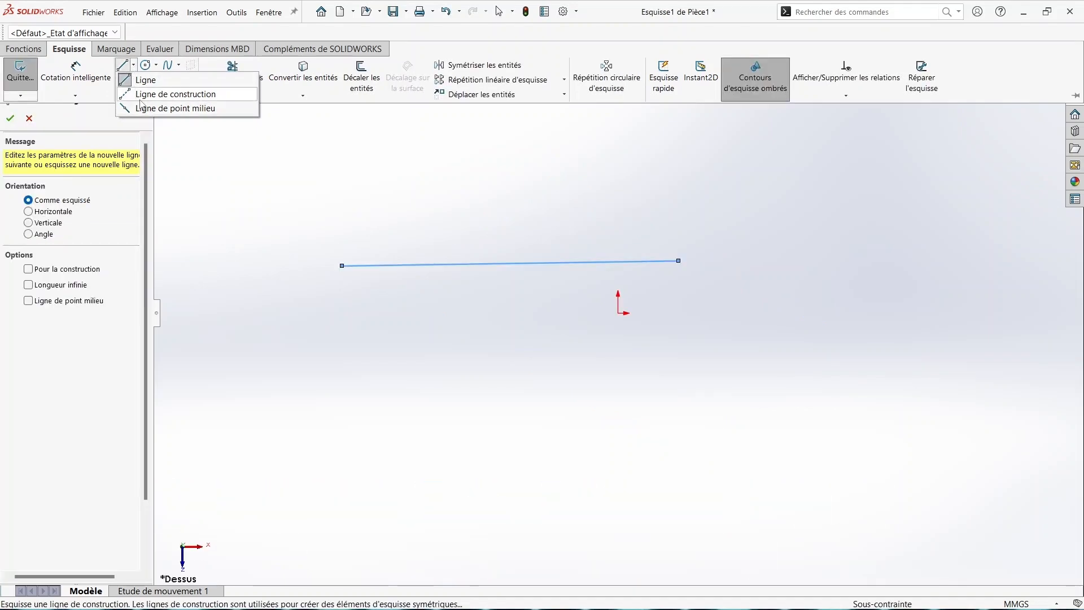
Step: Sketch a construction line about 103 mm long below the solid line and parallel to it
click(140, 100)
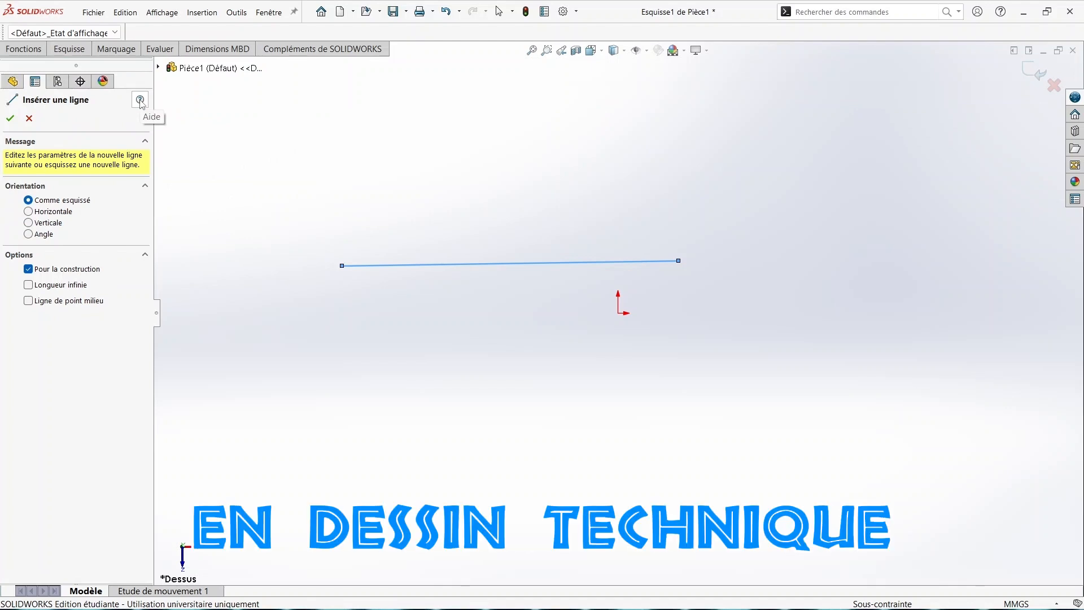
right_click(335, 315)
click(336, 315)
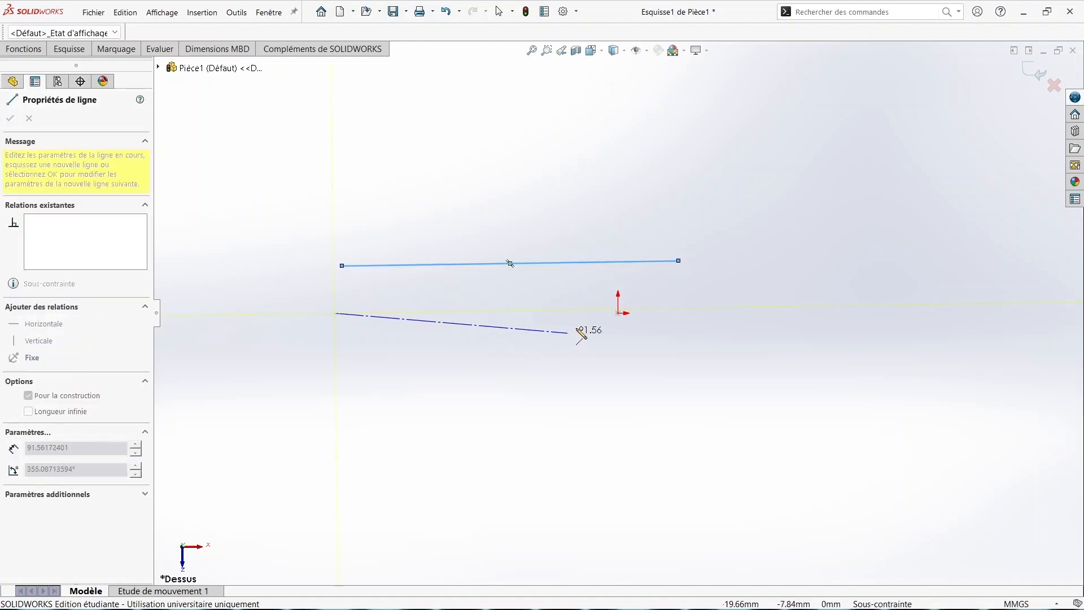
click(598, 309)
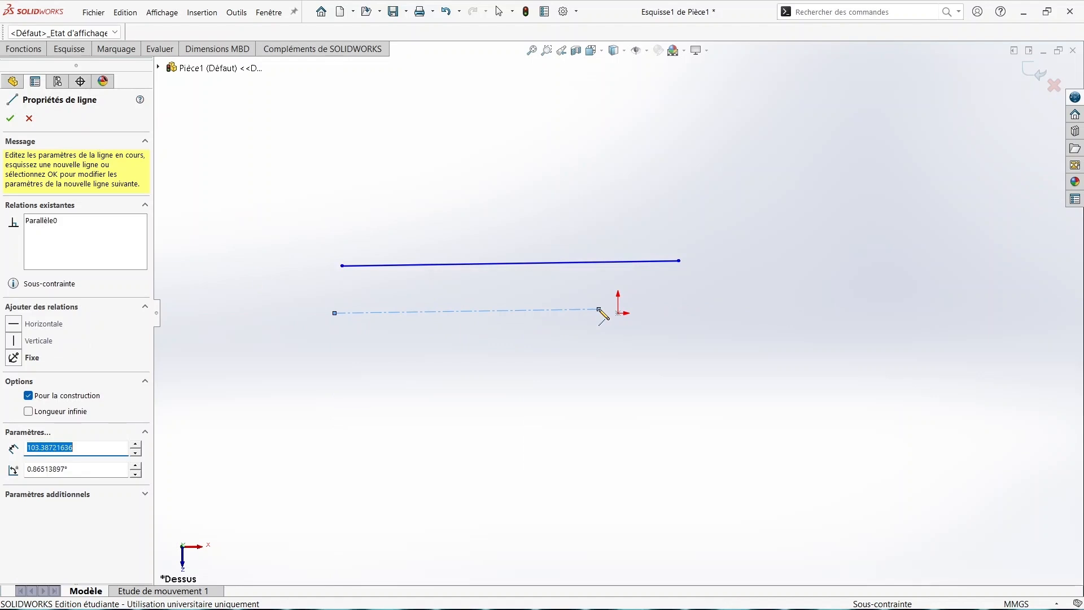
click(11, 118)
Step: Sketch a midpoint line about 152 mm long above and parallel to the solid line, and discard the whole sketch
click(86, 53)
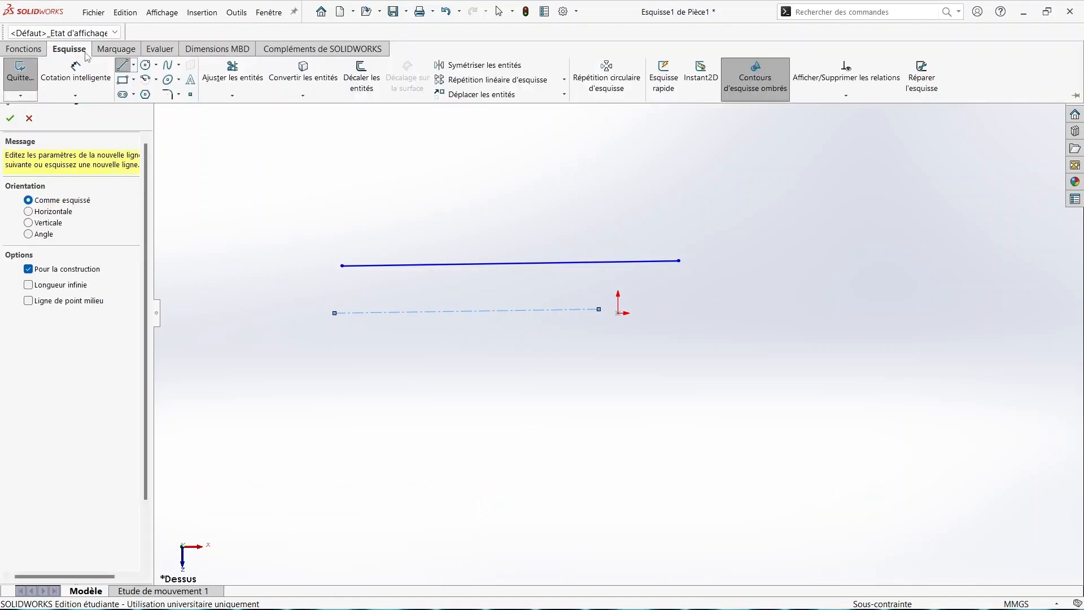
click(134, 66)
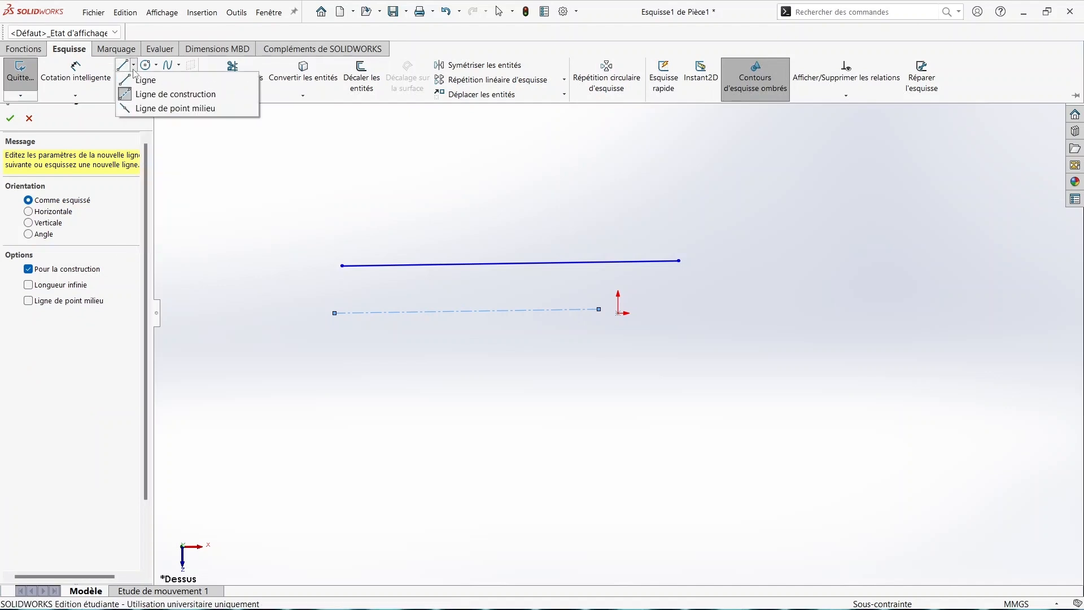
click(143, 109)
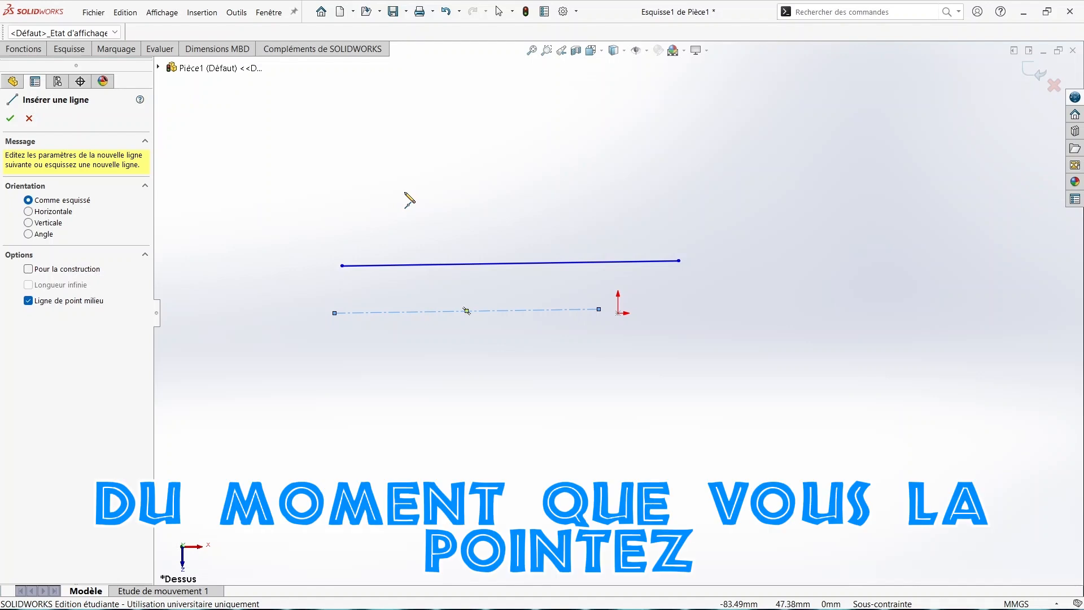
click(404, 192)
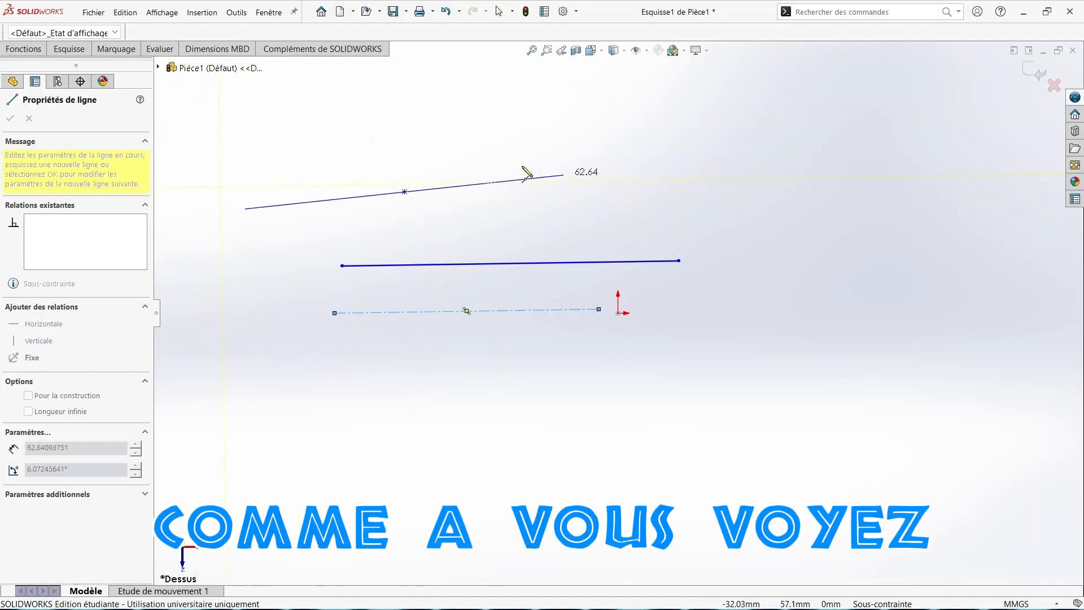
click(598, 189)
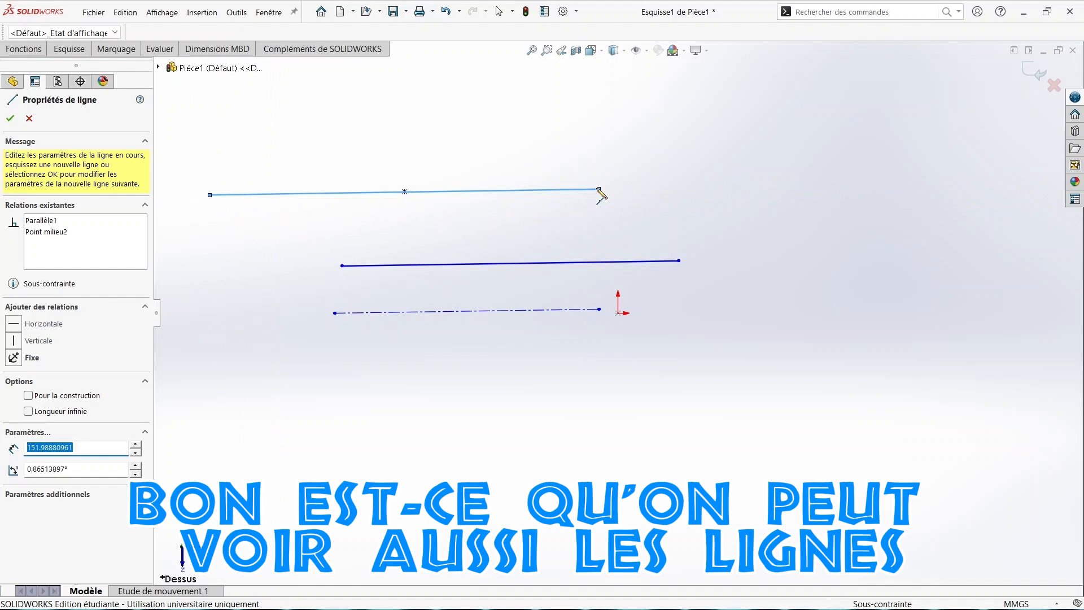
click(1054, 85)
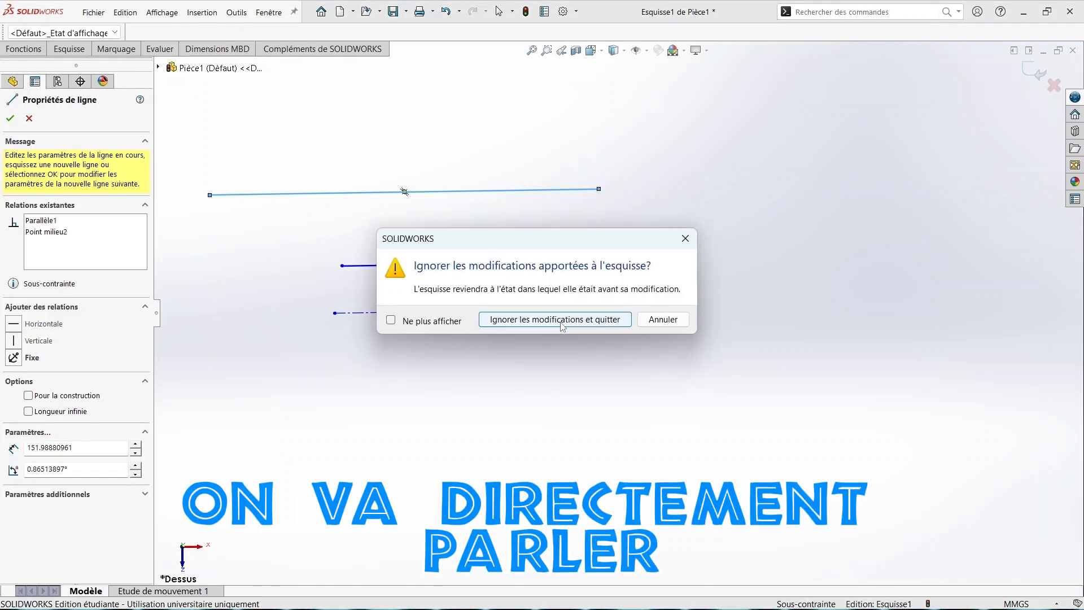
click(561, 322)
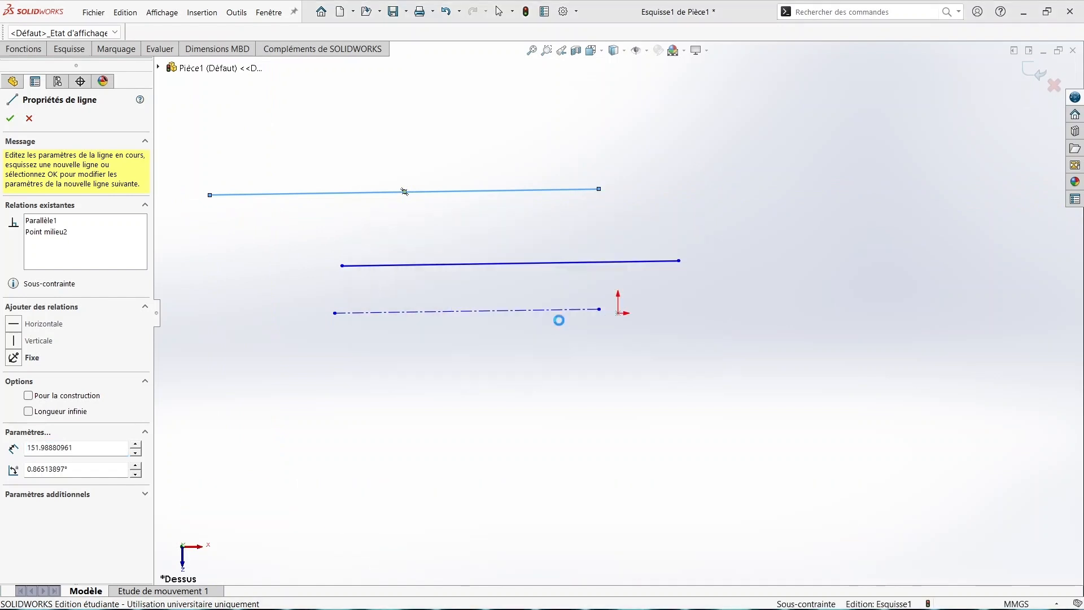
Step: Start a sketch on the top plane and draw a circle from its centre, up and to the left of the origin
click(67, 49)
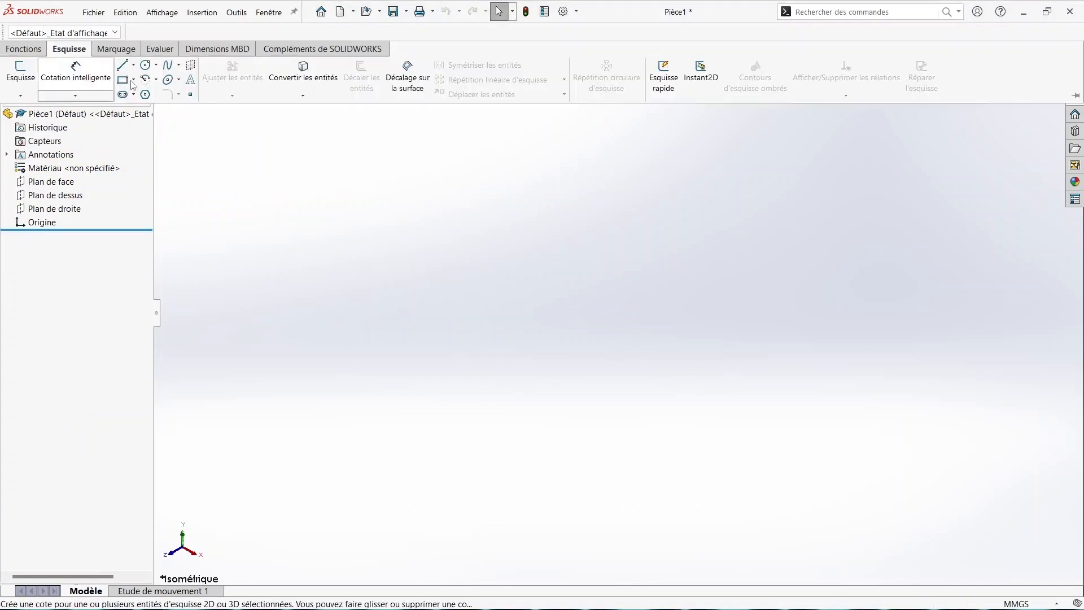
click(157, 65)
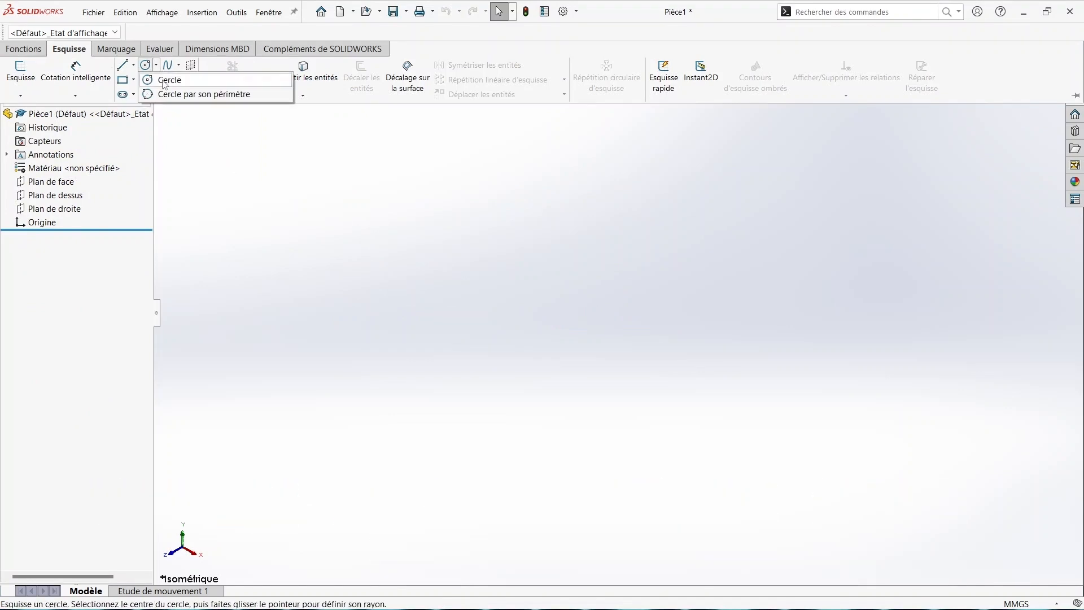
click(163, 82)
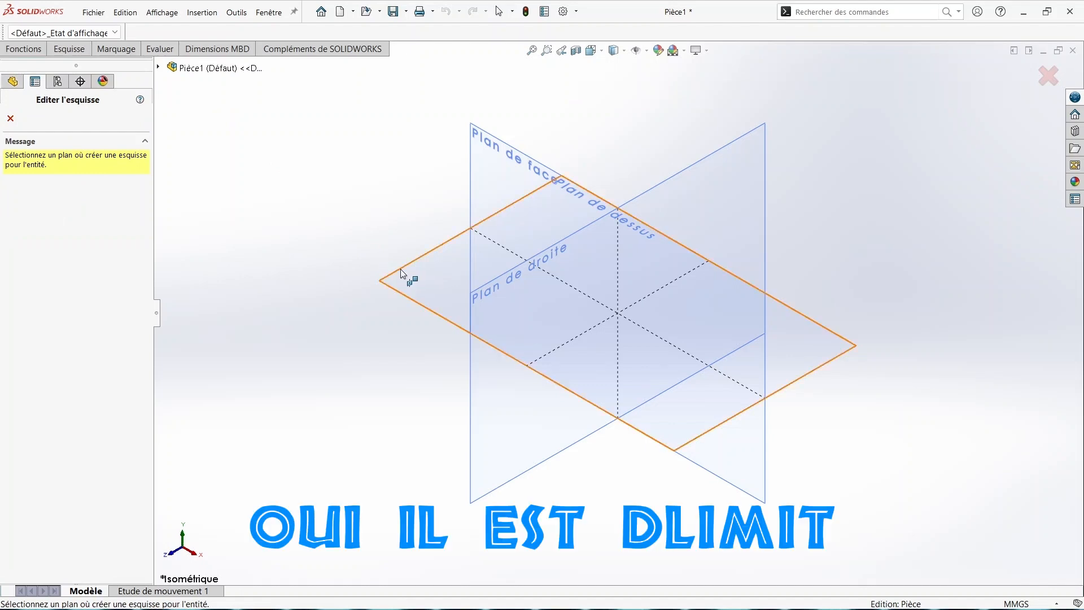
click(402, 273)
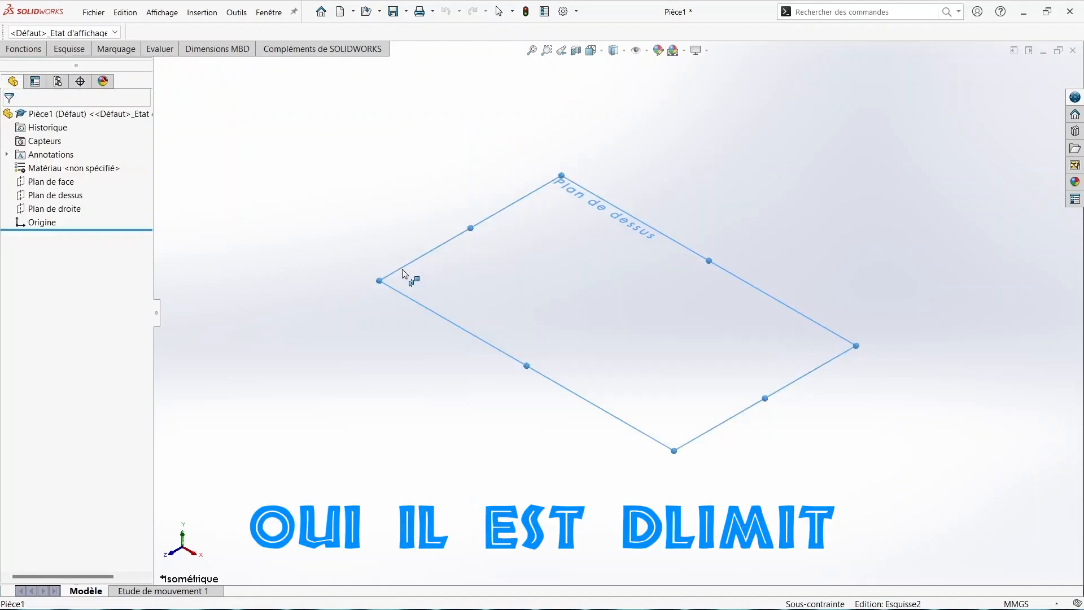
click(385, 217)
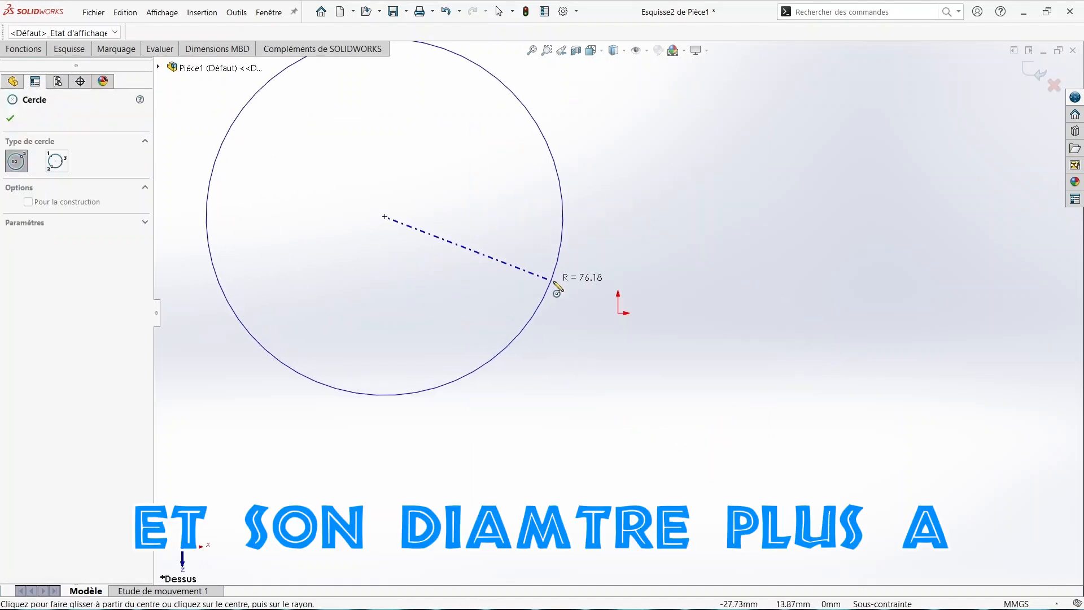
click(463, 251)
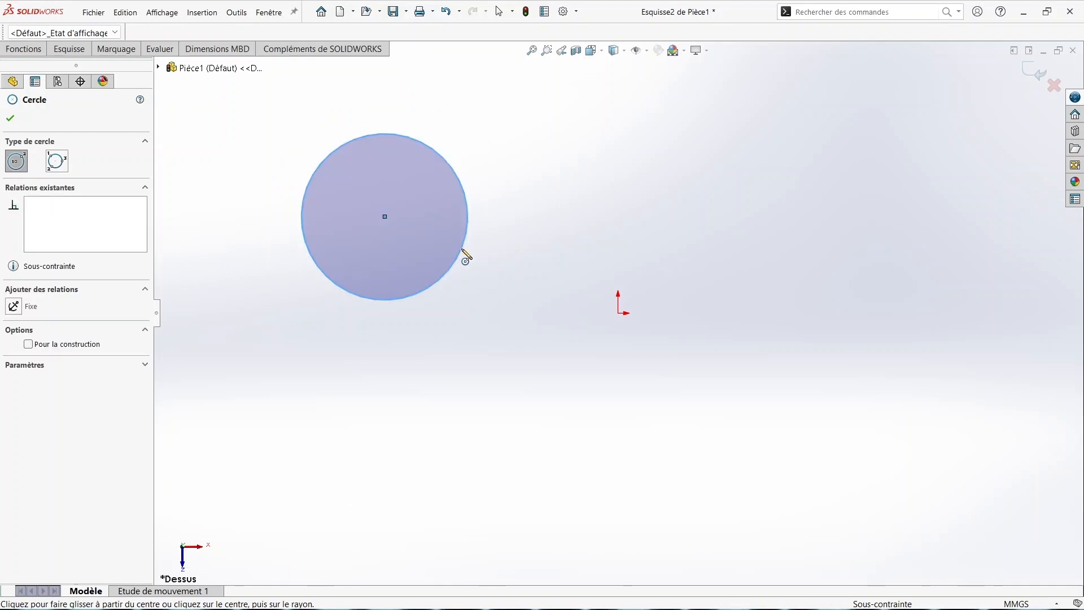
Step: Sketch a perimeter circle to the right of the origin, and exit the sketch discarding its changes
click(81, 51)
click(156, 66)
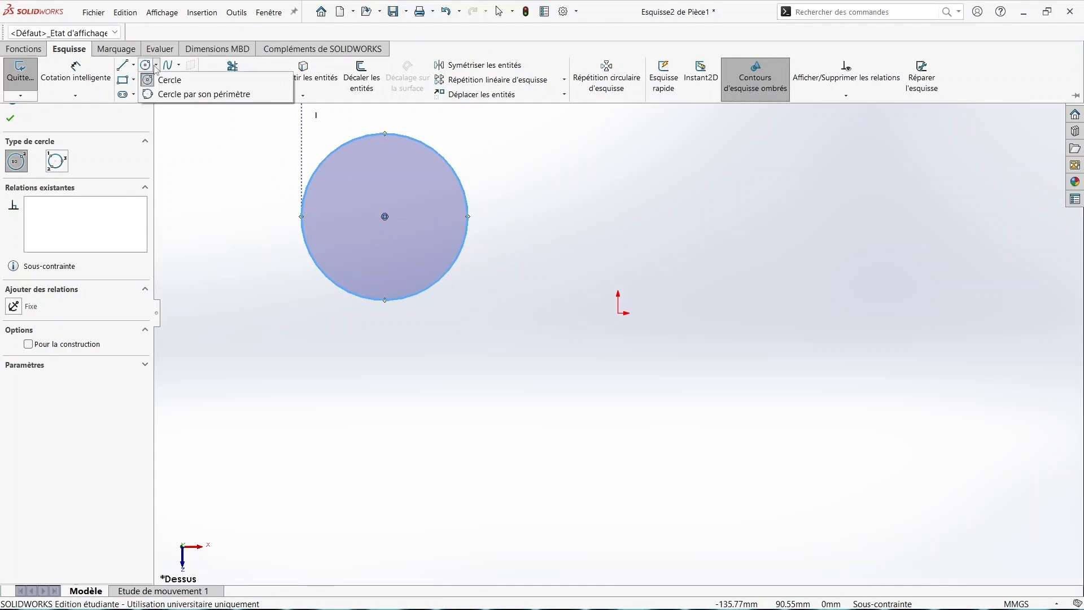
click(183, 95)
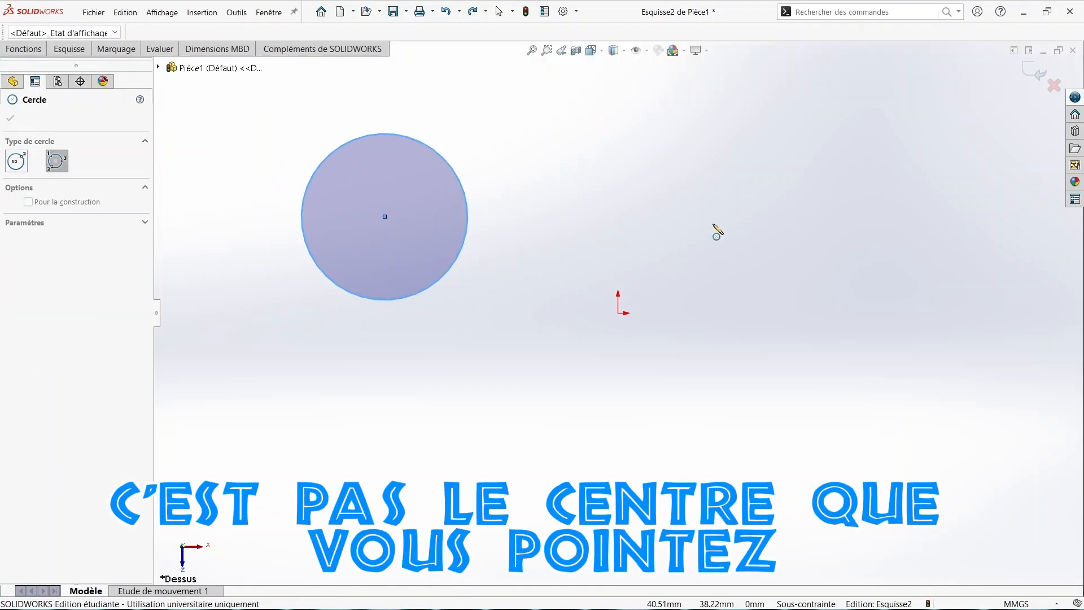
click(713, 224)
click(801, 147)
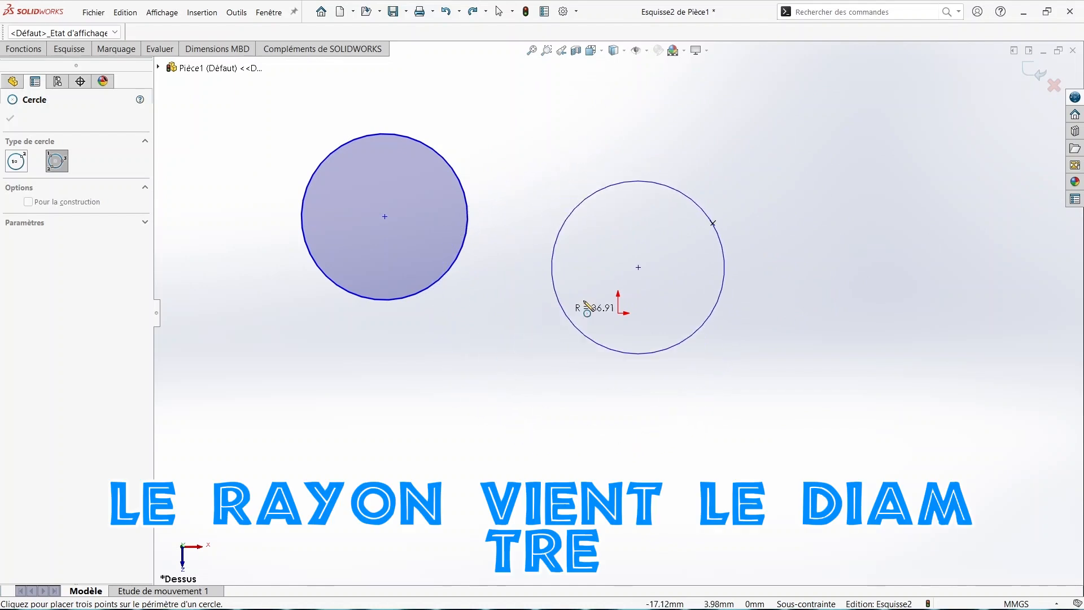
click(849, 311)
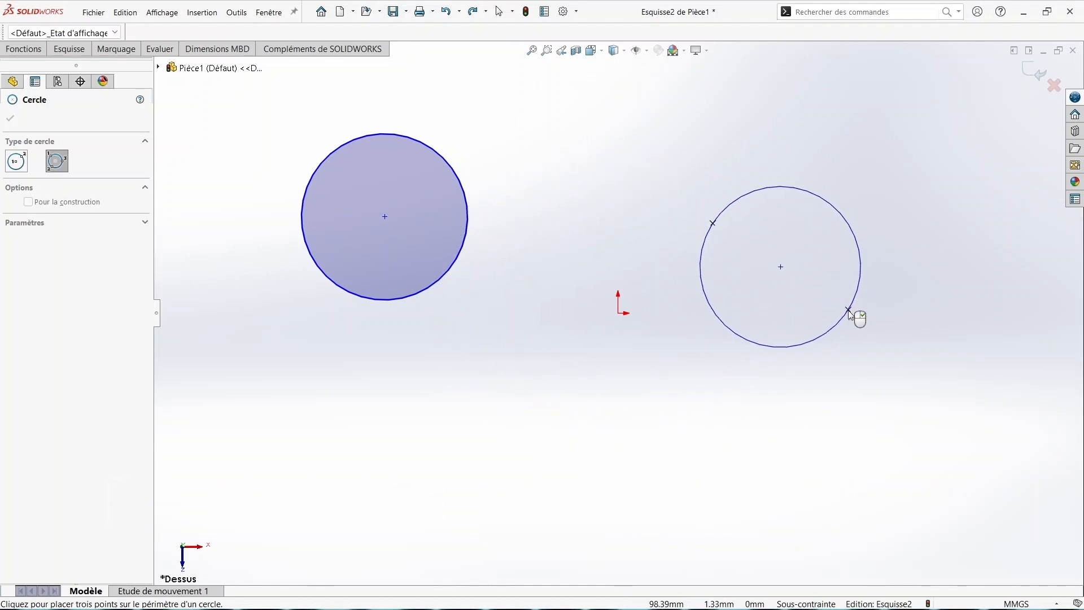
click(1054, 87)
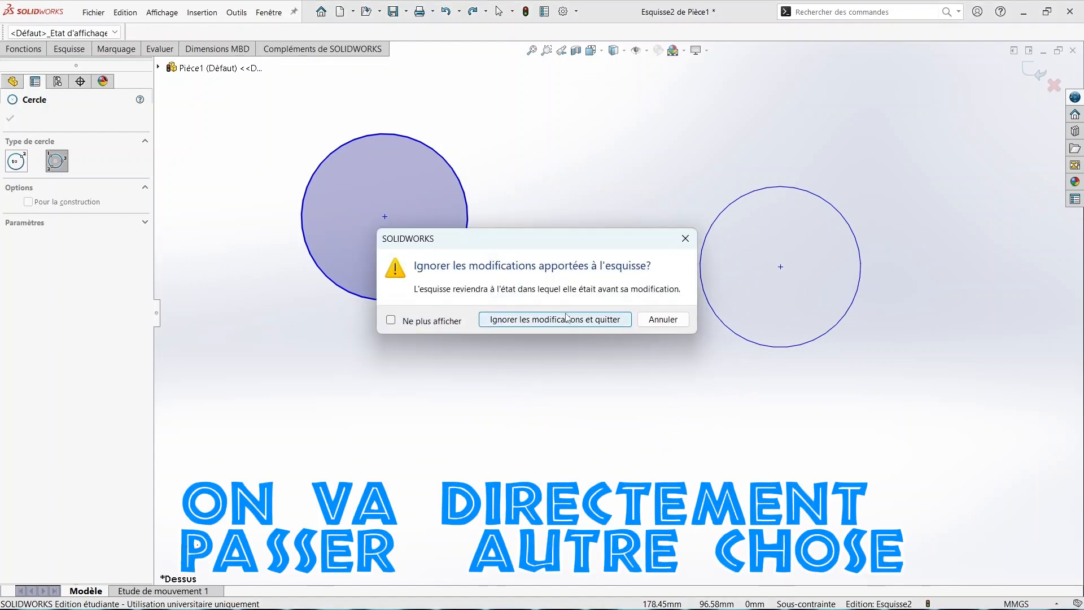
click(565, 315)
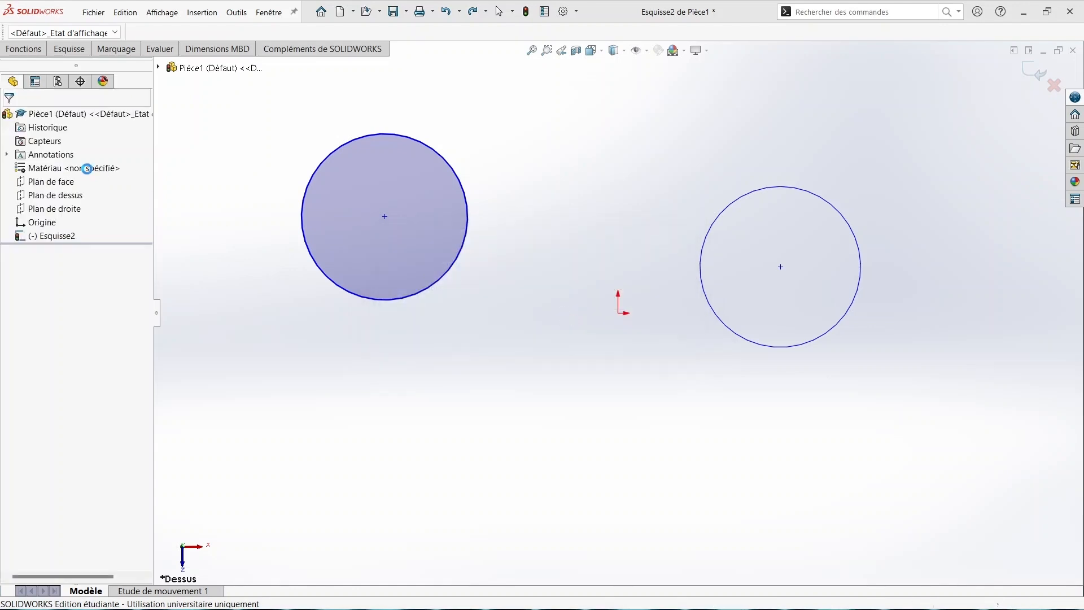
Step: Start a sketch on the top plane and draw a closed five-point spline enclosing the origin near the curve's right-hand end
click(69, 50)
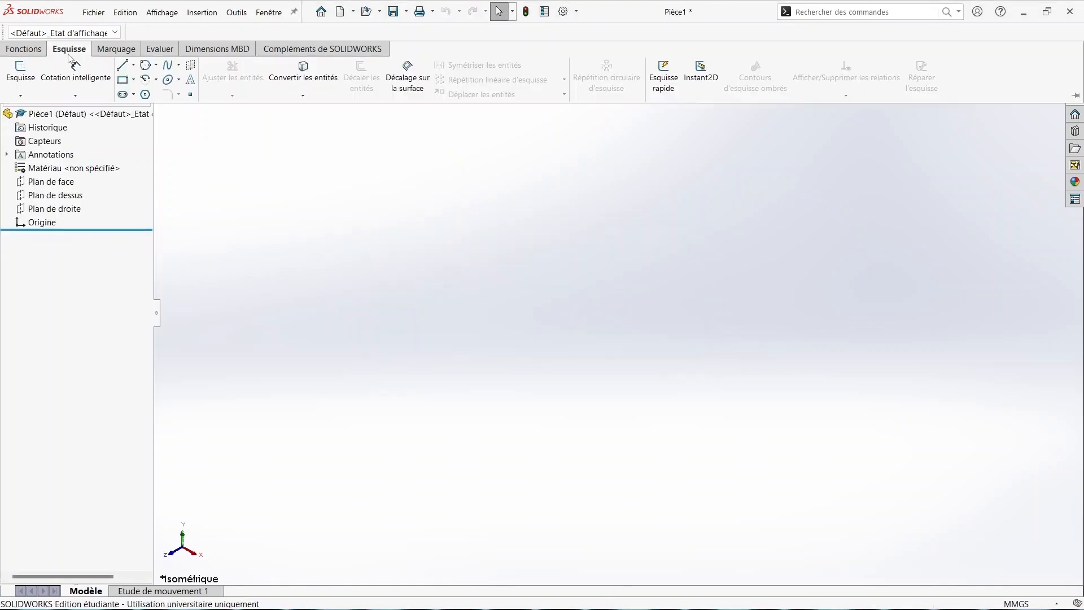
click(179, 66)
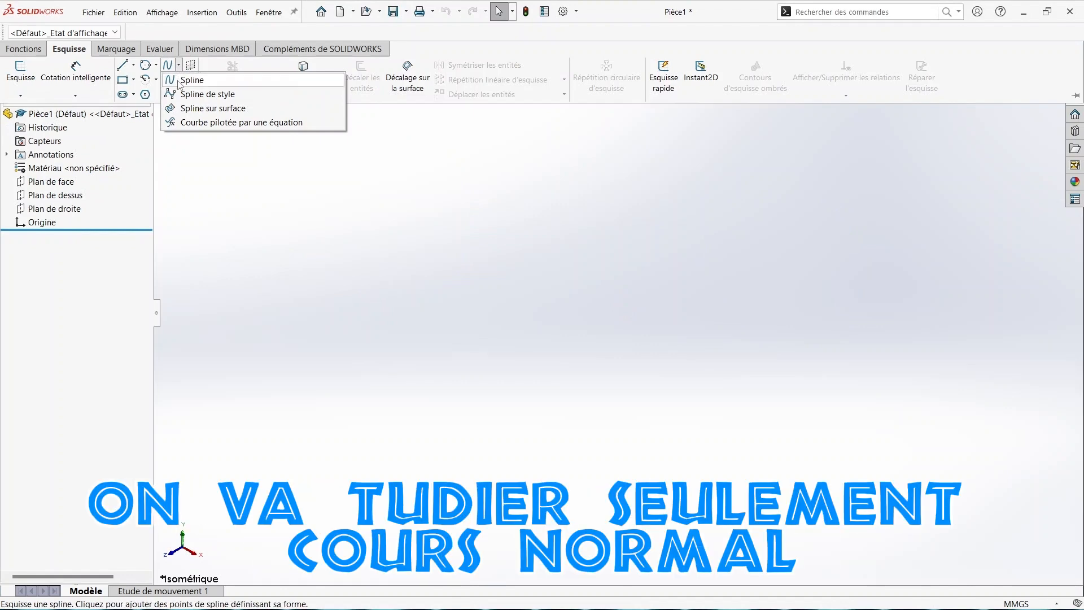
click(178, 83)
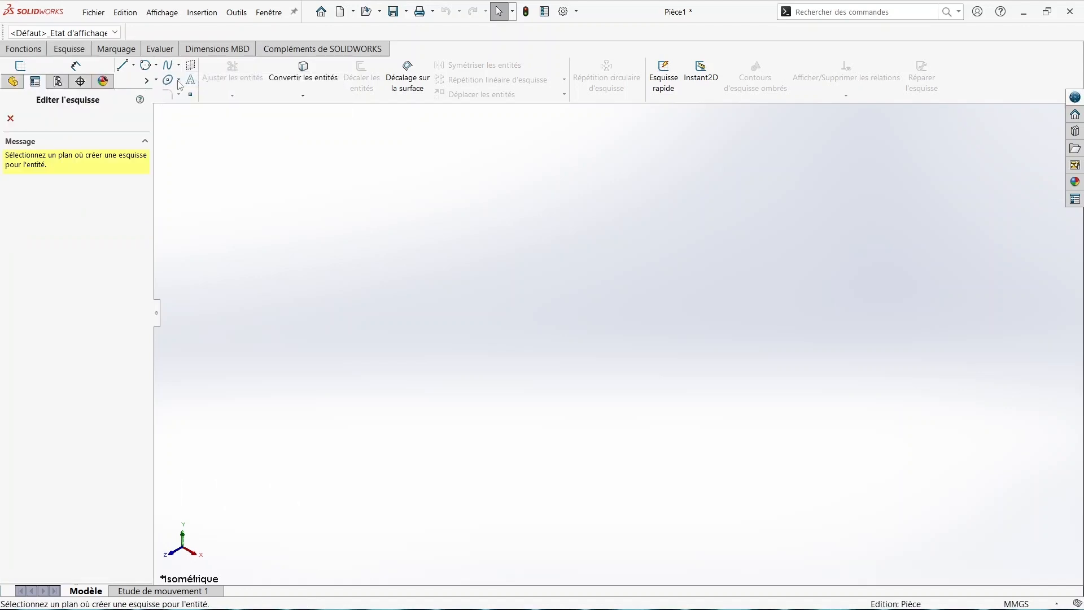
click(447, 278)
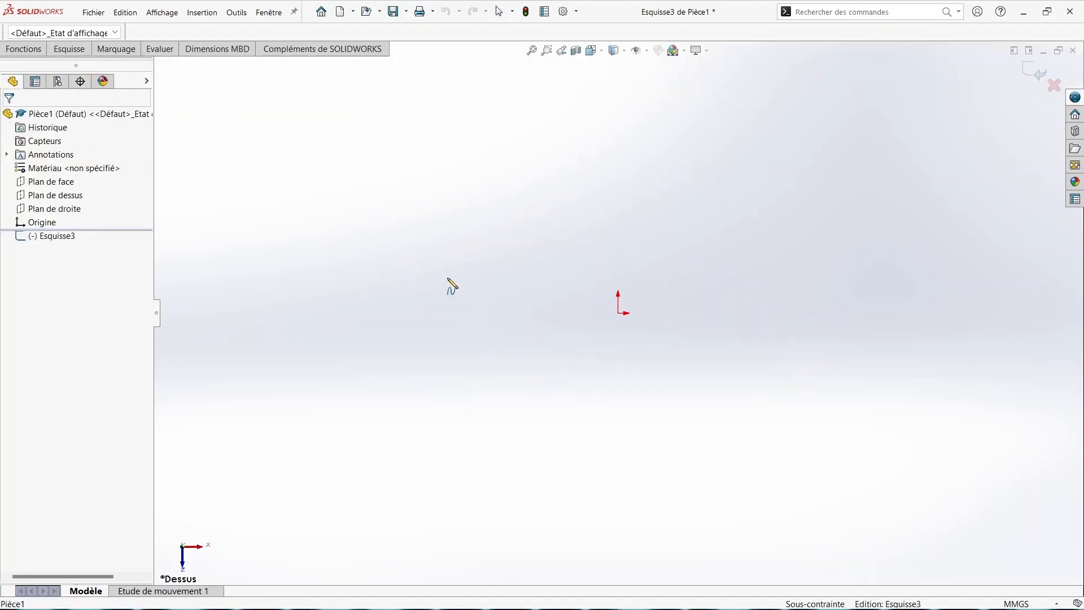
click(399, 265)
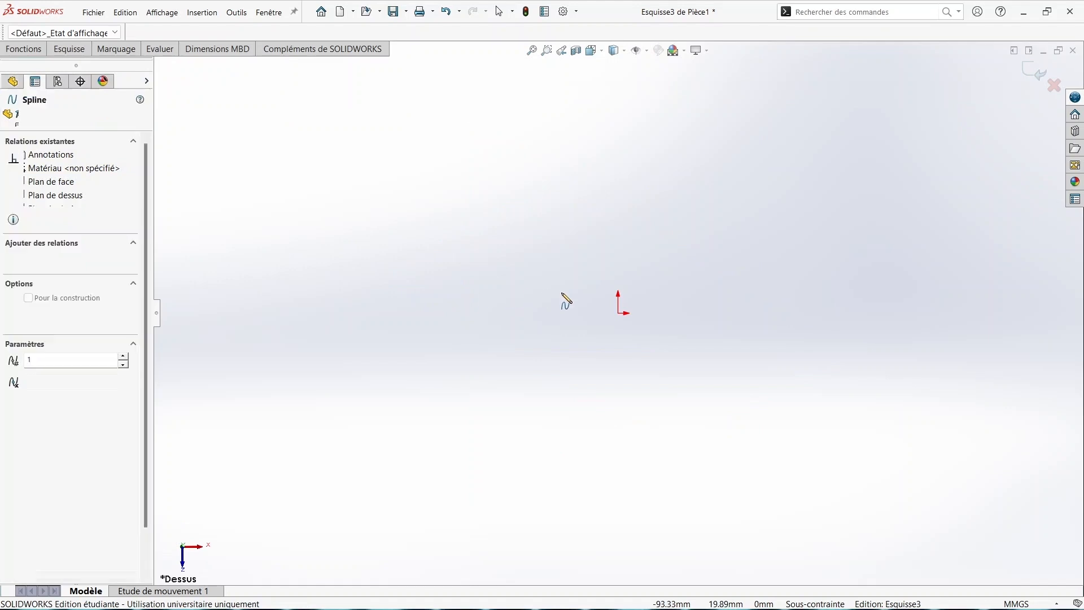
click(539, 267)
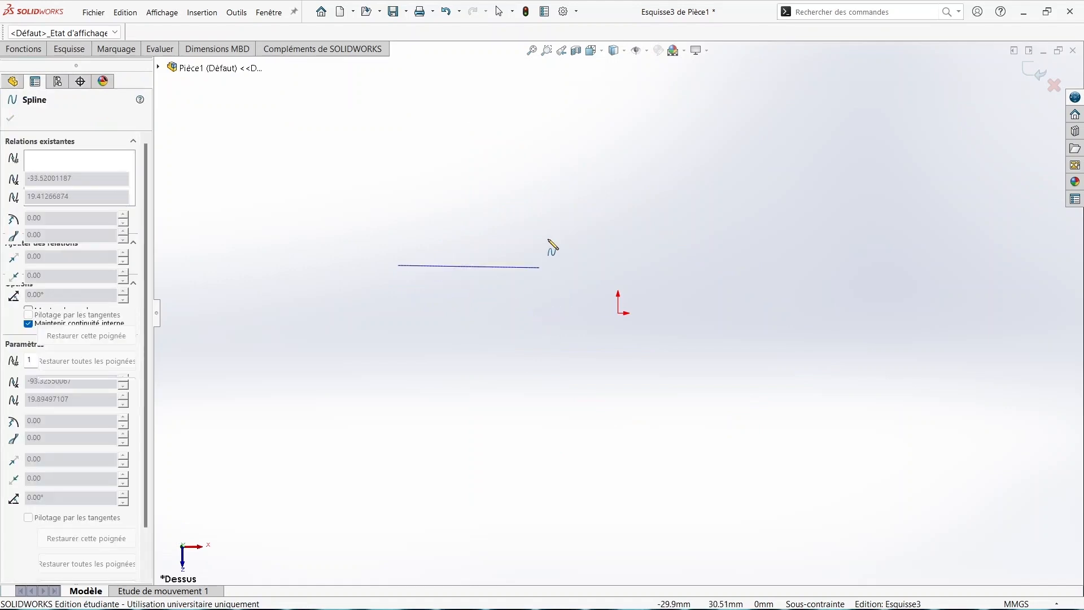
click(663, 249)
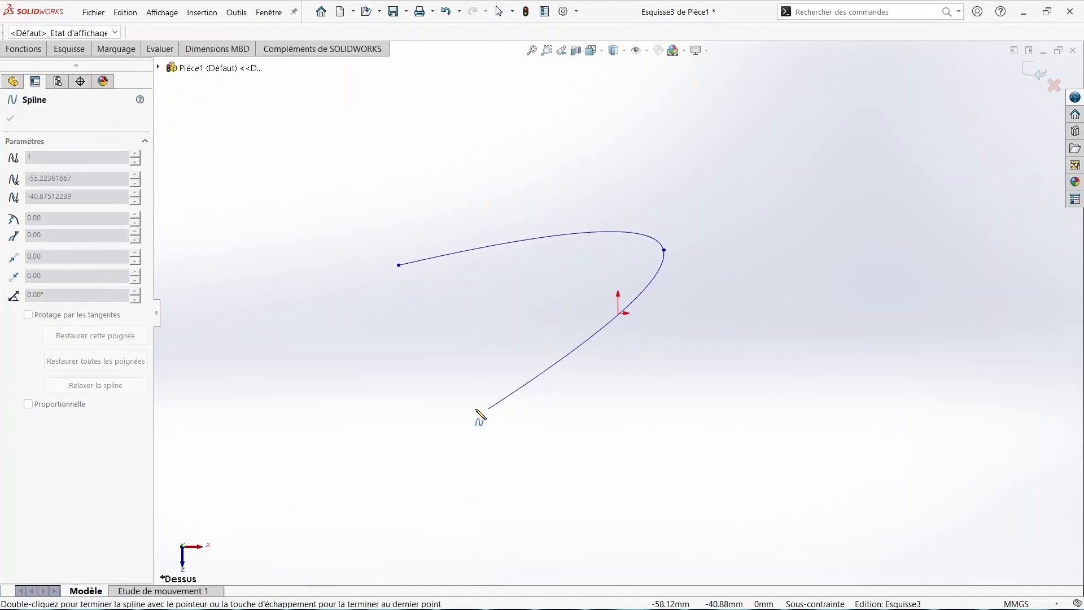
click(476, 409)
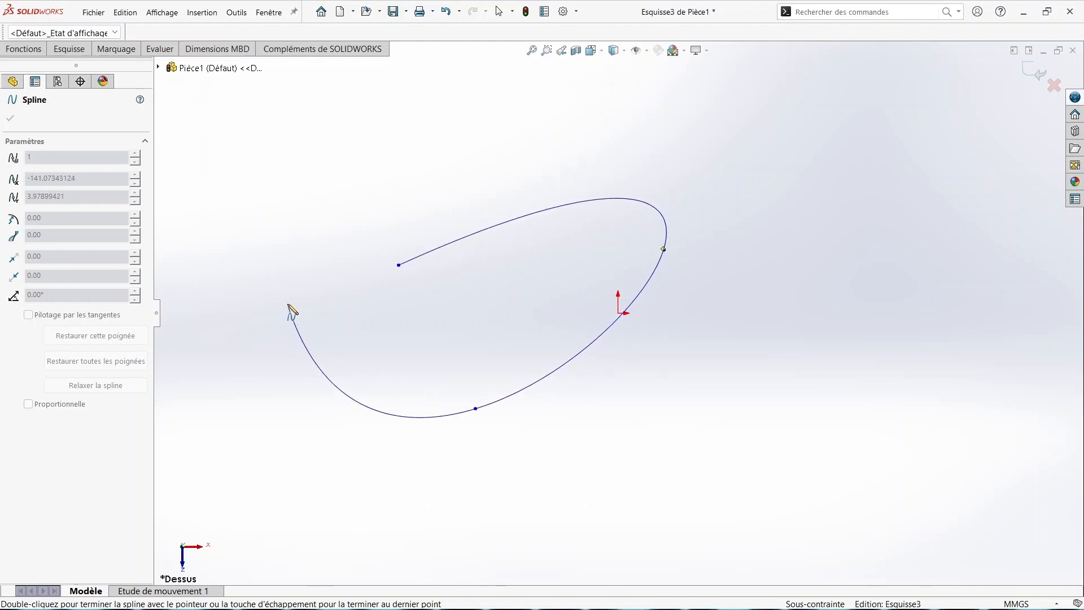
click(288, 303)
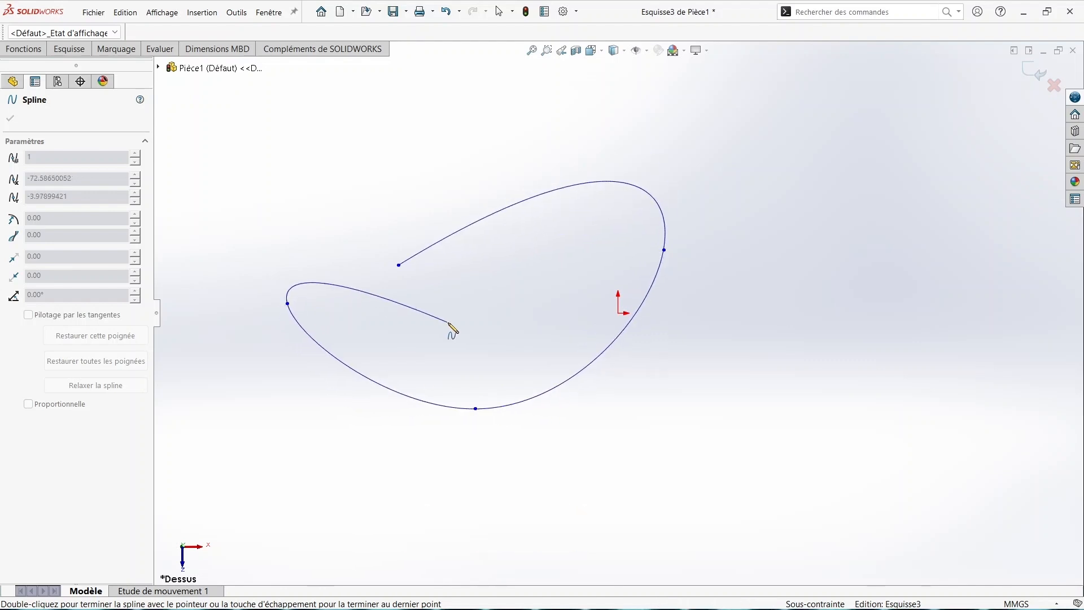
click(449, 322)
click(398, 264)
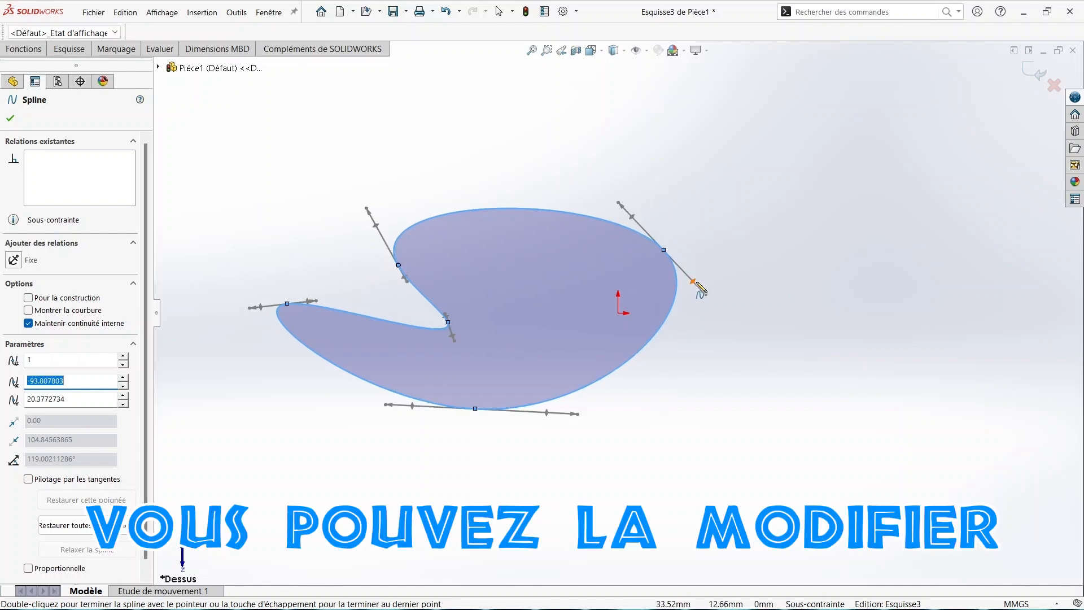
Step: Rotate the tangent handle at the spline's rightmost point to about 58°, and add a short spline segment running down from its closing point
drag(693, 282, 530, 270)
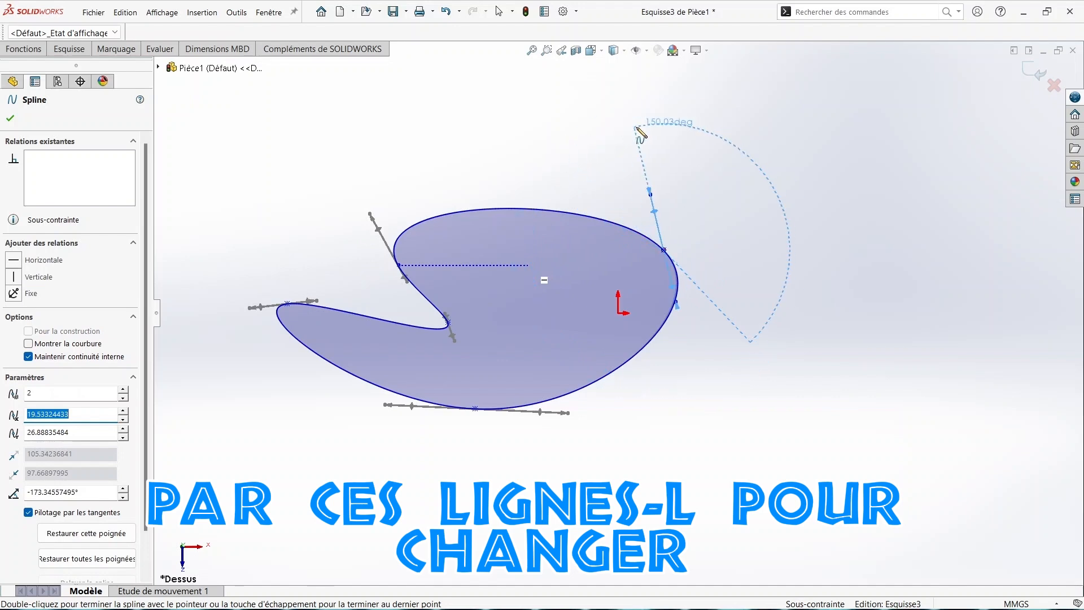
drag(641, 134, 638, 135)
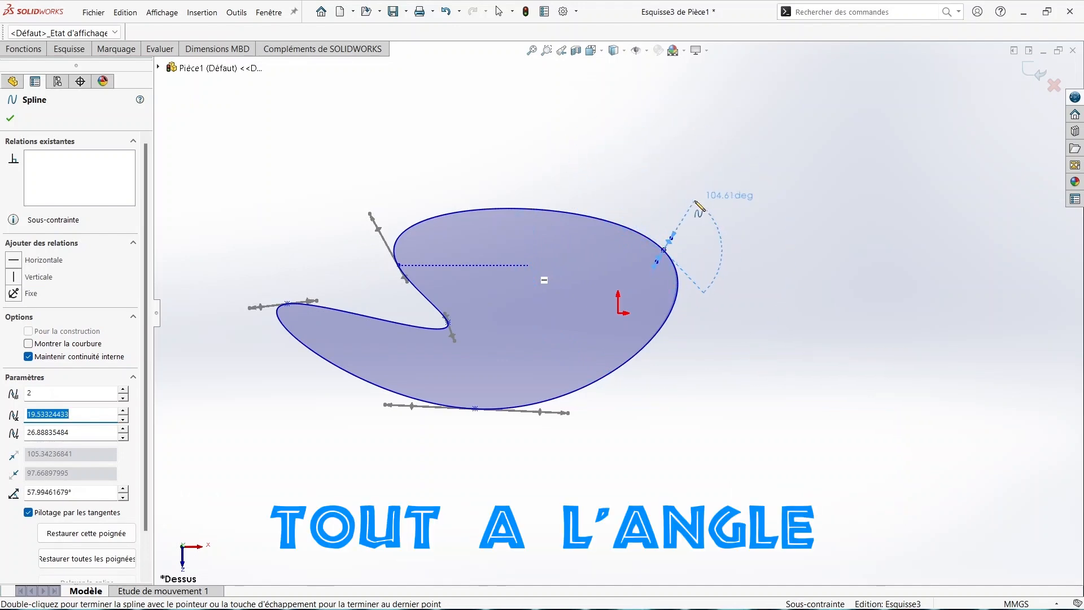
drag(699, 206, 698, 206)
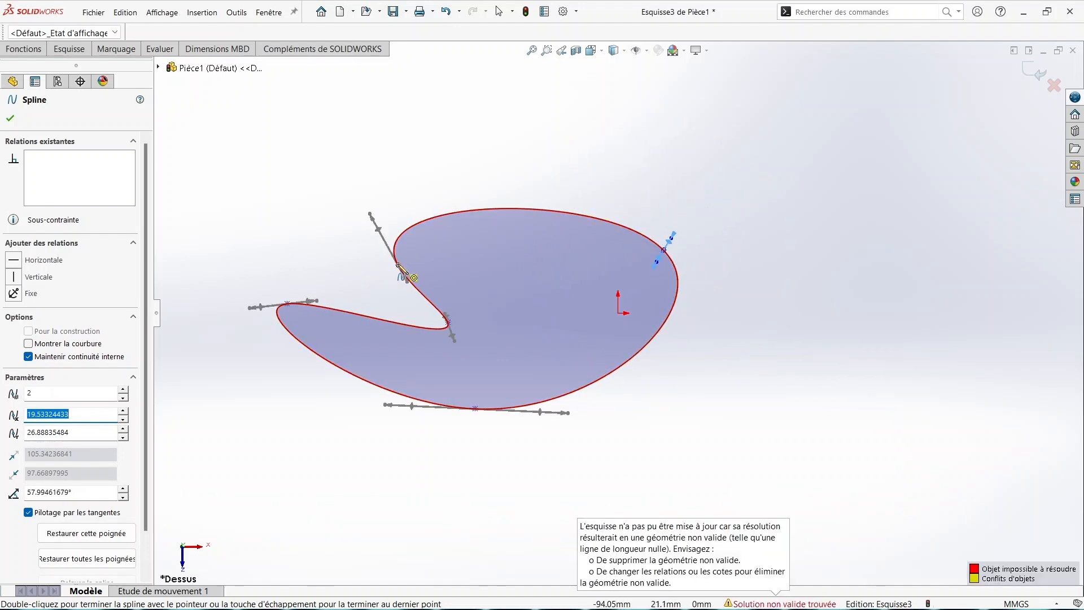
drag(401, 274, 418, 316)
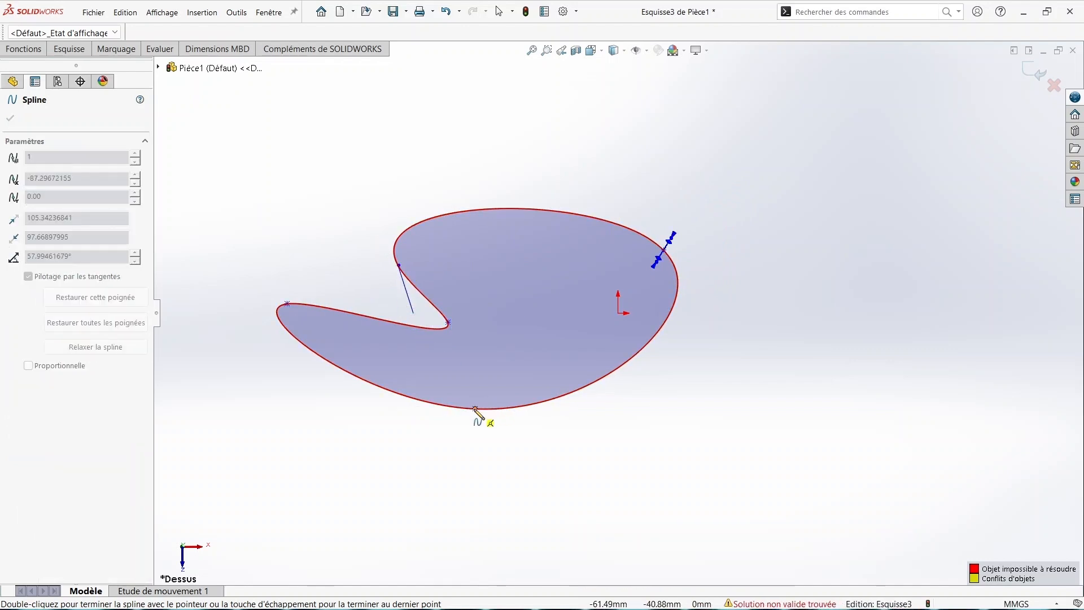
key(Escape)
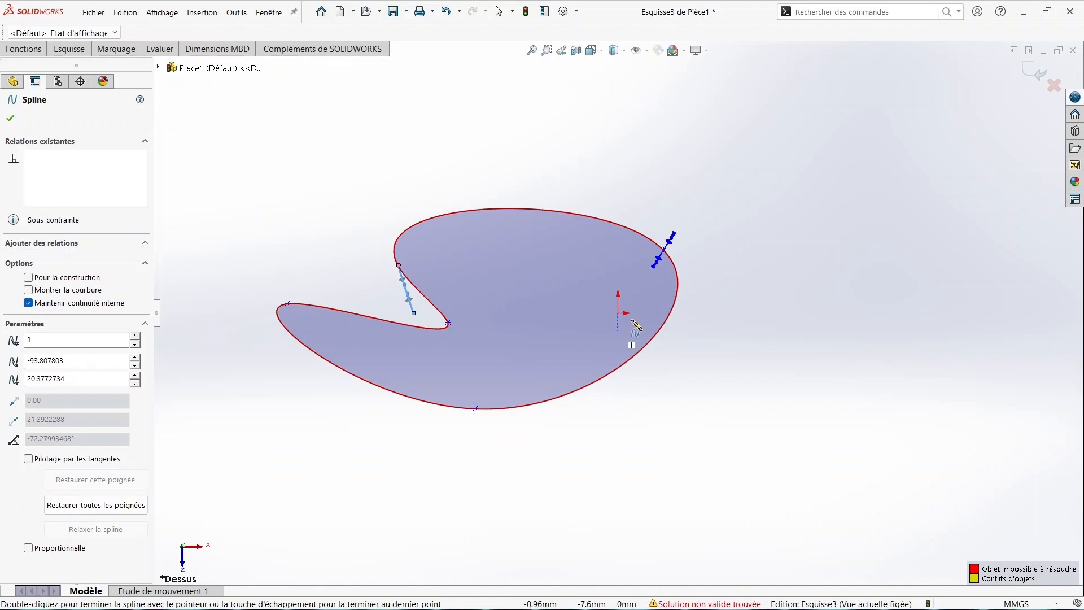
Step: Swing the tangent handle at the spline's rightmost point to about -70°, and exit the sketch discarding its changes
drag(662, 266, 708, 307)
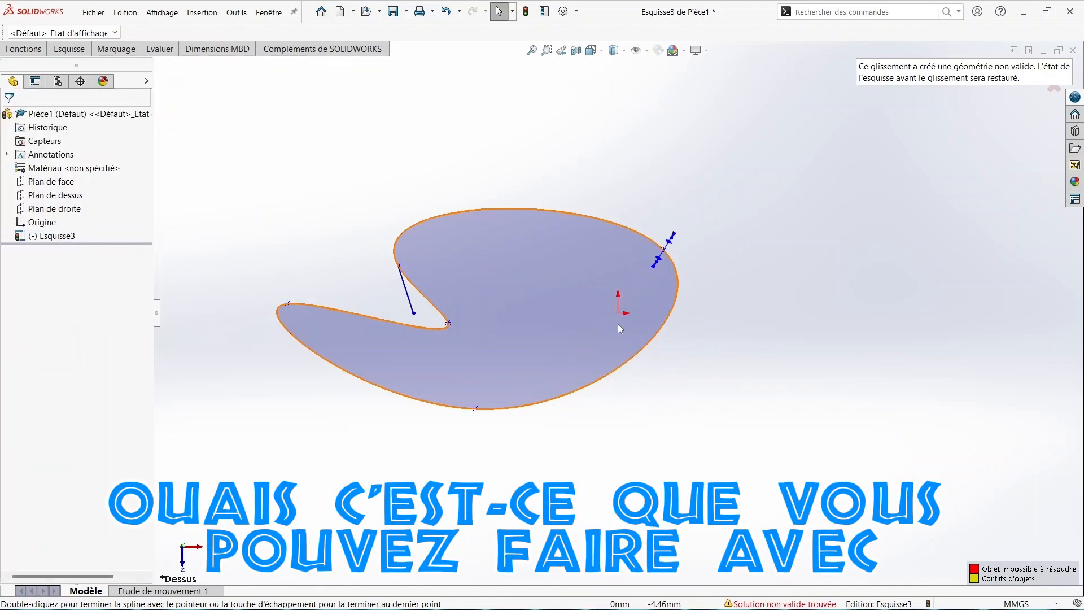
drag(656, 265, 684, 307)
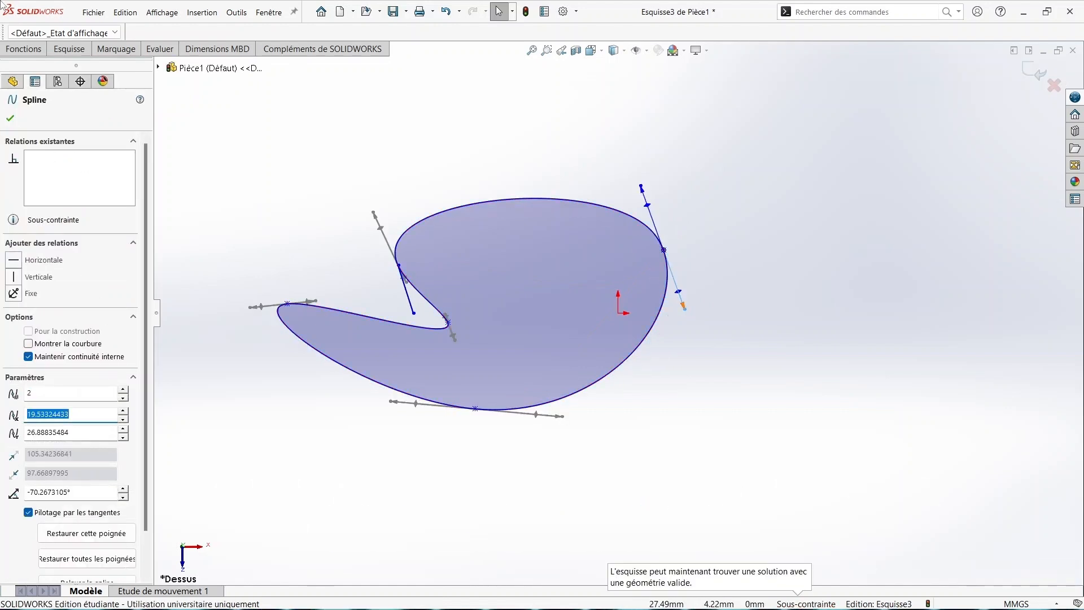
click(75, 51)
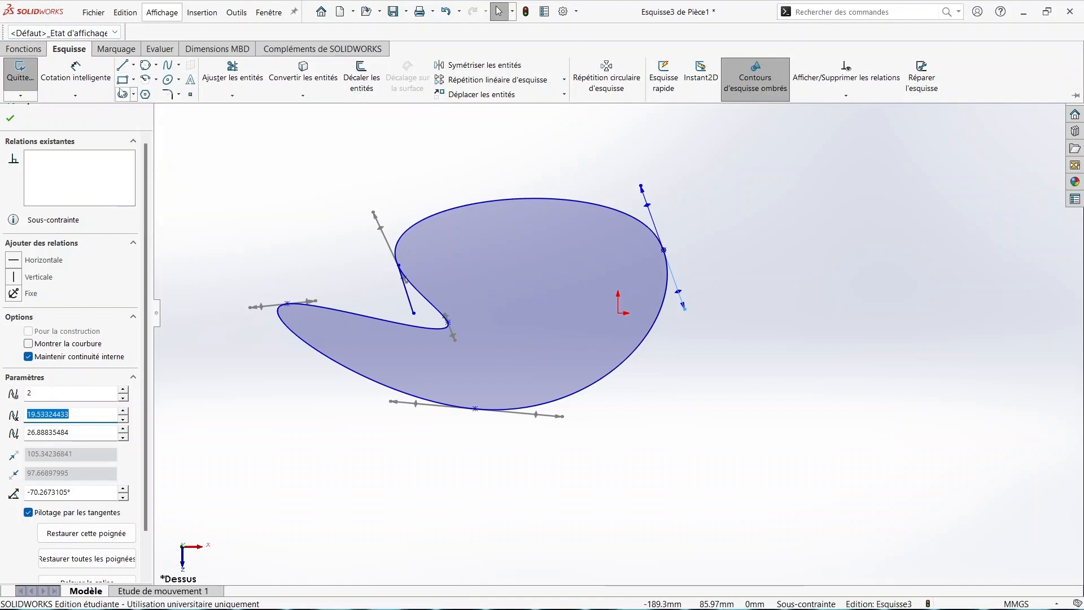
click(922, 296)
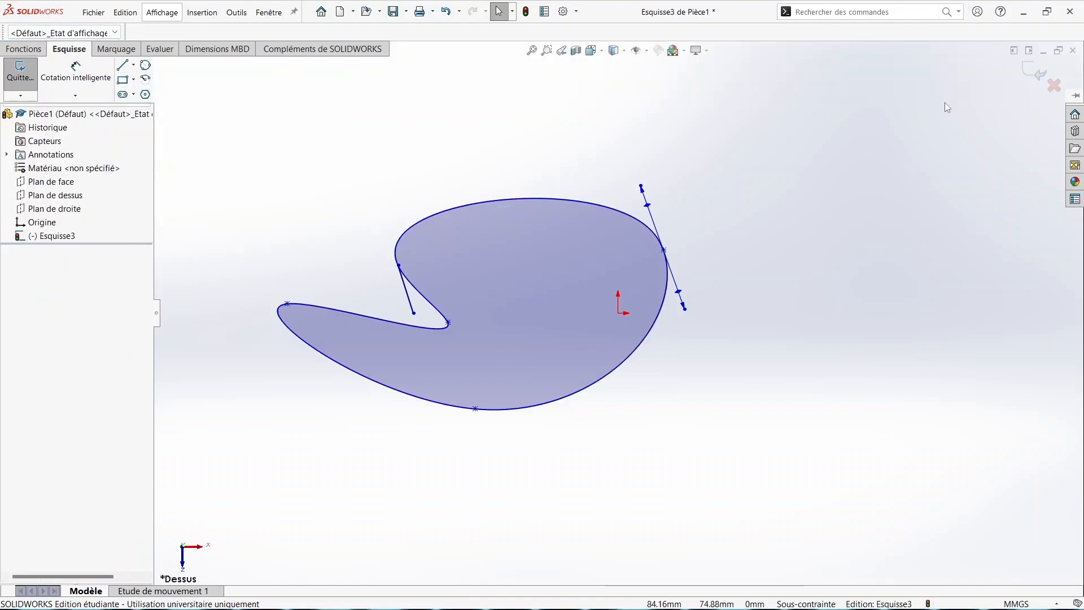
click(1054, 85)
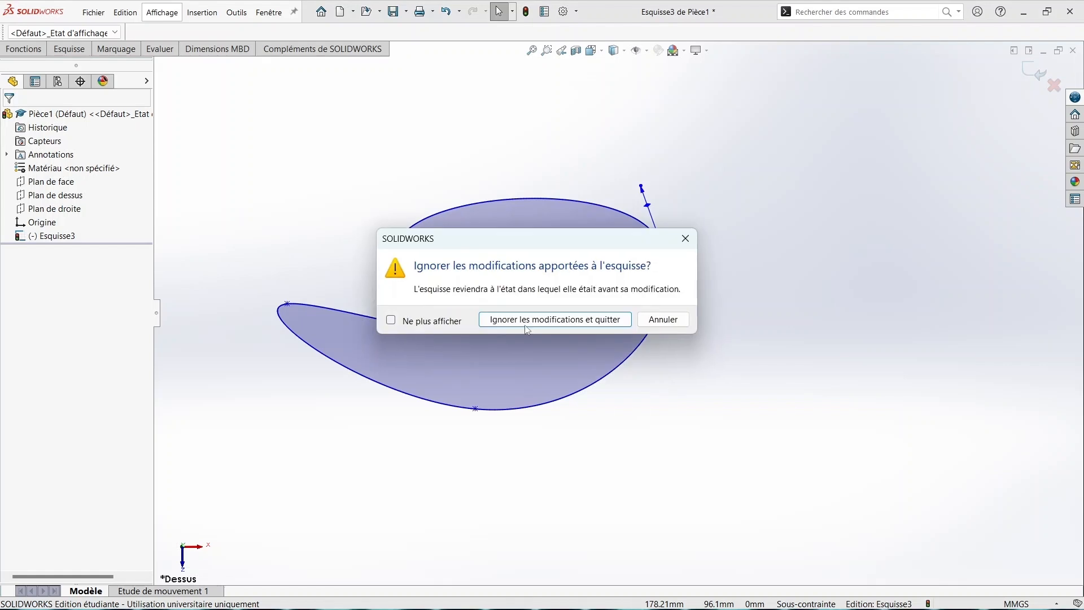
click(538, 319)
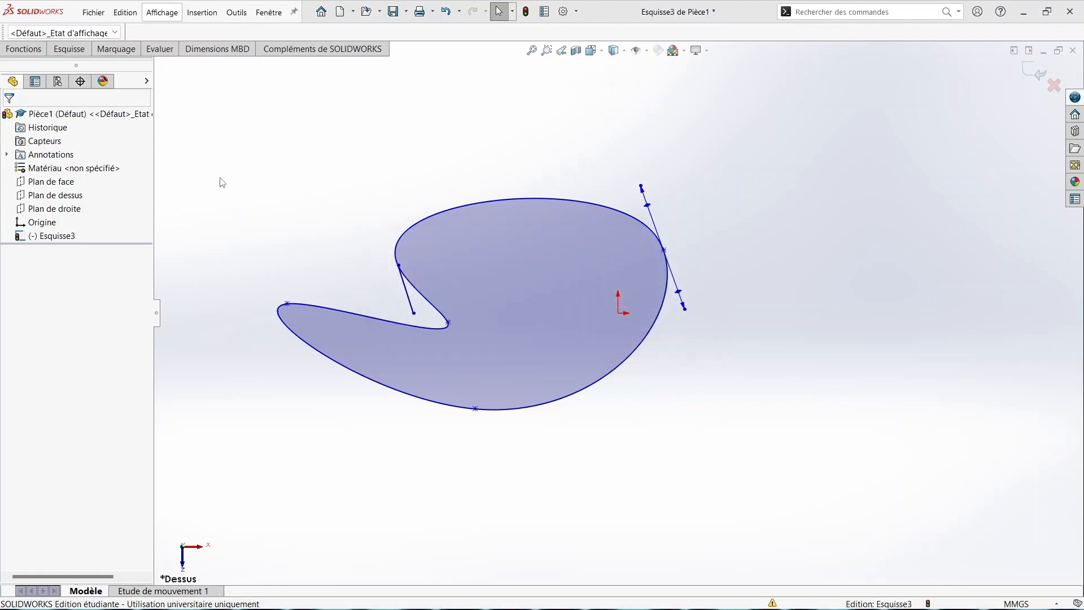
Step: Start a sketch on the top plane and draw a corner rectangle about 103 × 100 mm, mostly to the left of the origin
click(76, 51)
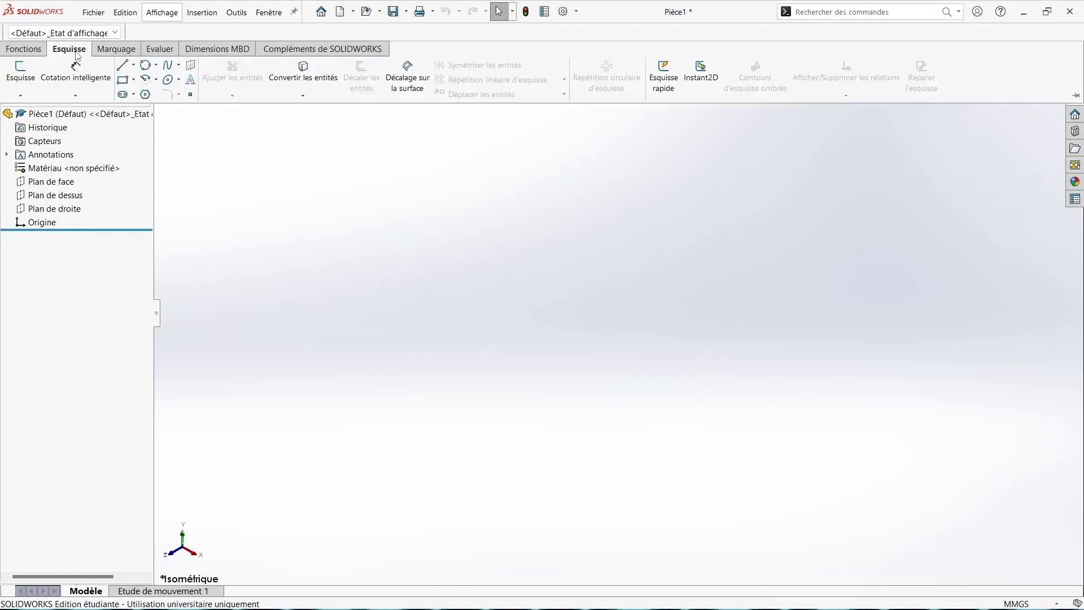
click(134, 81)
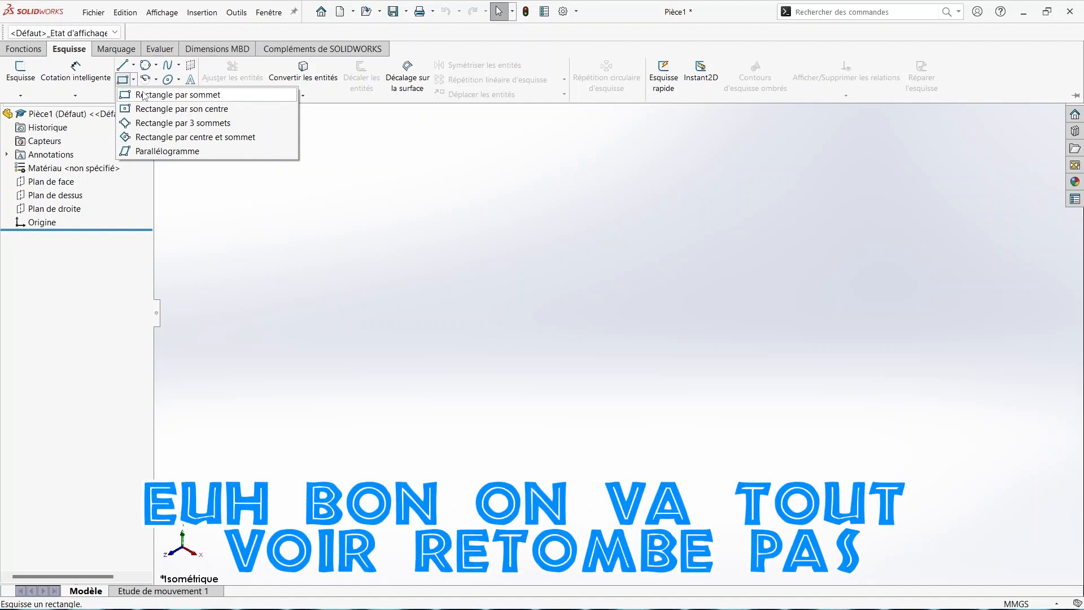
click(144, 94)
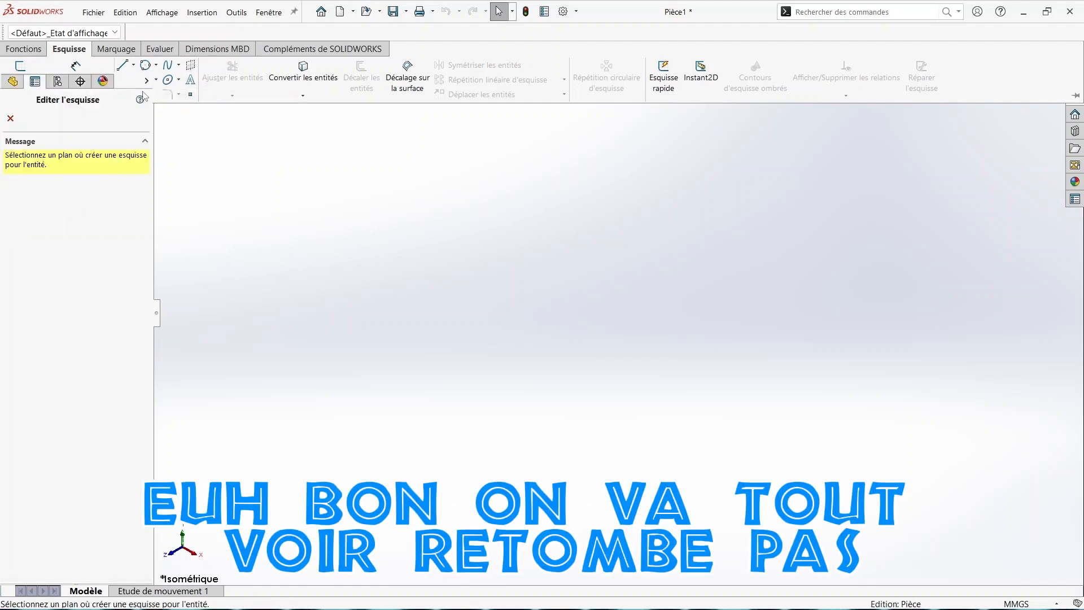
click(415, 269)
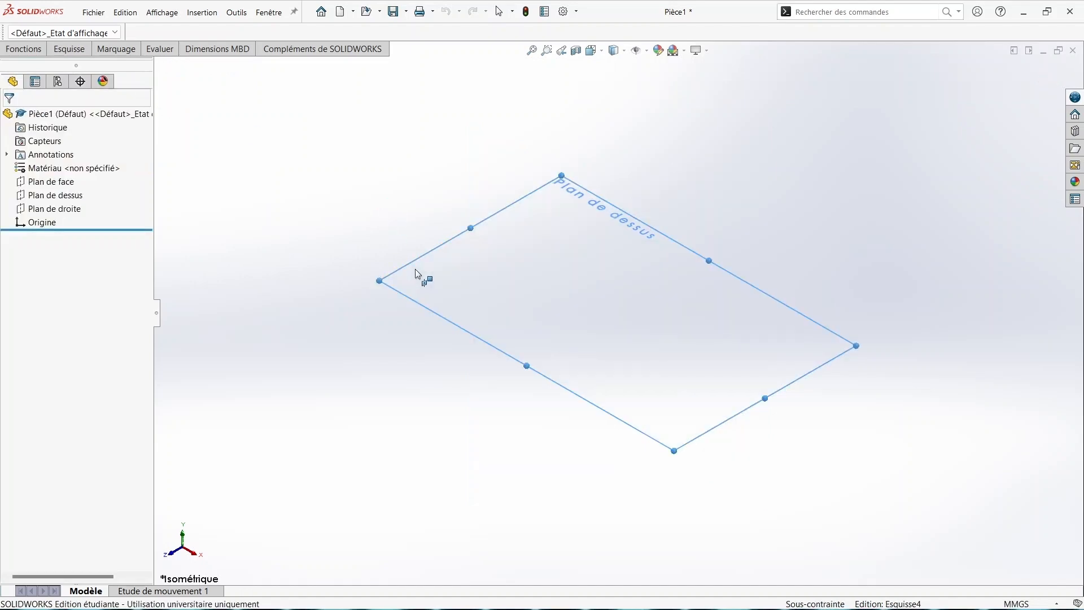
click(385, 232)
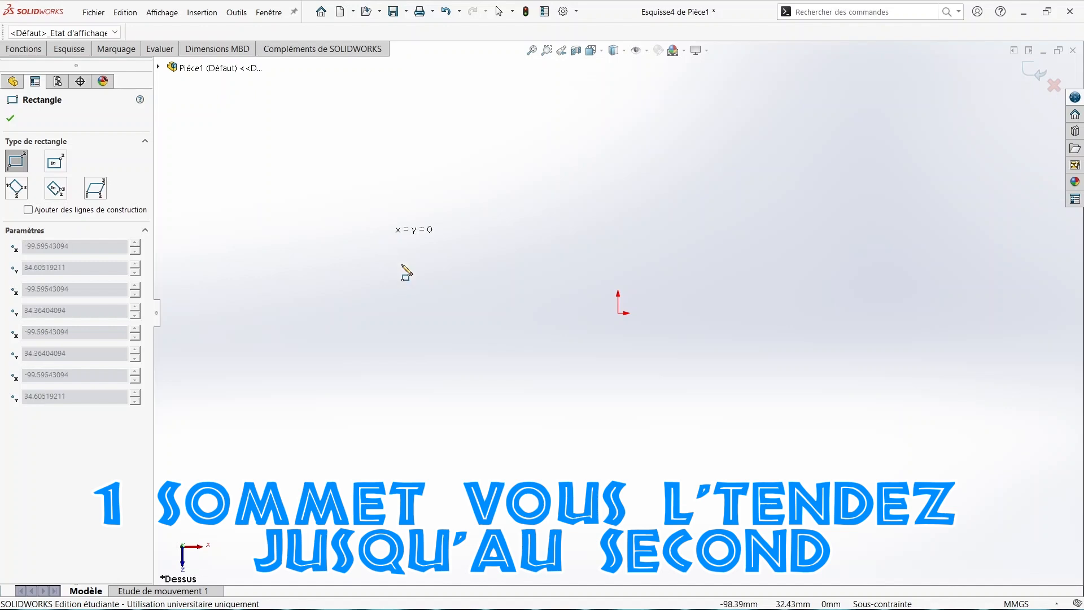
click(625, 466)
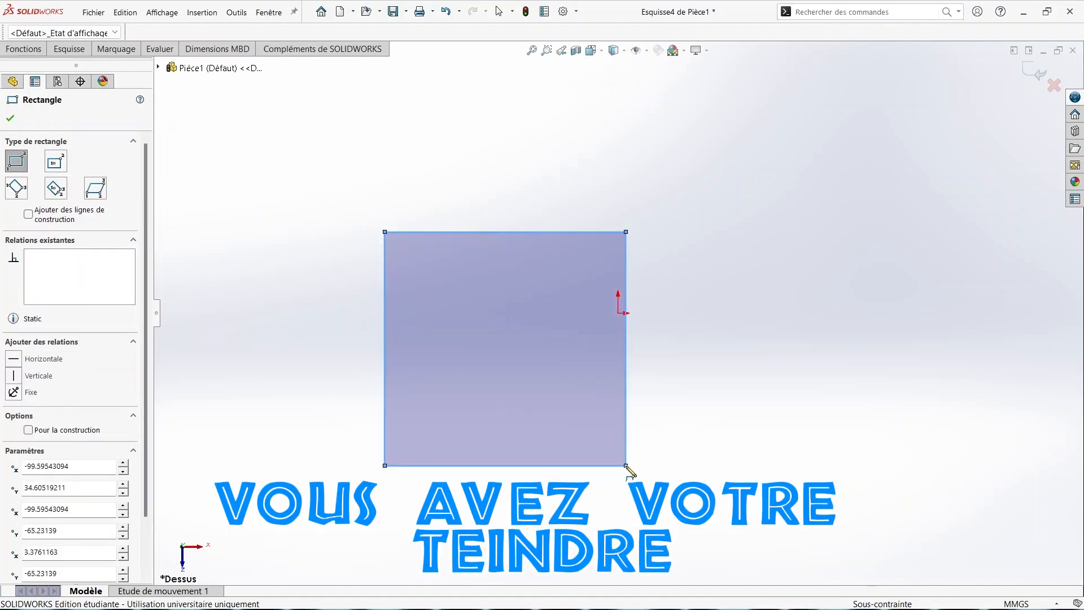
Step: Sketch a centre rectangle about 73 × 88 mm above and to the right of the origin
click(65, 51)
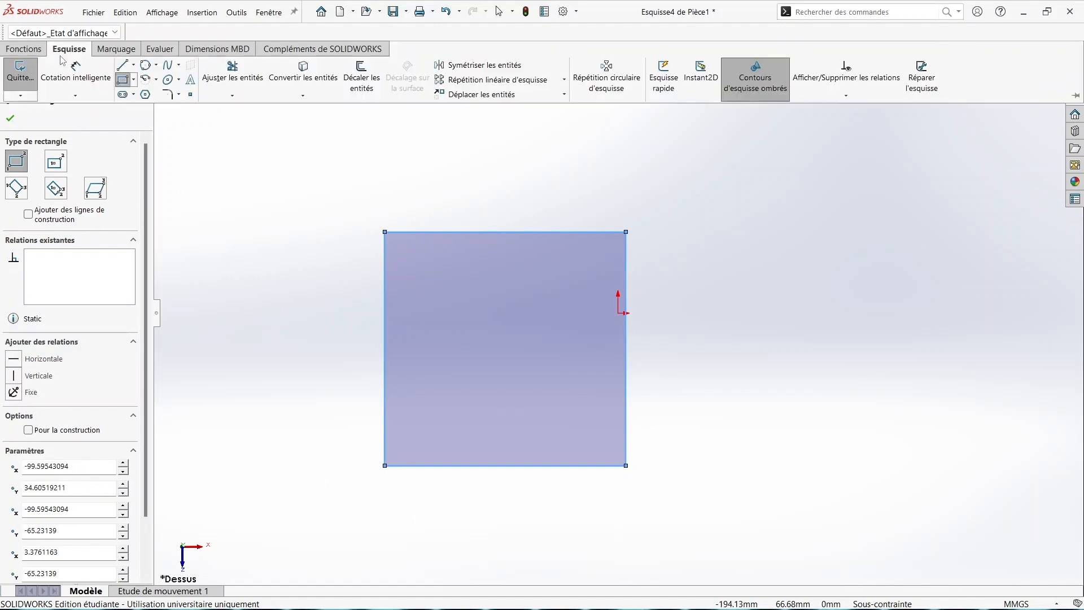
click(133, 80)
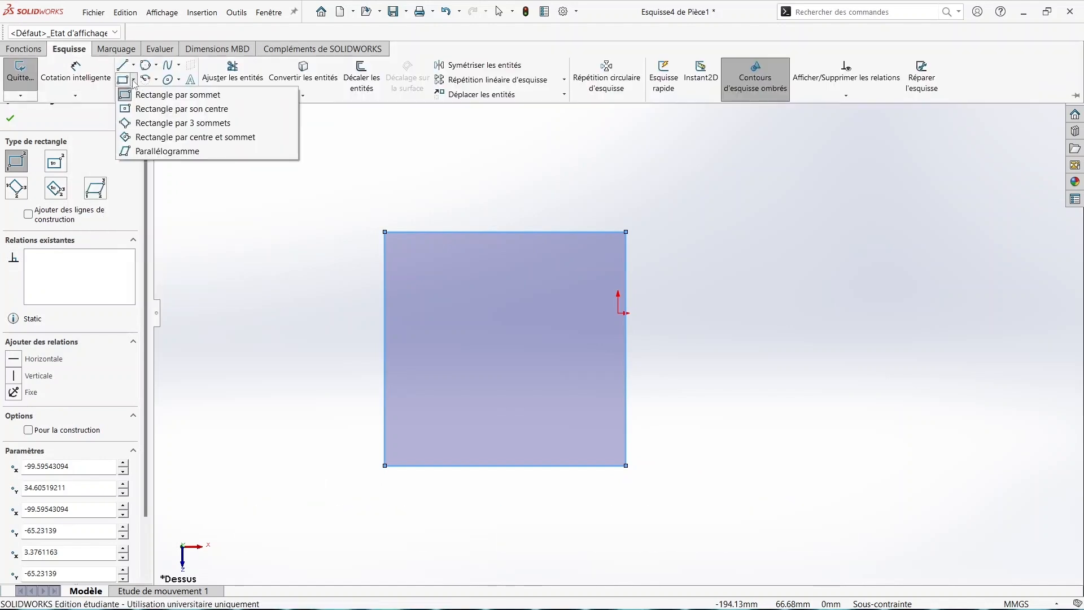
click(147, 109)
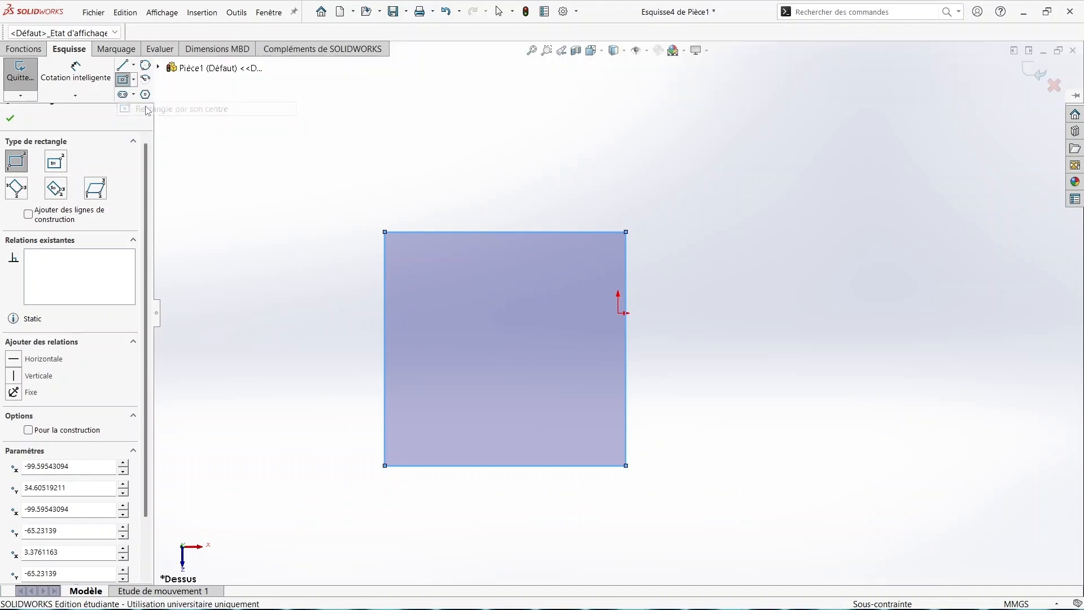
click(736, 184)
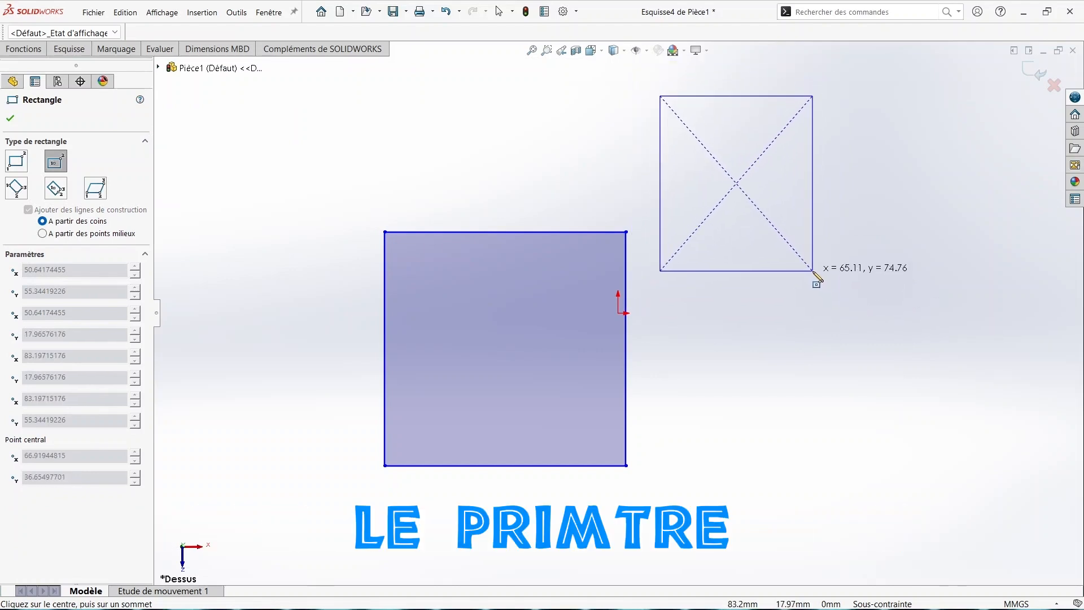
click(822, 287)
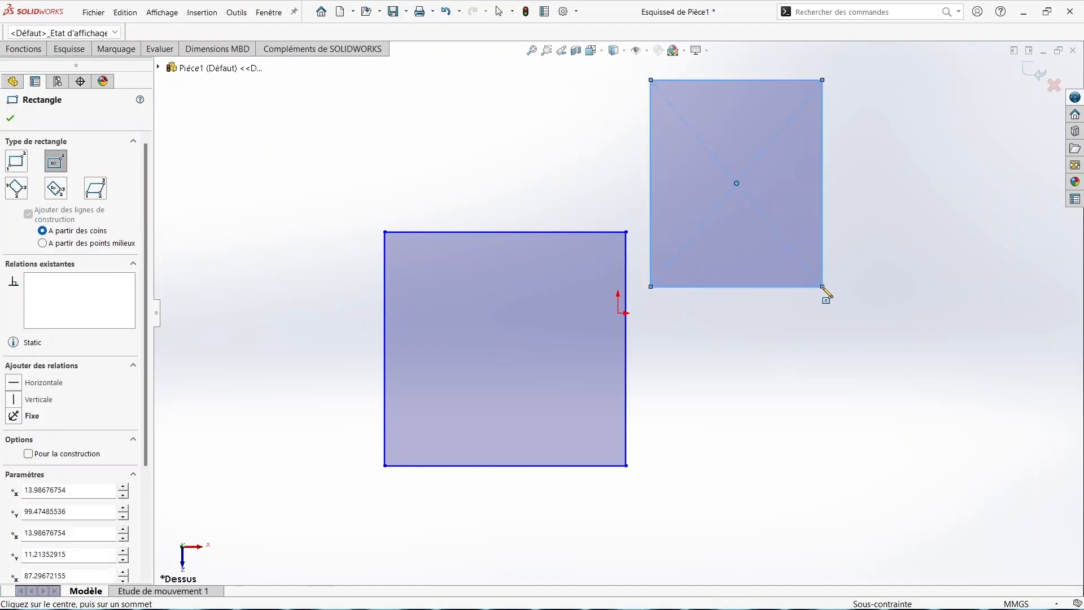
Step: Sketch a tilted three-point corner rectangle about 101 × 31 mm below and to the right of the centre rectangle
click(70, 50)
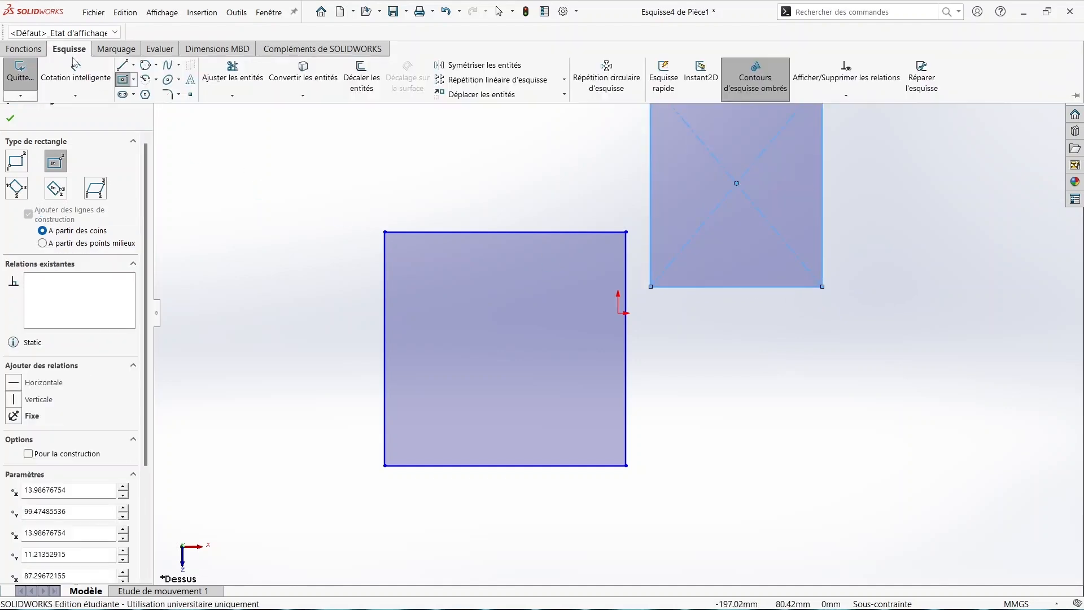
click(133, 80)
click(153, 125)
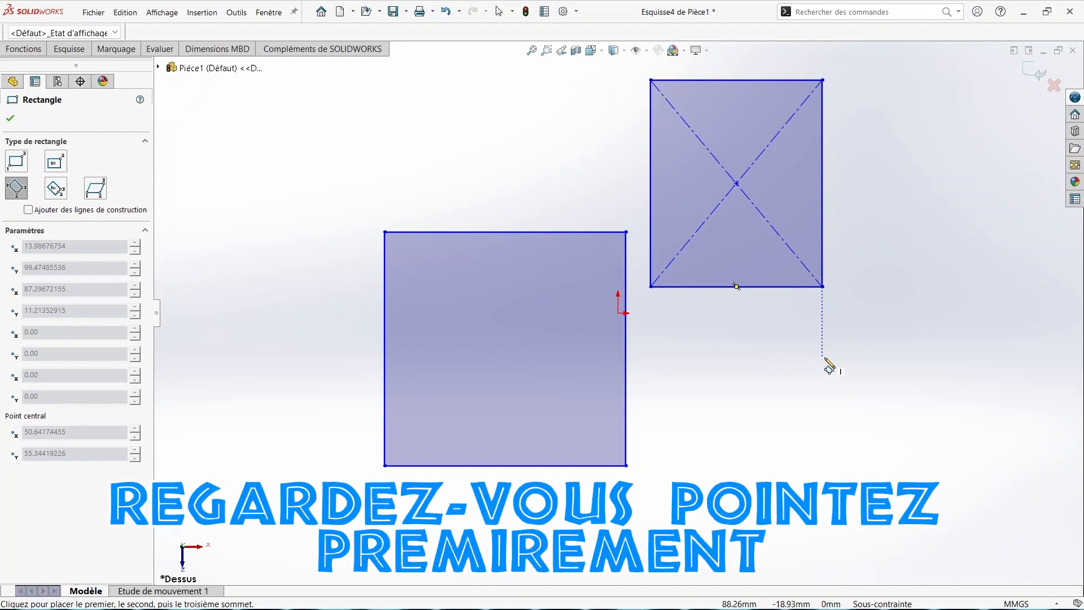
click(825, 358)
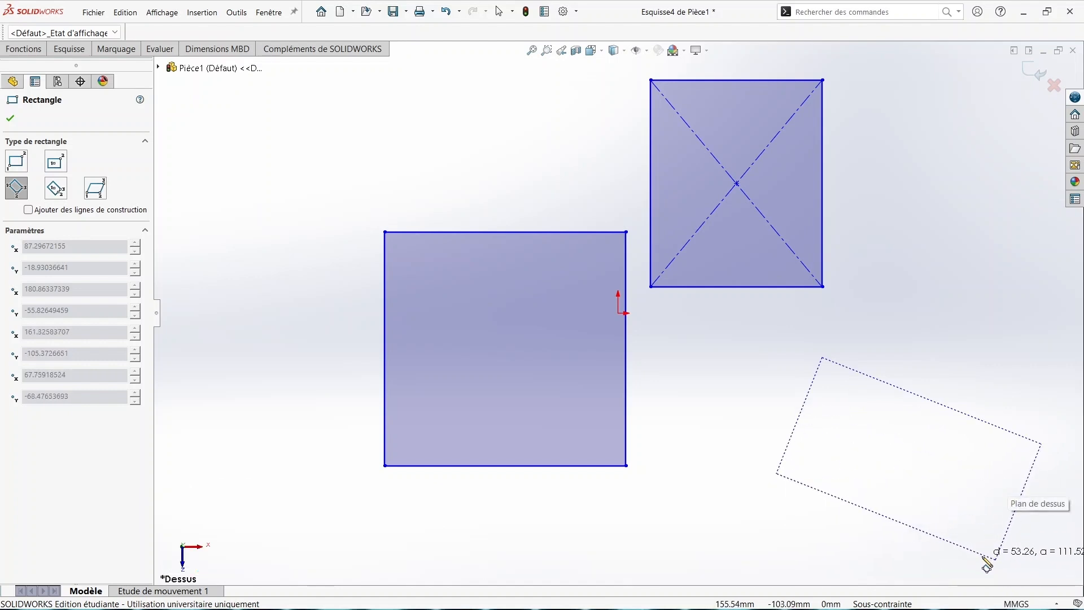
click(1004, 510)
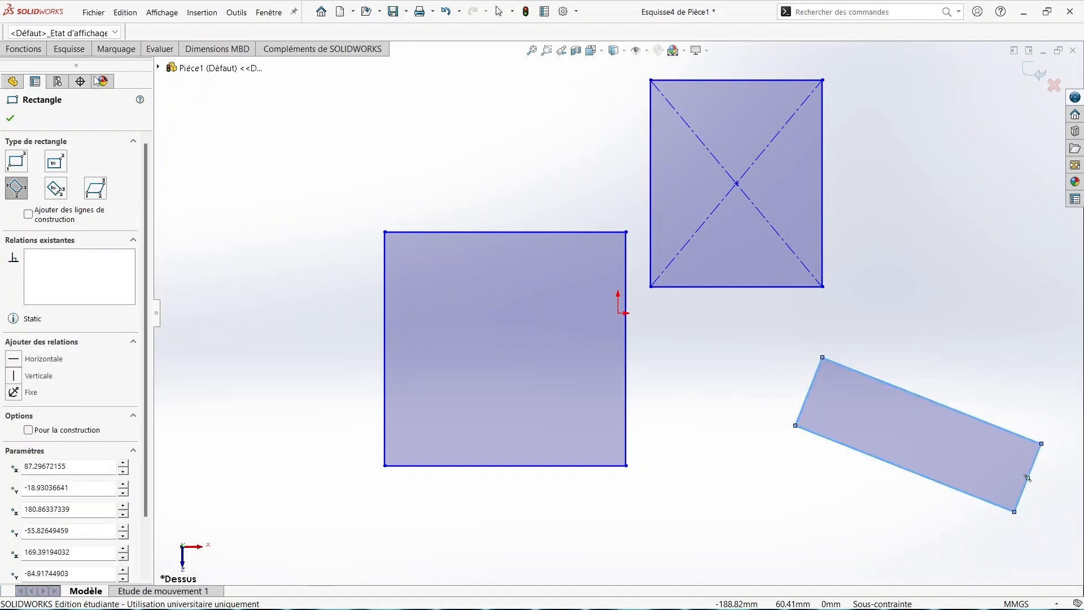
Step: Sketch a tilted three-point centre rectangle about 134 × 90 mm above and to the left of the corner rectangle near the origin
click(77, 53)
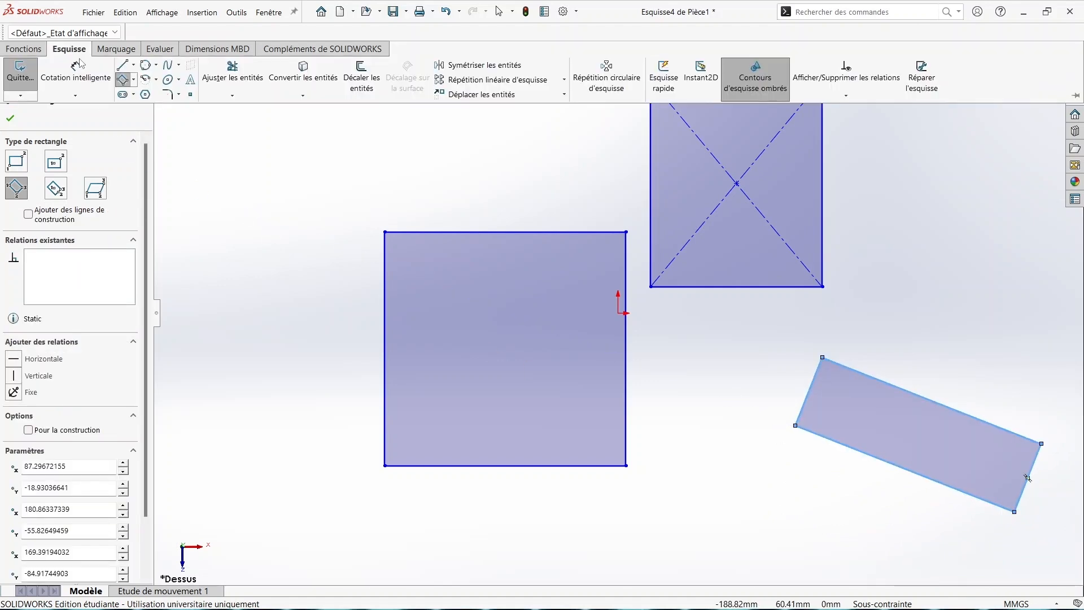
click(135, 81)
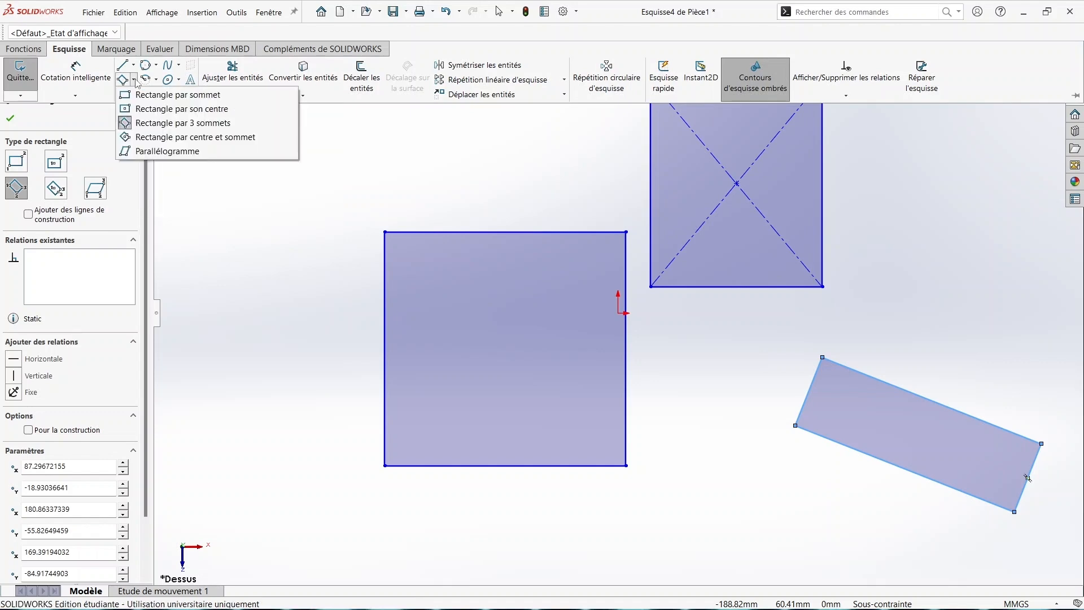
click(158, 138)
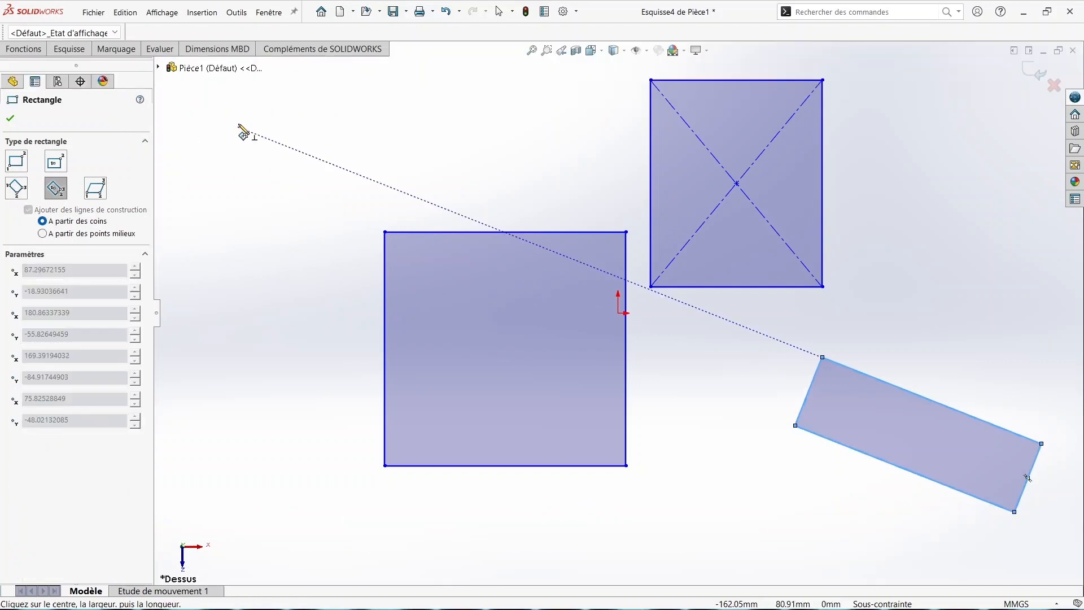
click(238, 127)
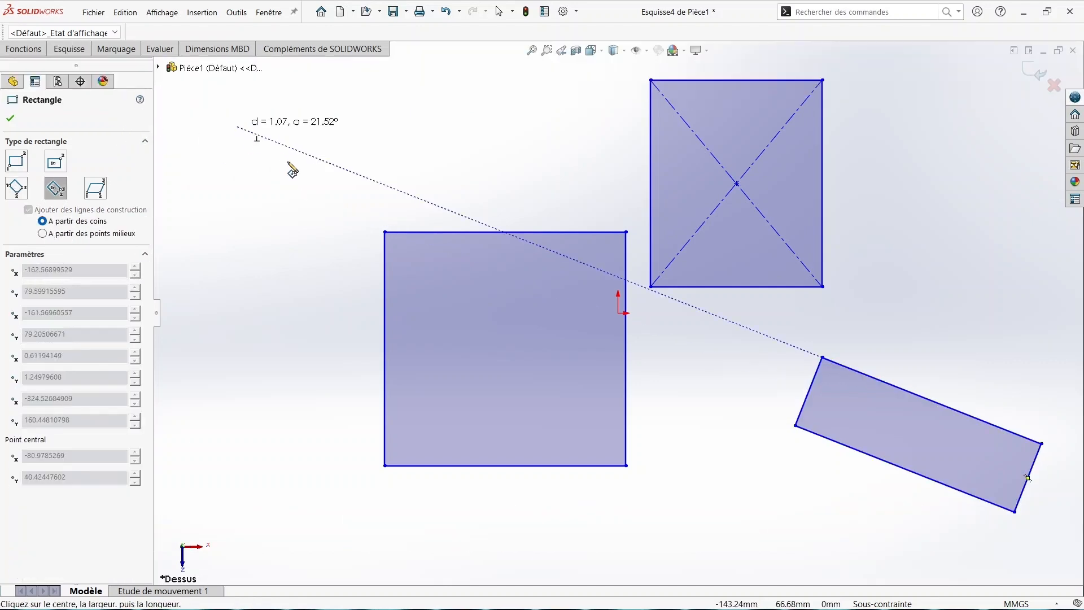
click(329, 268)
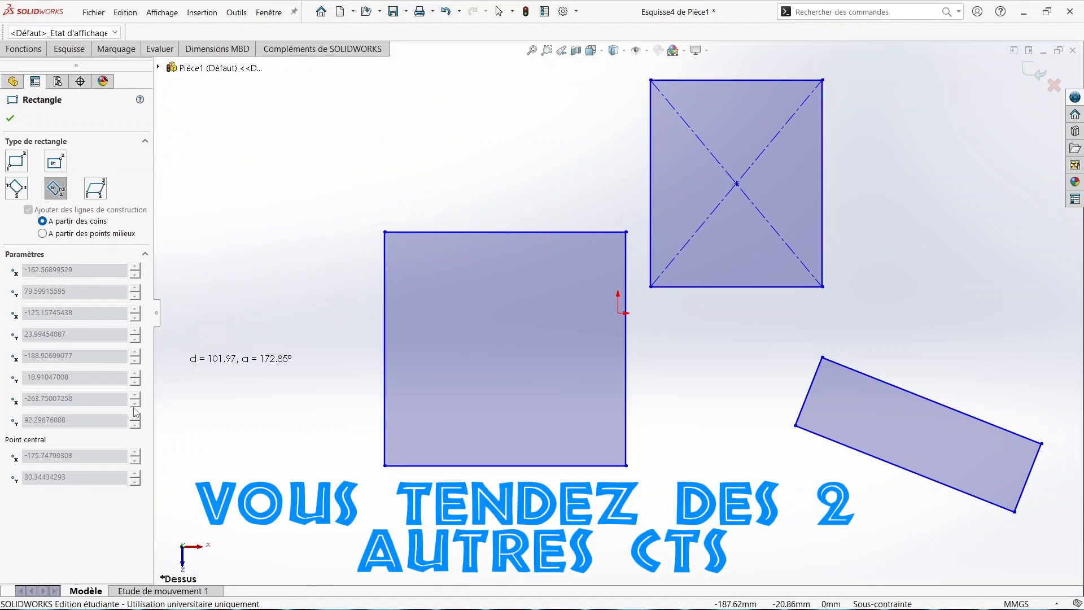
click(261, 353)
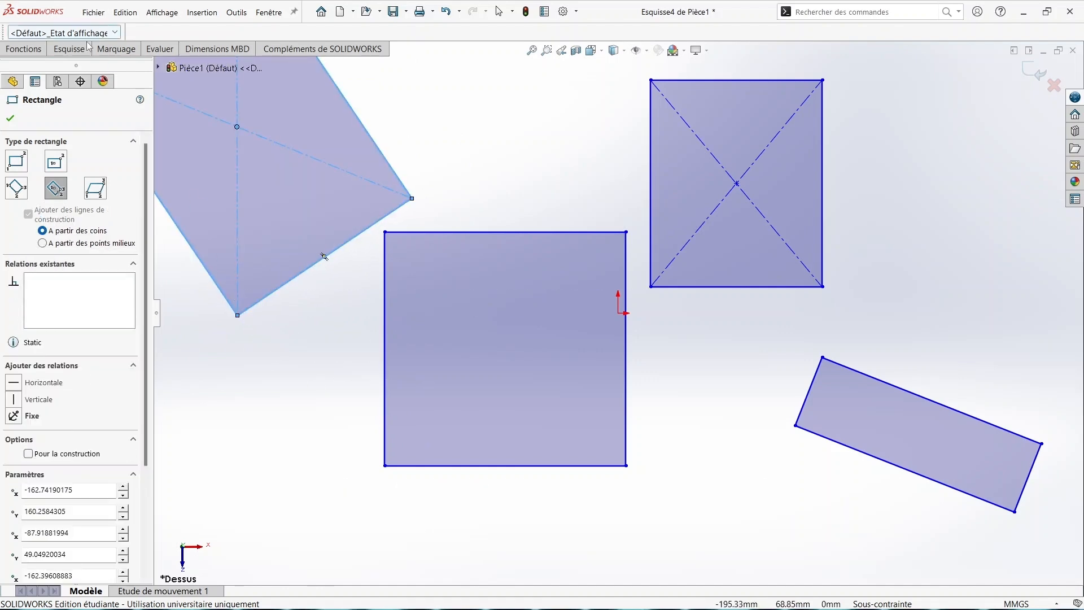
Step: Sketch a parallelogram with sides about 60 and 91 mm over the corner rectangle's lower-left corner, and exit the sketch discarding its changes
click(70, 49)
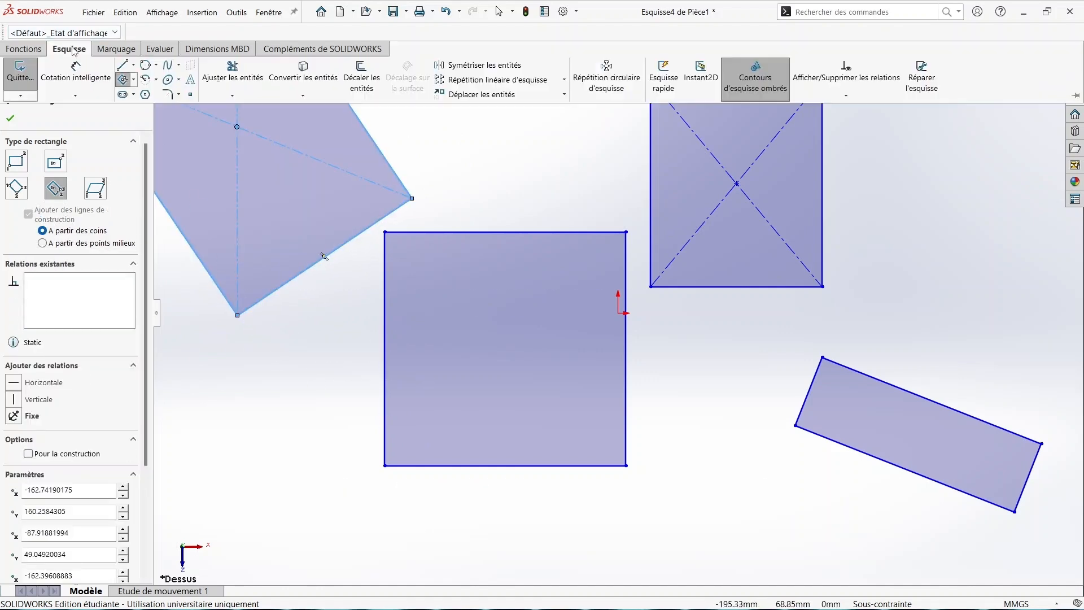
click(134, 81)
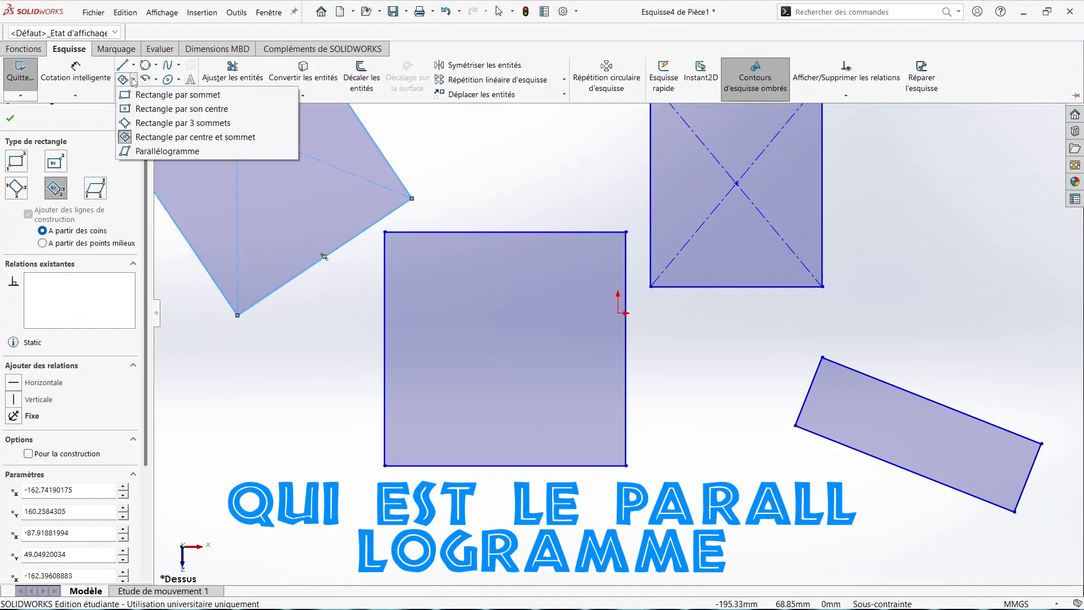
click(136, 151)
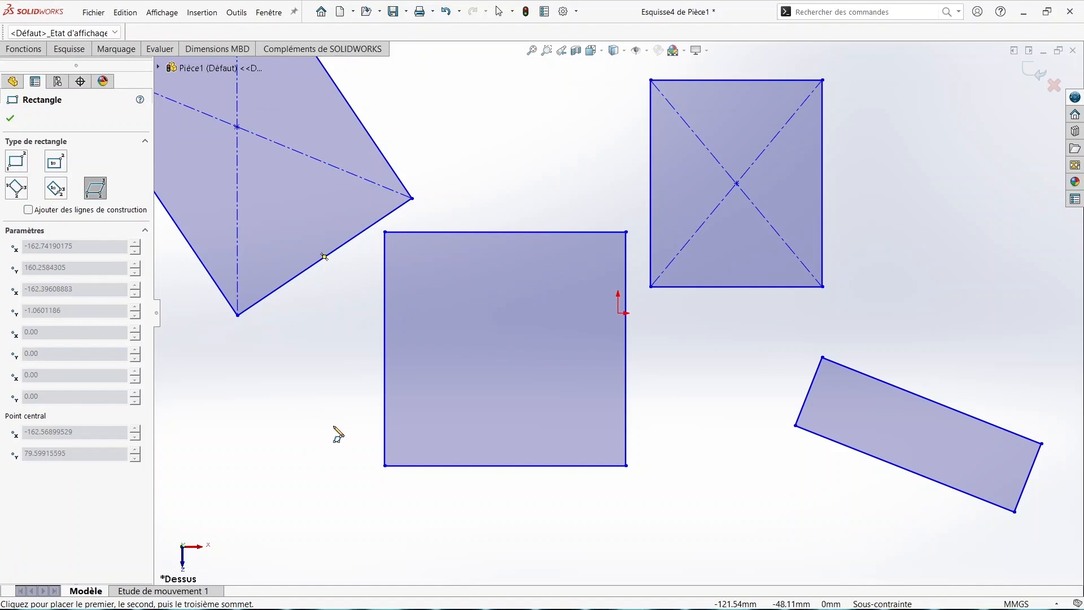
click(304, 414)
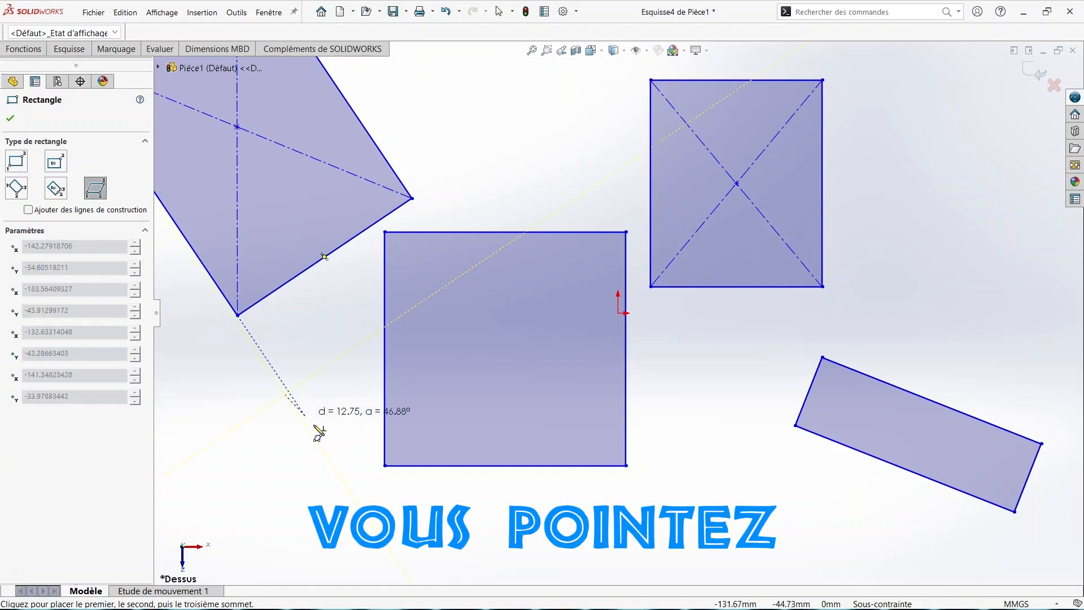
click(385, 492)
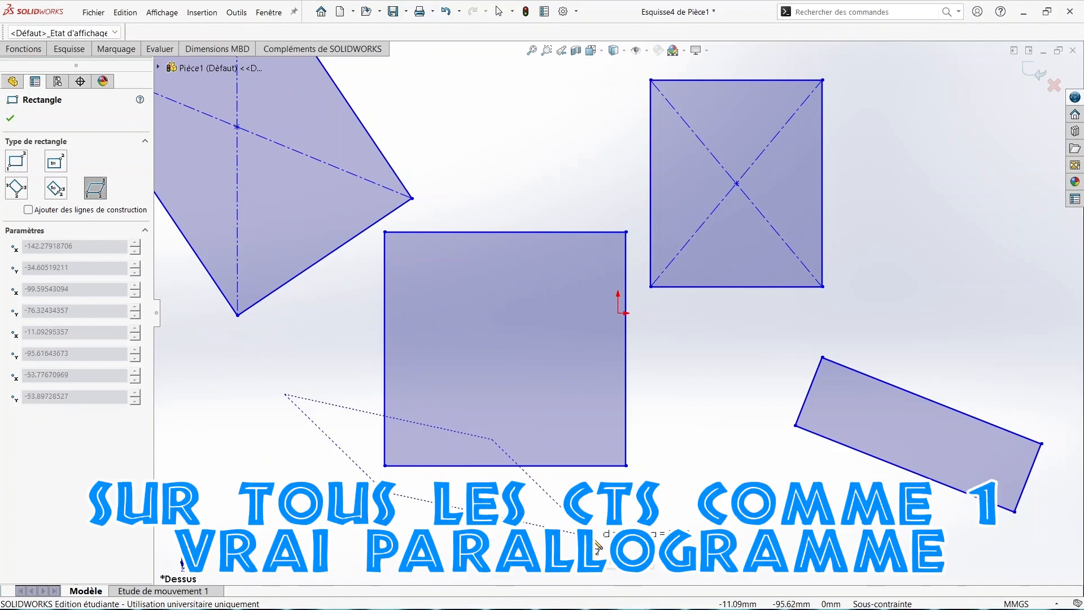
click(592, 538)
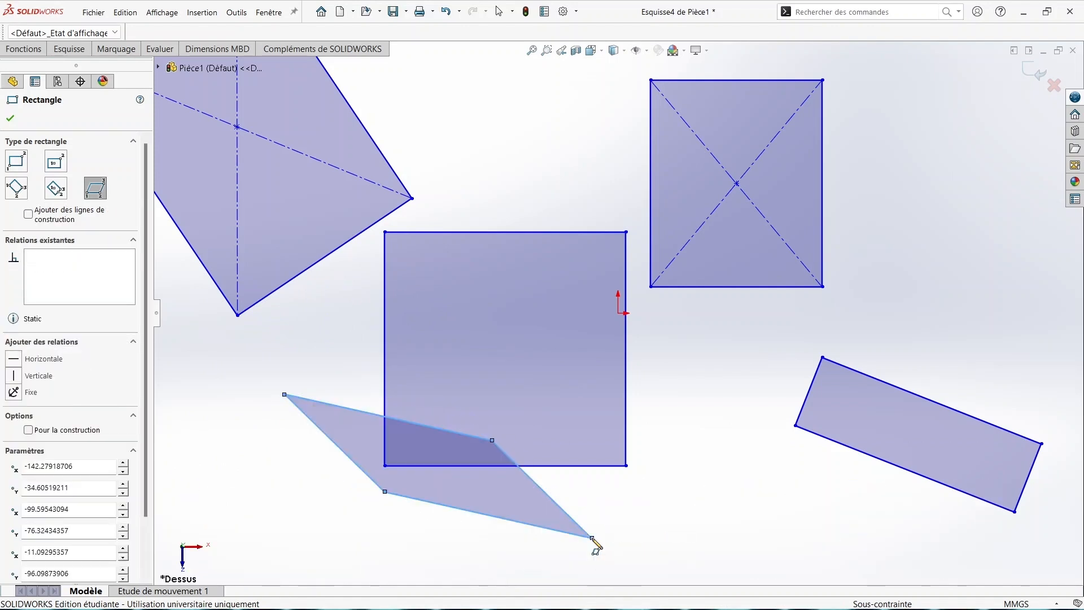
click(1053, 87)
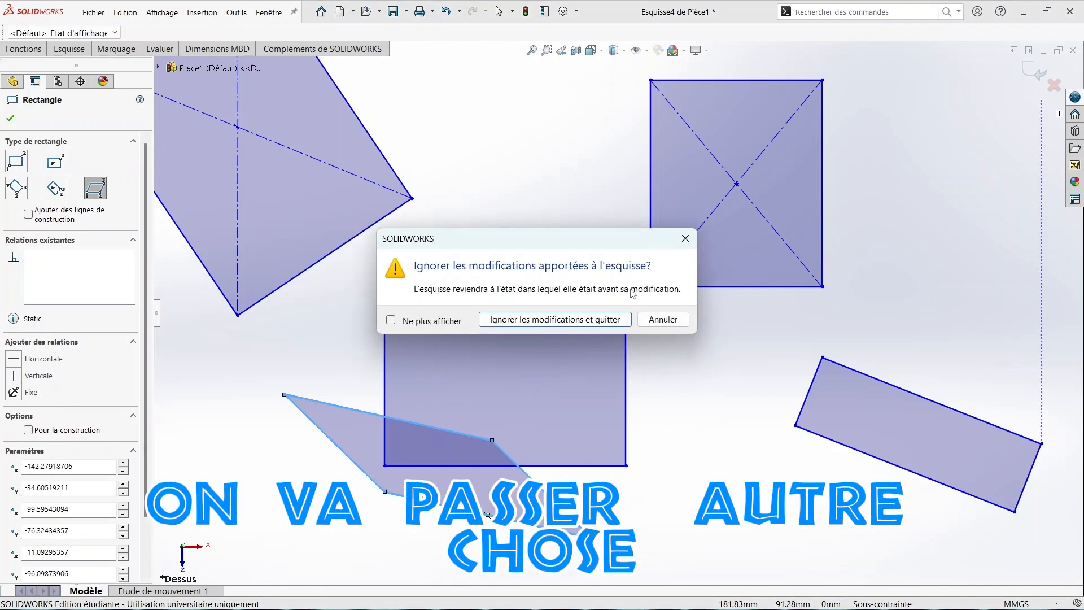
click(585, 320)
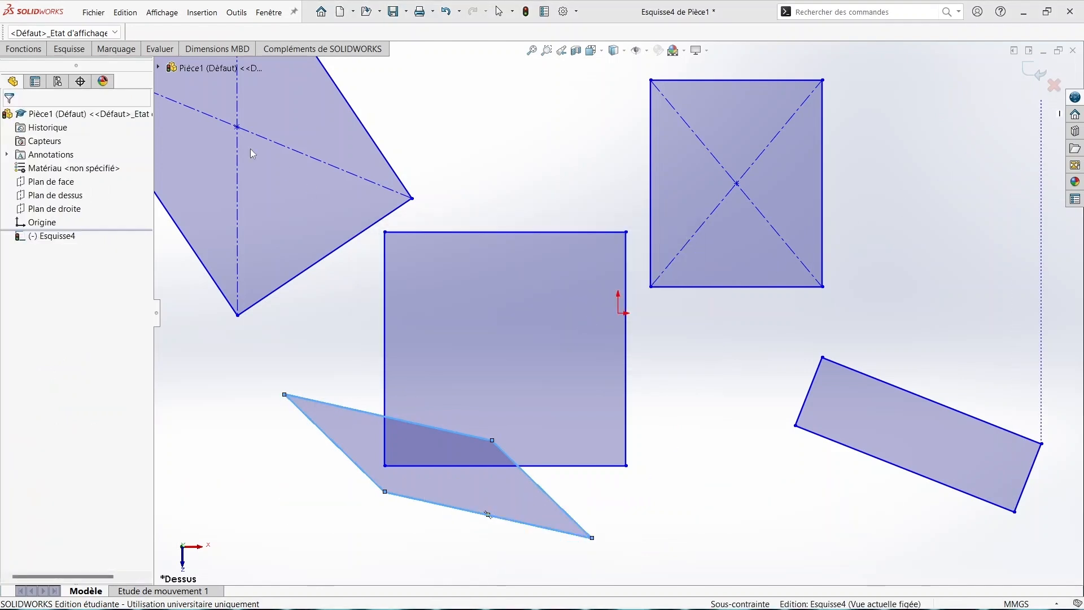
Step: Start a sketch on the top plane and draw a centrepoint arc of about 44 mm radius to the left of the origin
click(74, 51)
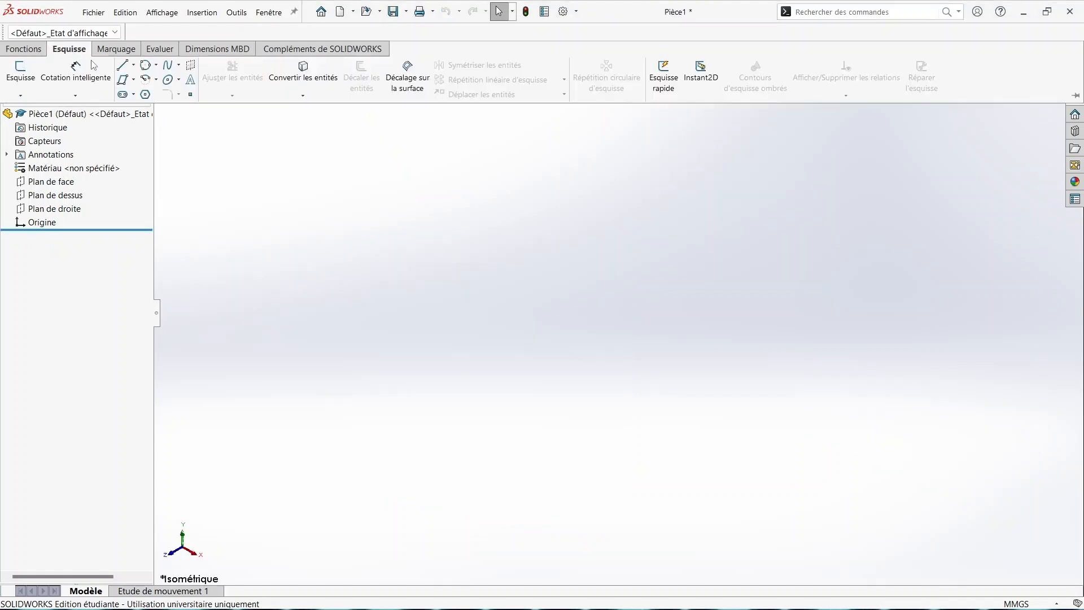
click(147, 82)
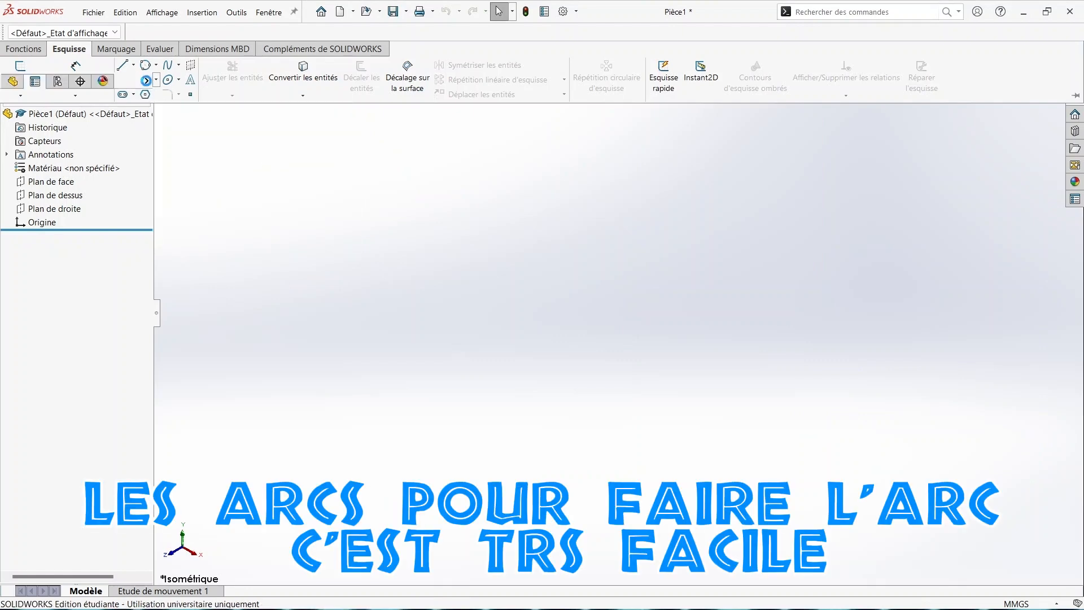
click(427, 264)
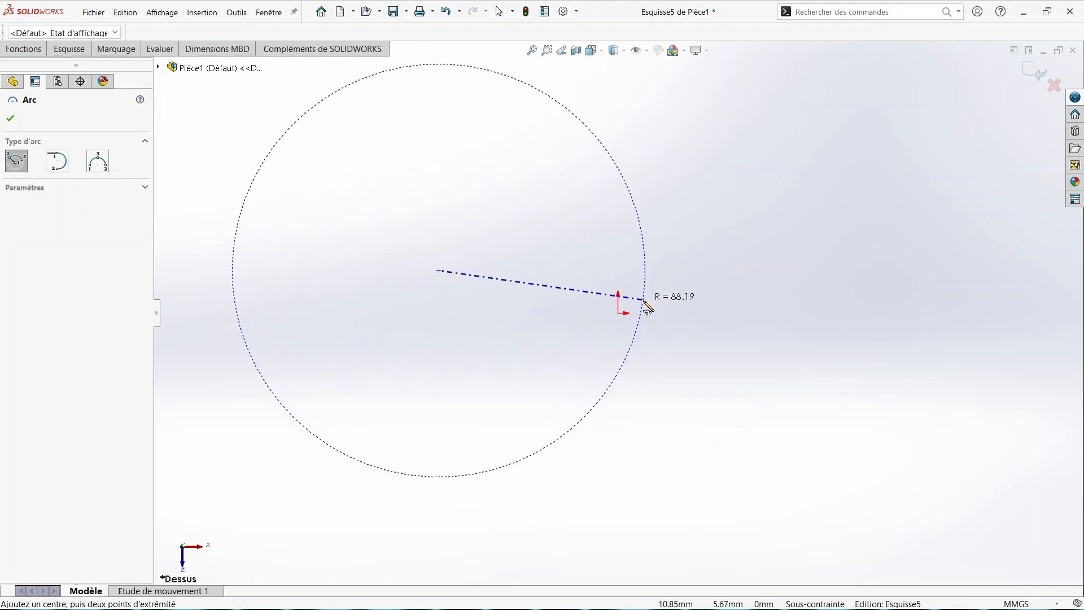
click(539, 301)
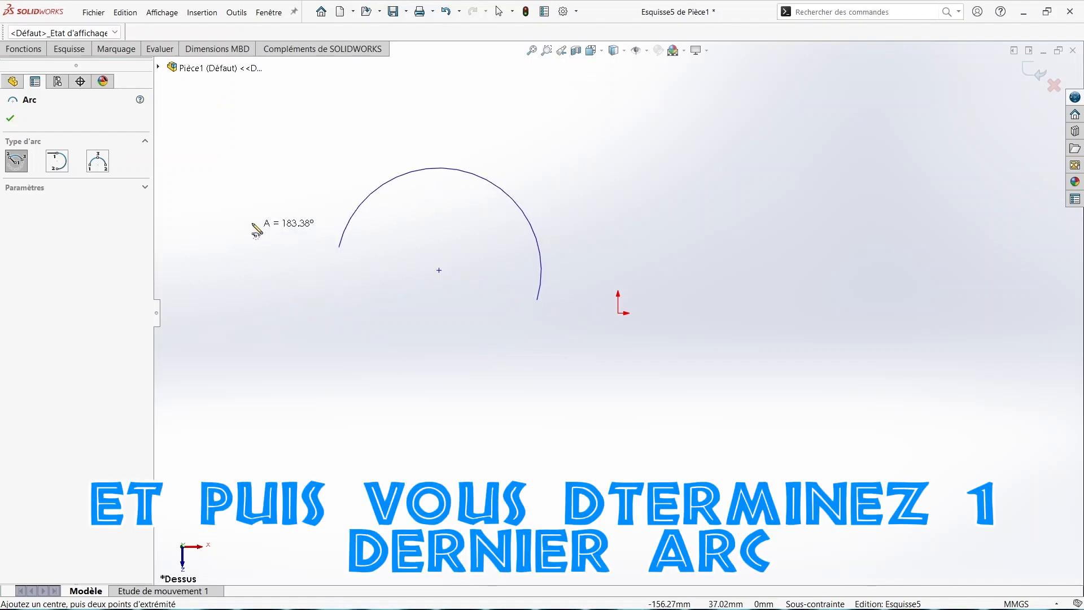
click(469, 160)
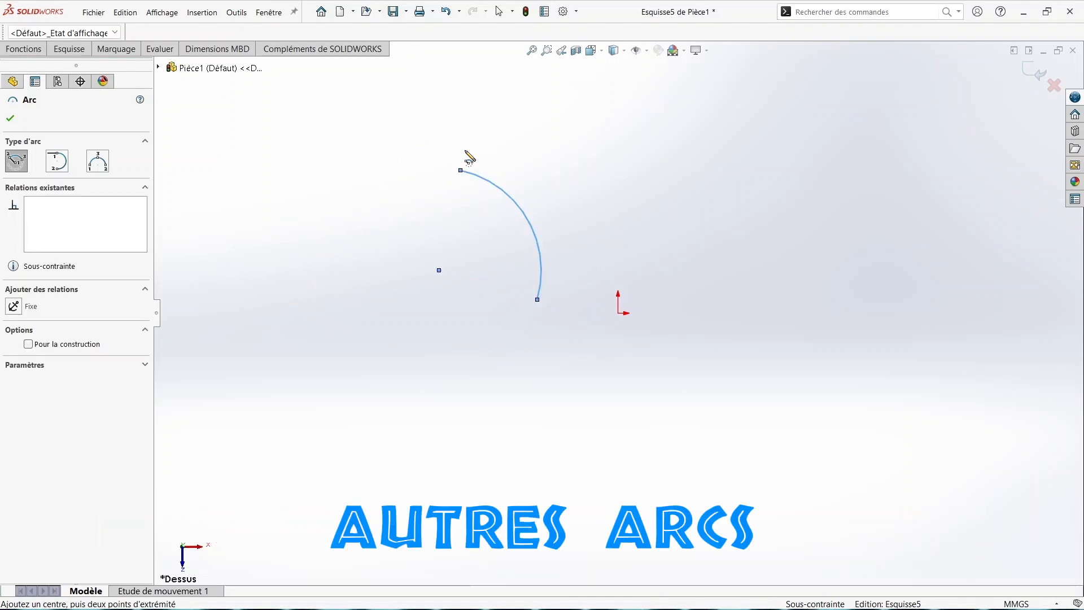
Step: Add a tangent arc of about 30 mm radius from the first arc's lower endpoint, curving round below its centre
click(59, 166)
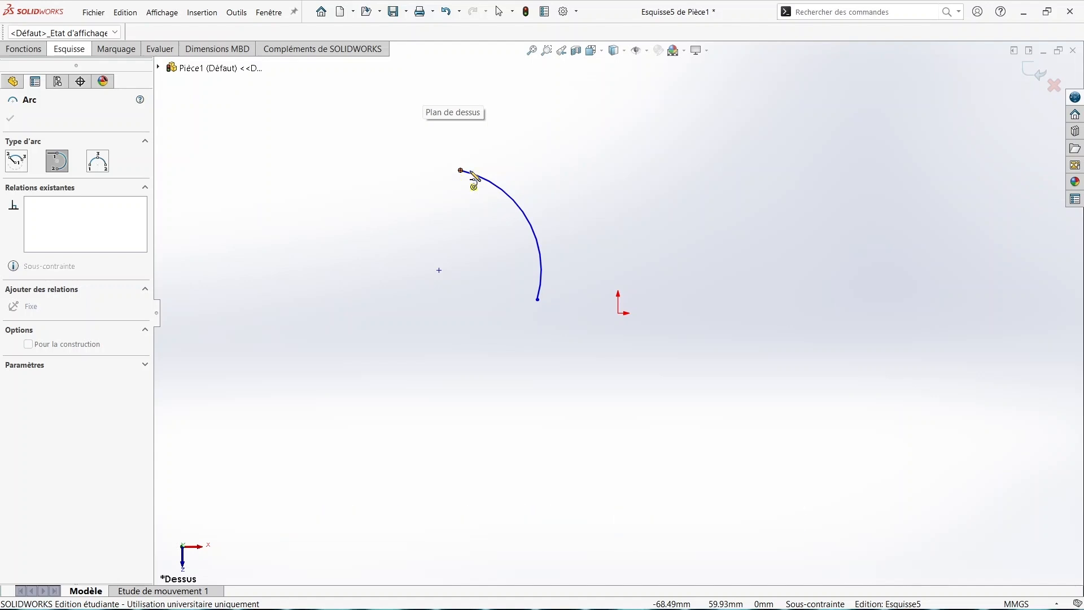
click(757, 184)
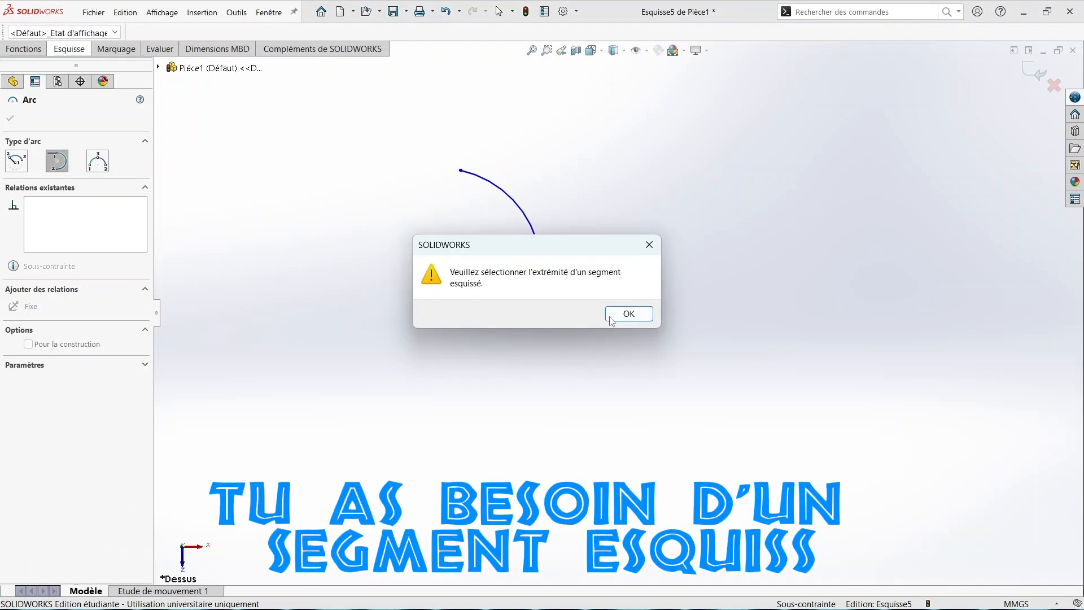
click(647, 319)
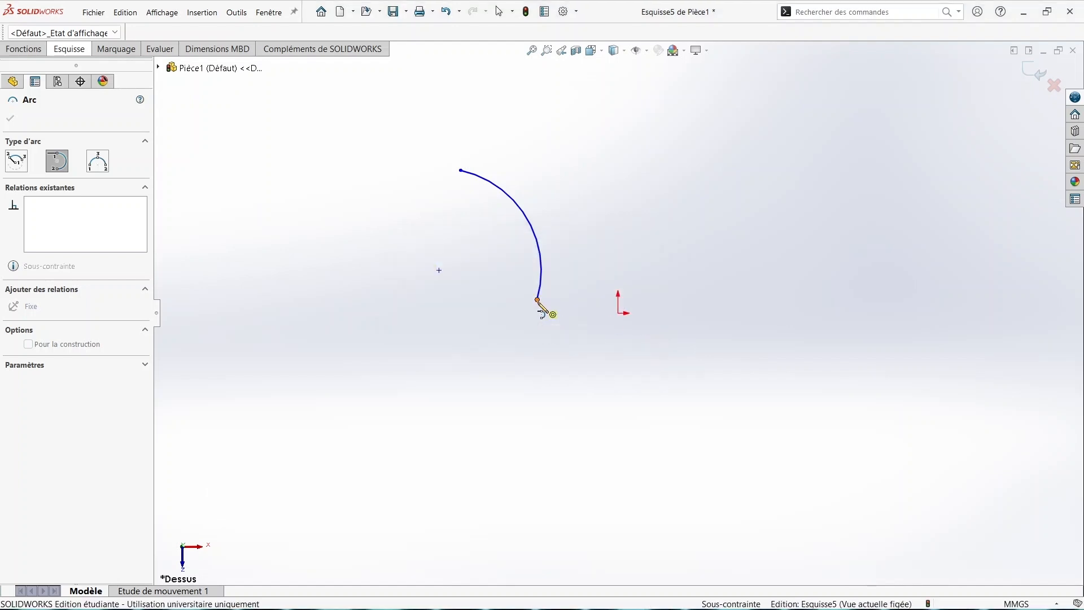
click(537, 300)
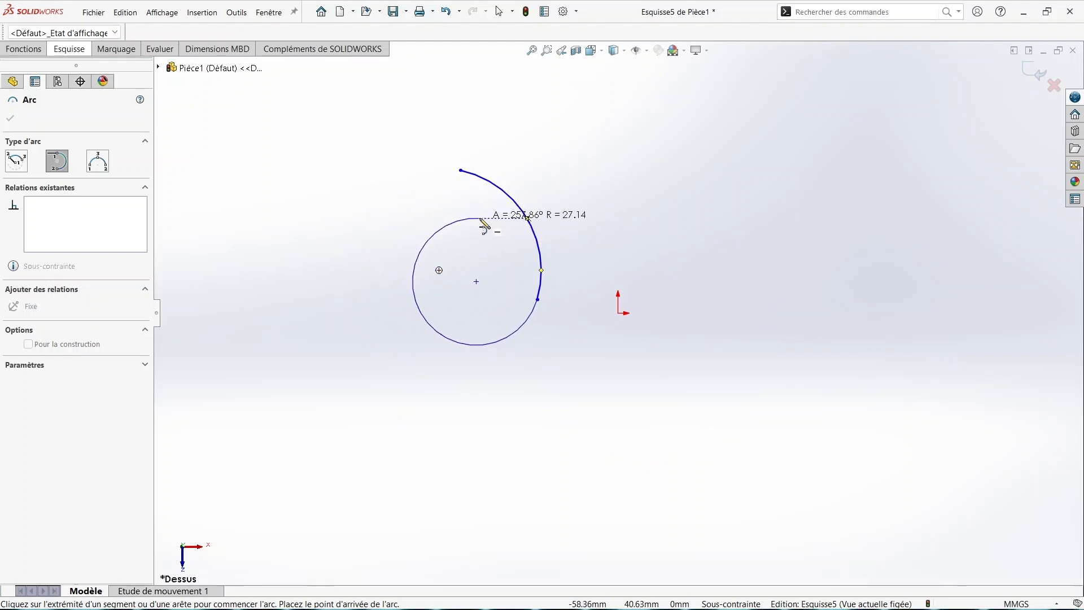
click(405, 251)
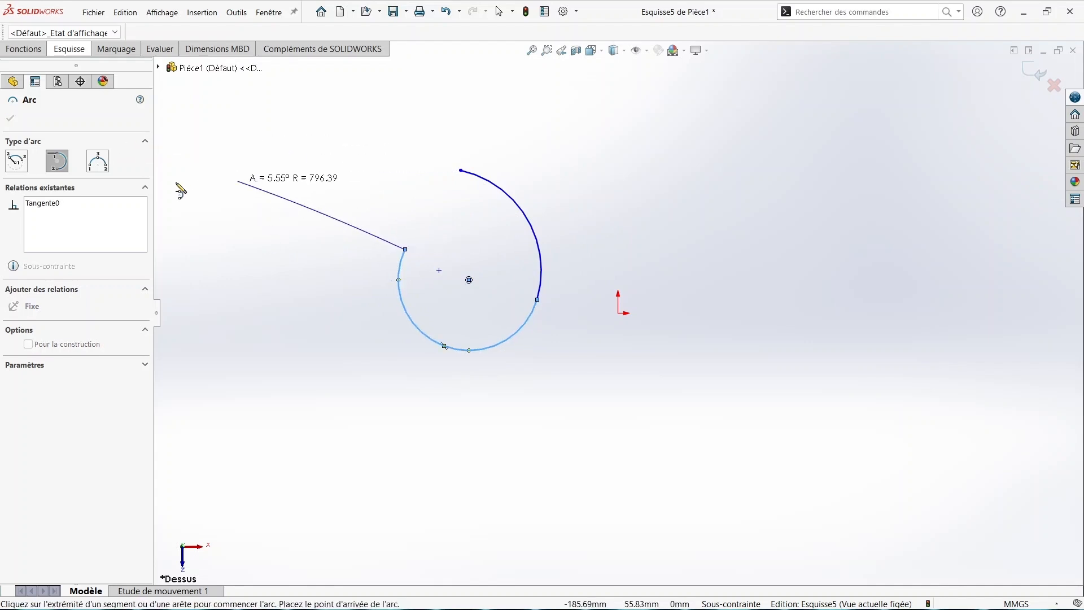
Step: Sketch a three-point arc of about 58 mm radius around the origin, bulging downward with its opening at the upper right
click(98, 166)
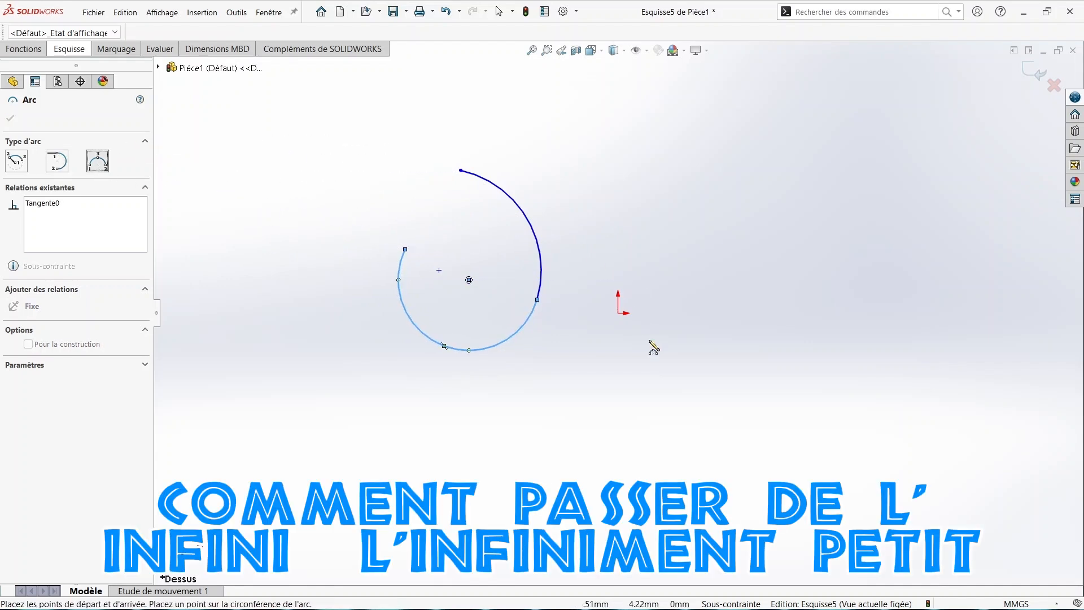
click(650, 229)
click(832, 315)
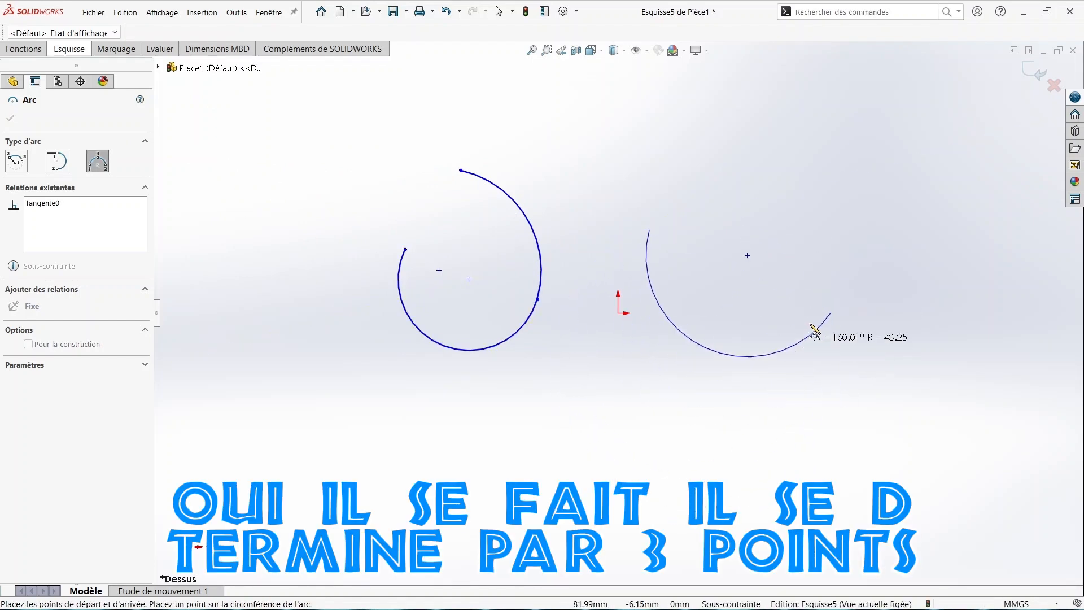
click(684, 492)
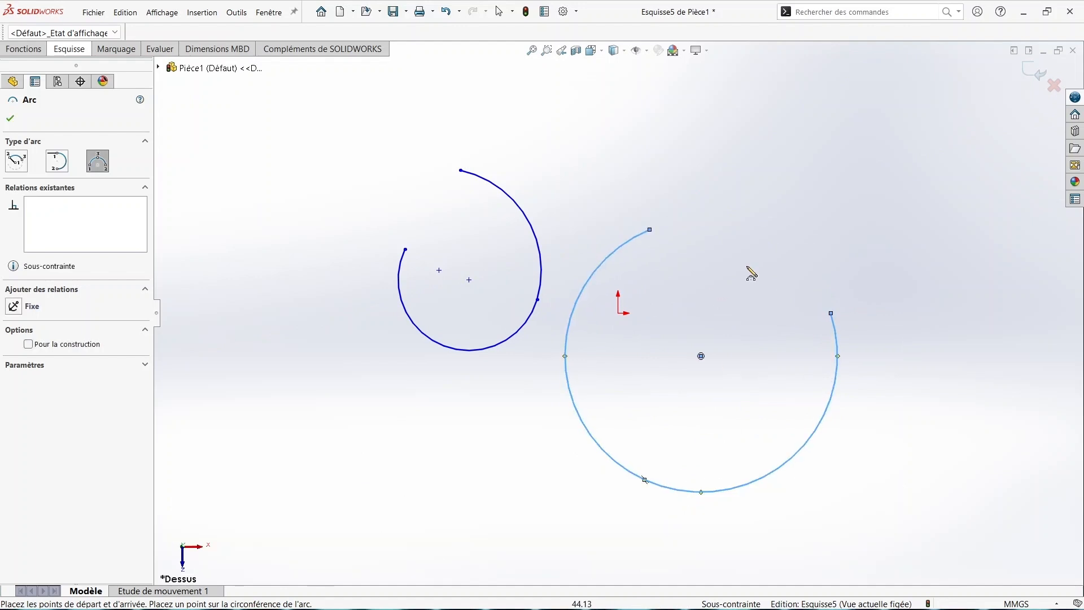
Step: Sketch a second three-point arc of about 53 mm radius to the right of the previous one, opening upward with level endpoints
click(875, 183)
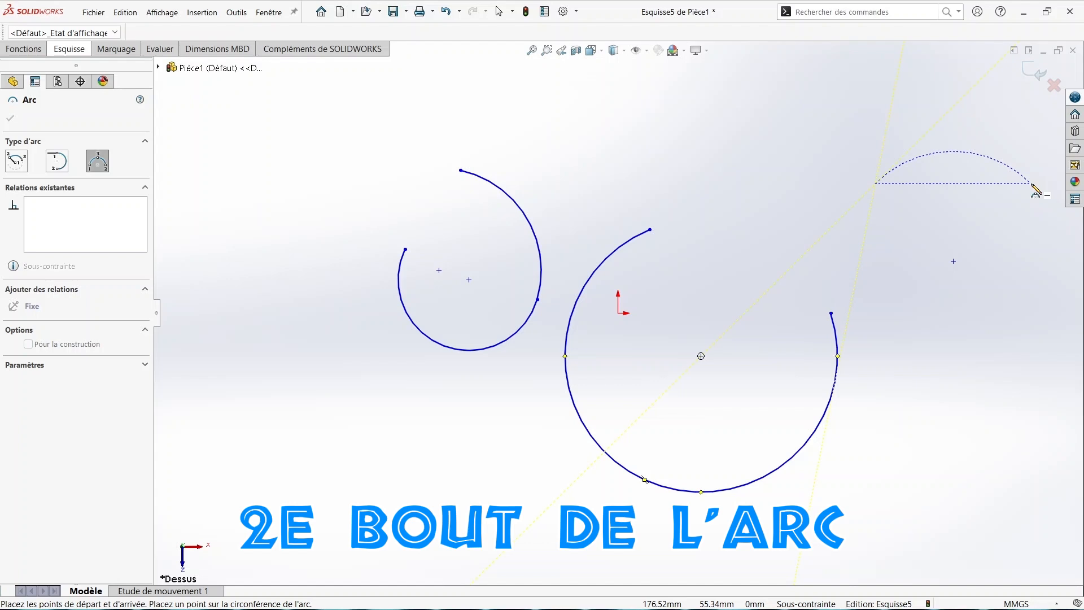
click(1031, 184)
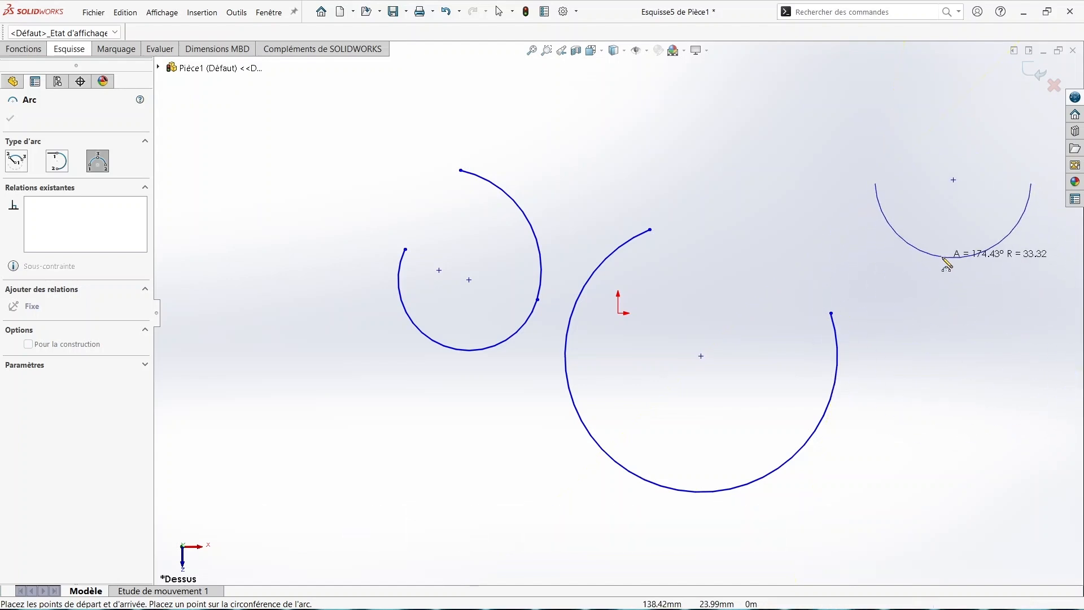
click(959, 403)
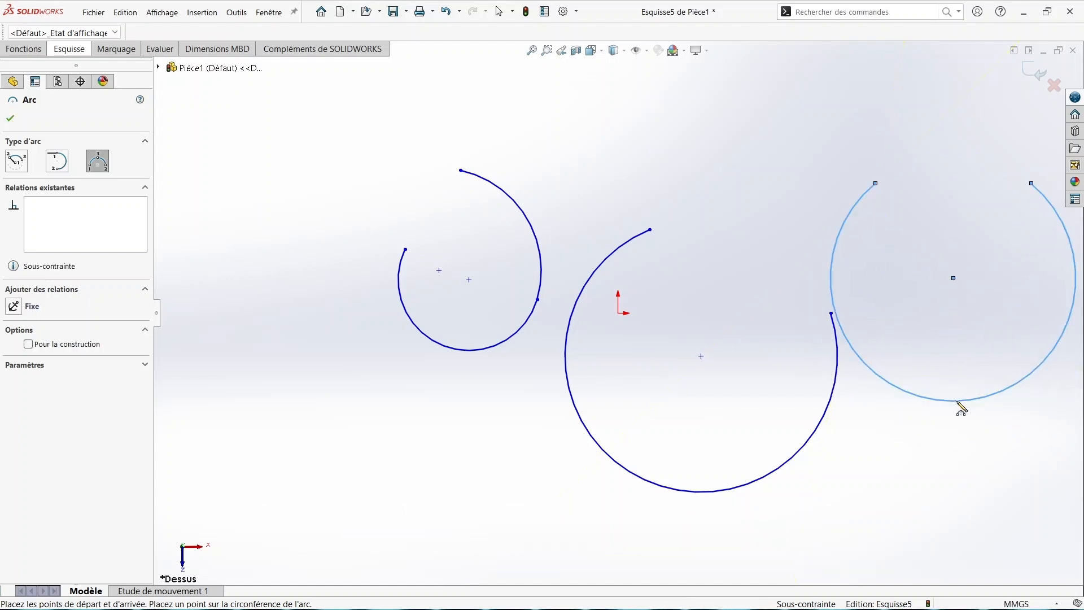
Step: Draw a straight slot with added dimensions above the leftmost arcs, about 103 mm long between centres and about 36 mm wide
click(85, 49)
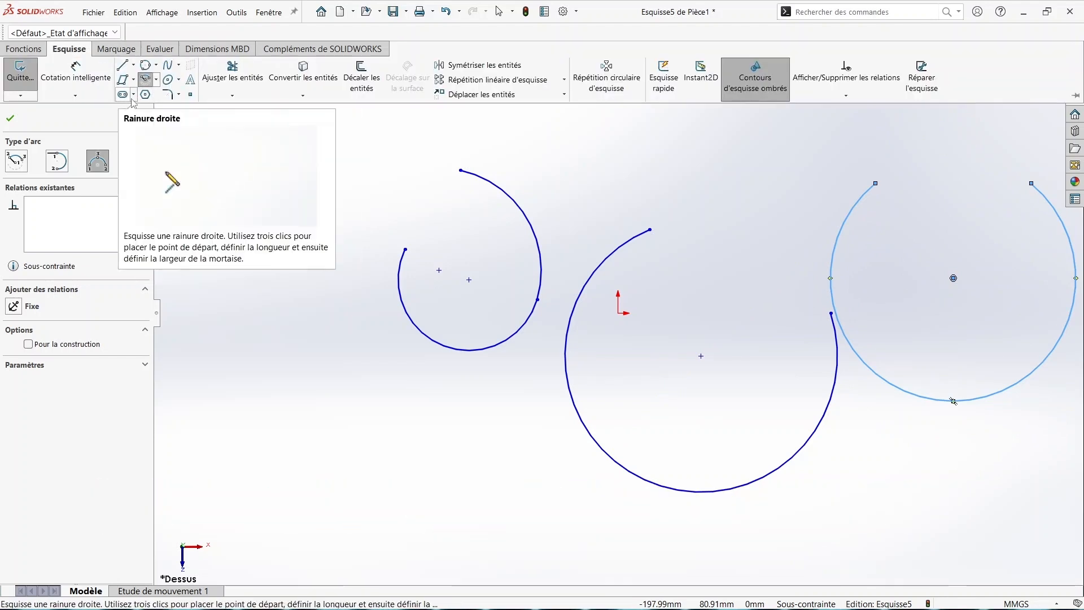
click(123, 94)
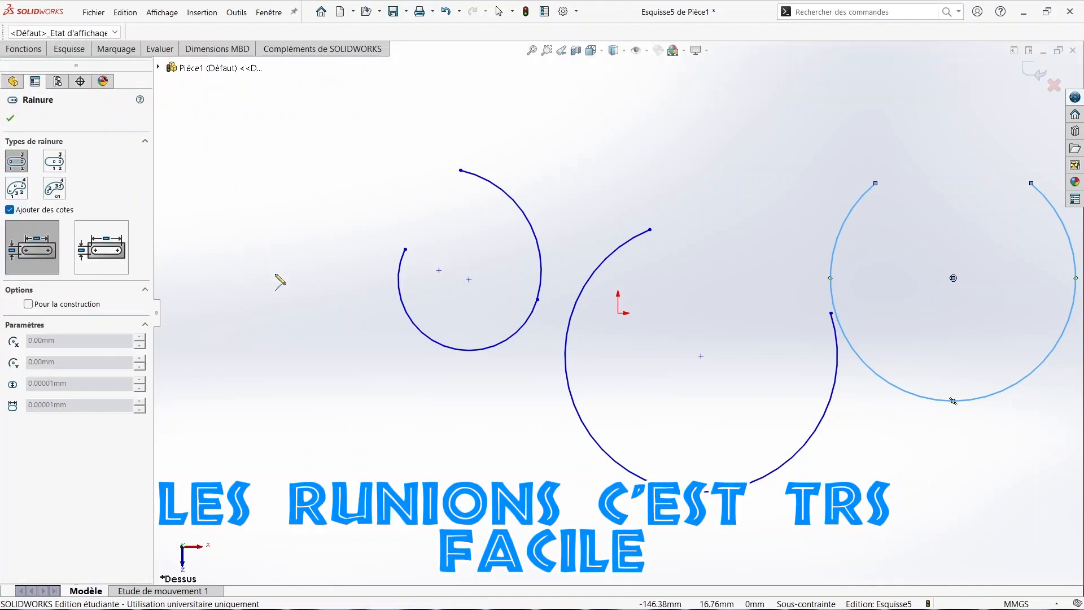
click(311, 117)
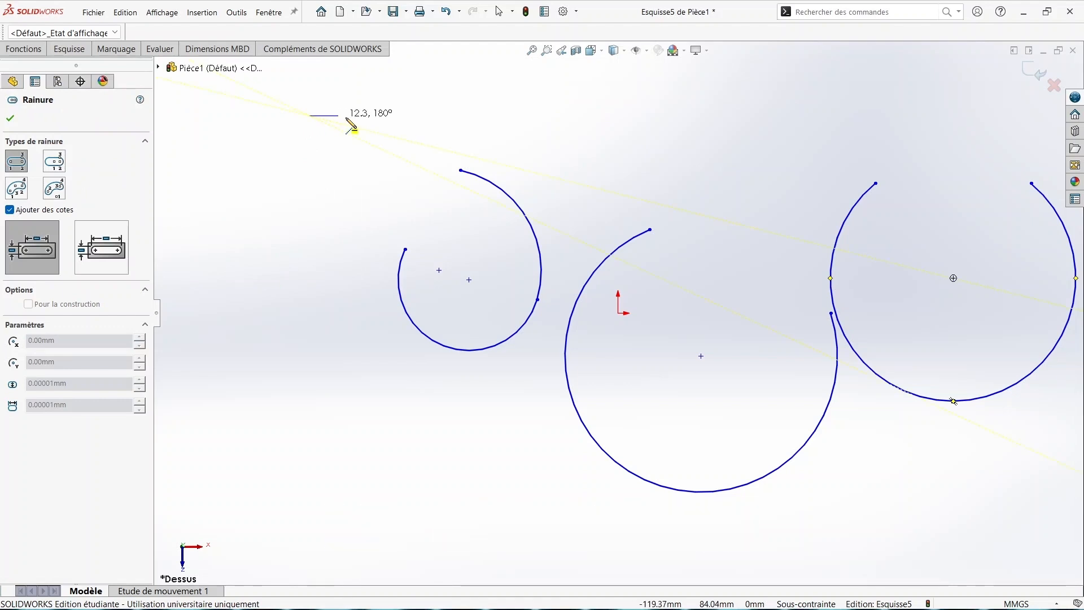
click(552, 111)
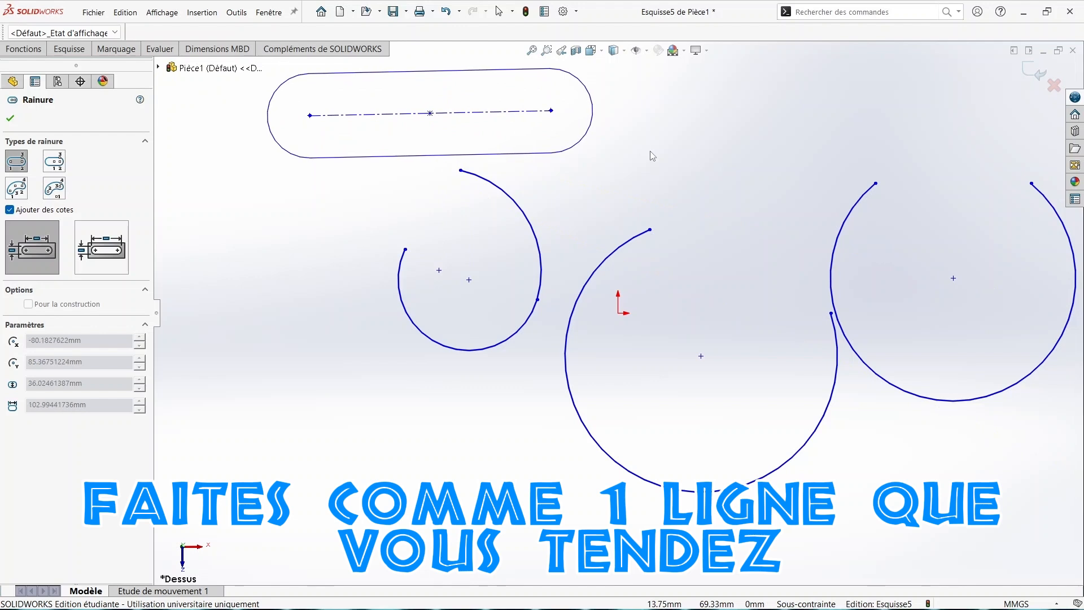
click(653, 156)
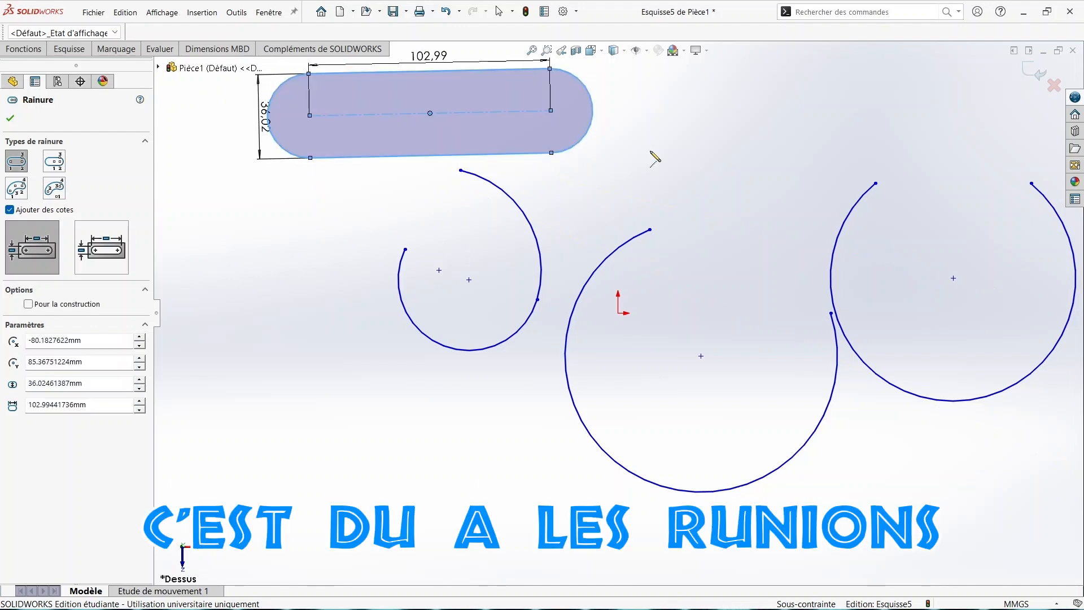
Step: Draw a six-sided polygon with an inscribed circle below and to the left of the leftmost arcs
click(70, 49)
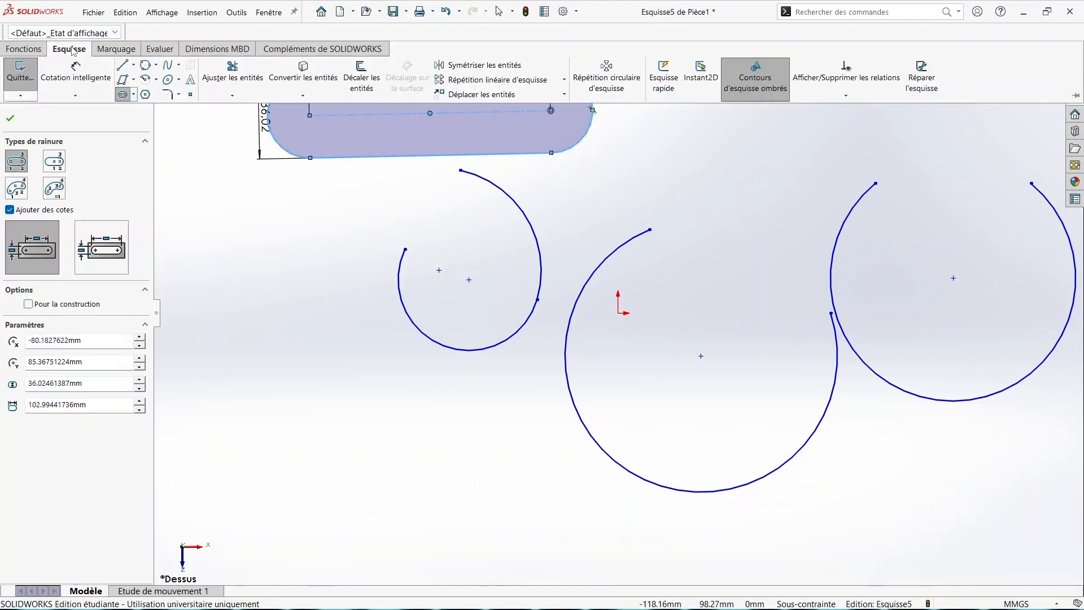
click(145, 94)
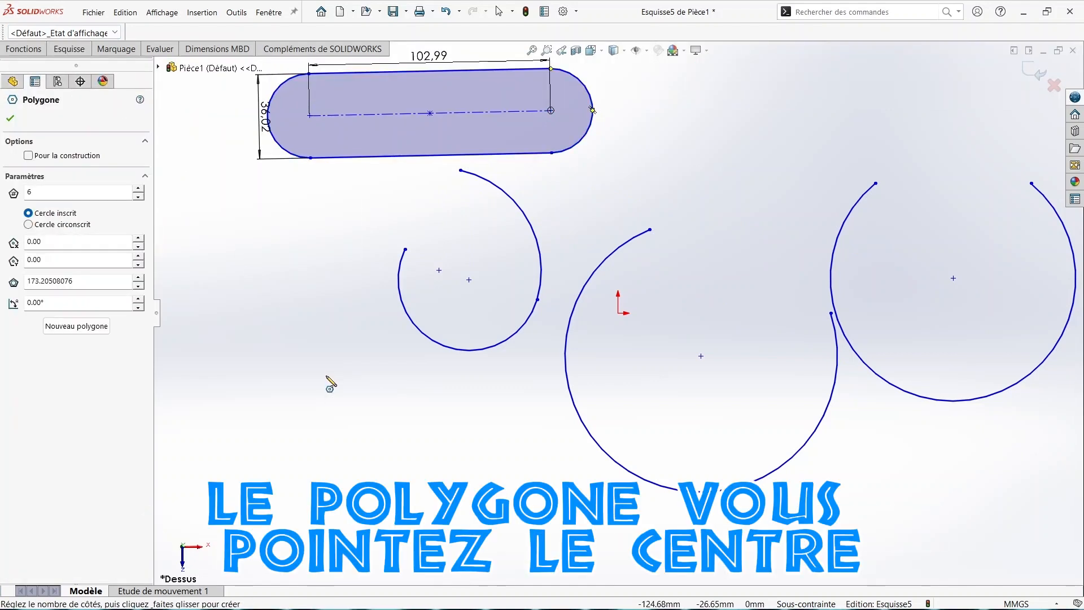
drag(326, 376, 372, 429)
click(372, 430)
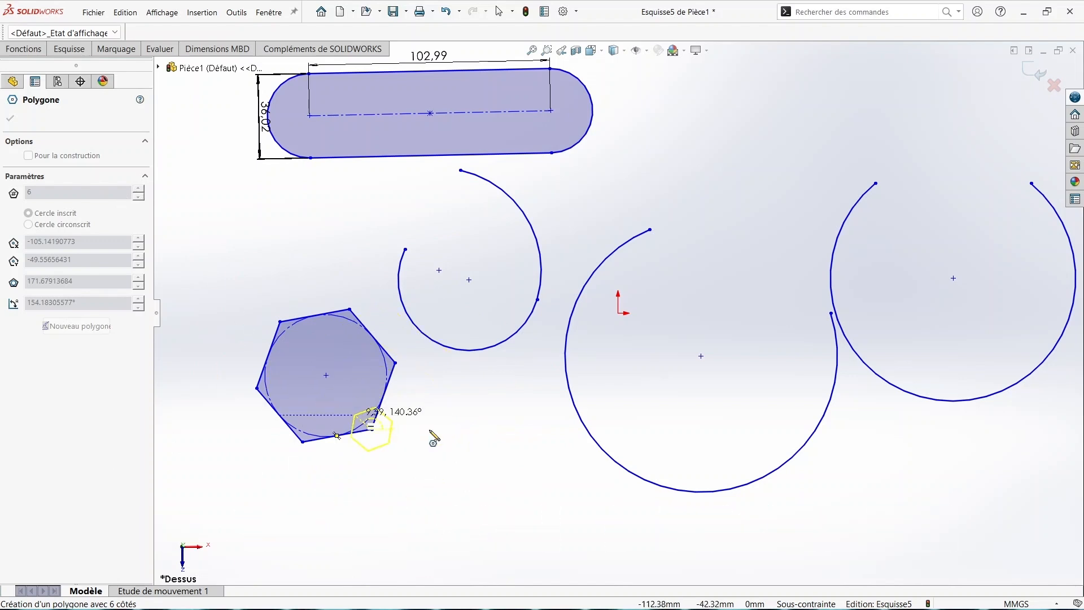
Step: Add a second polygon centred on the hexagon's lower-right corner, with 10 sides and an inscribed circle about 65 mm in diameter
click(372, 430)
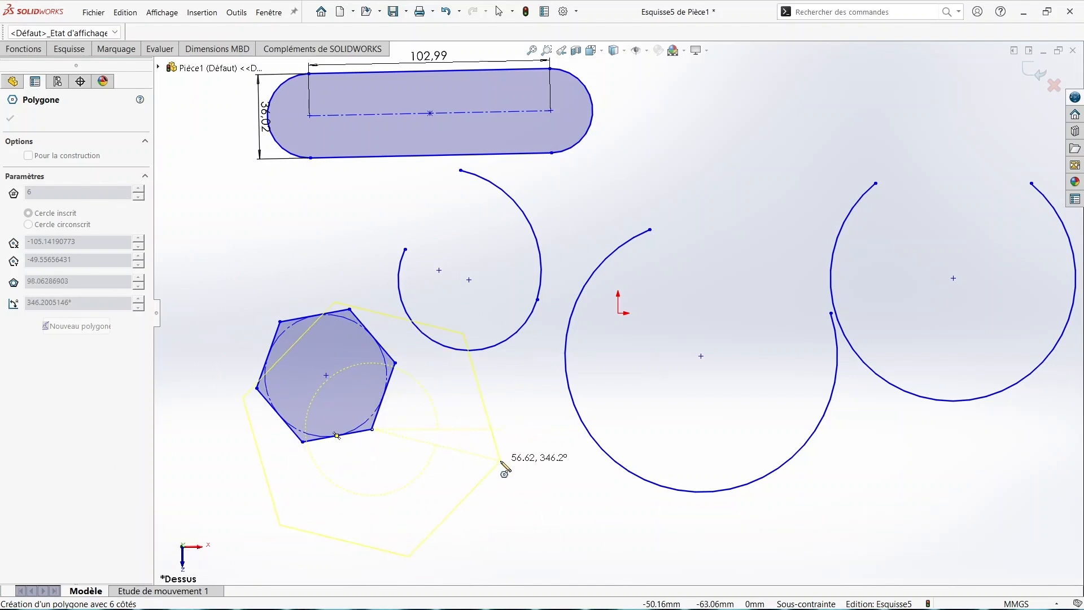
click(457, 451)
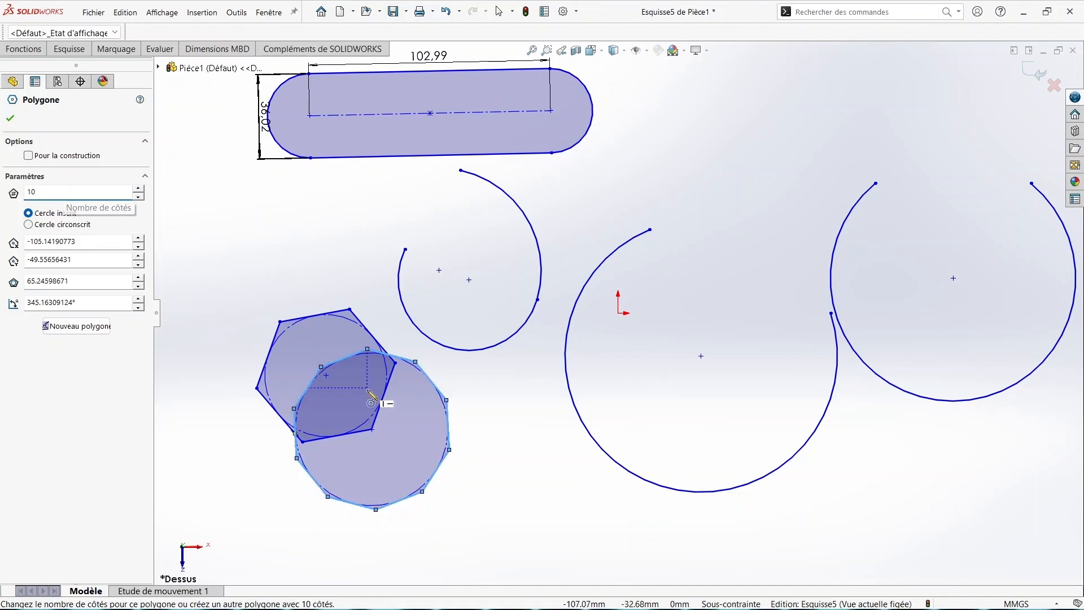
scroll(367, 390, up, 2)
scroll(368, 390, down, 4)
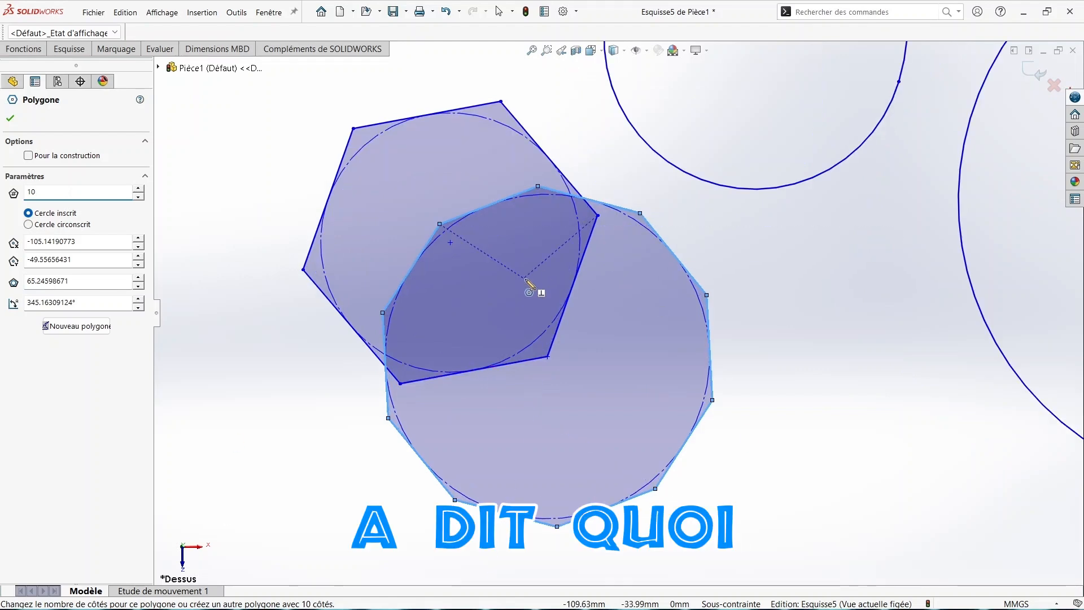
scroll(531, 288, down, 3)
scroll(529, 285, down, 1)
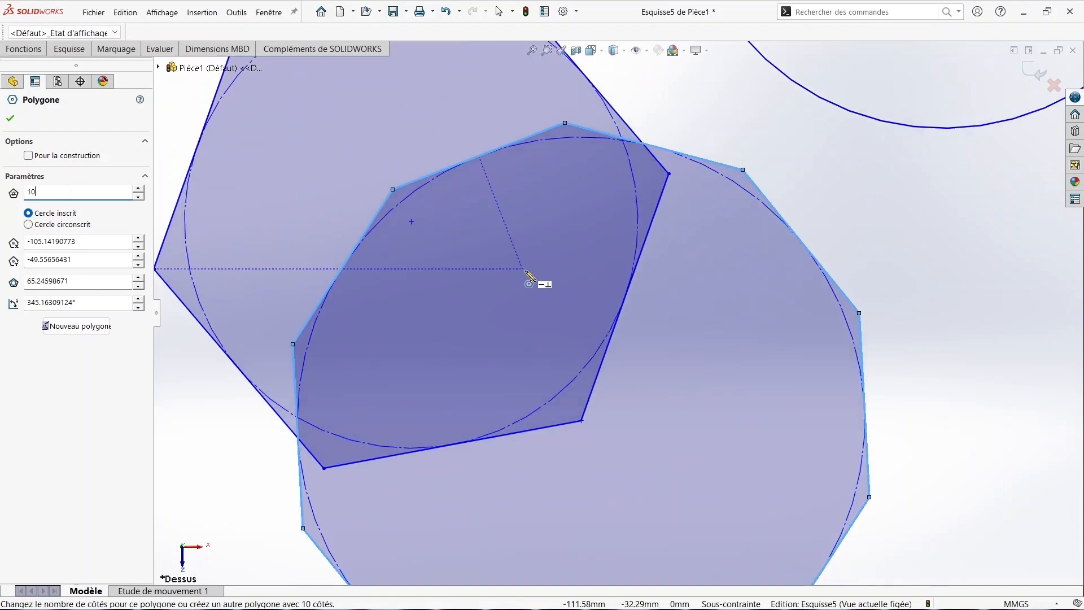
scroll(529, 284, up, 4)
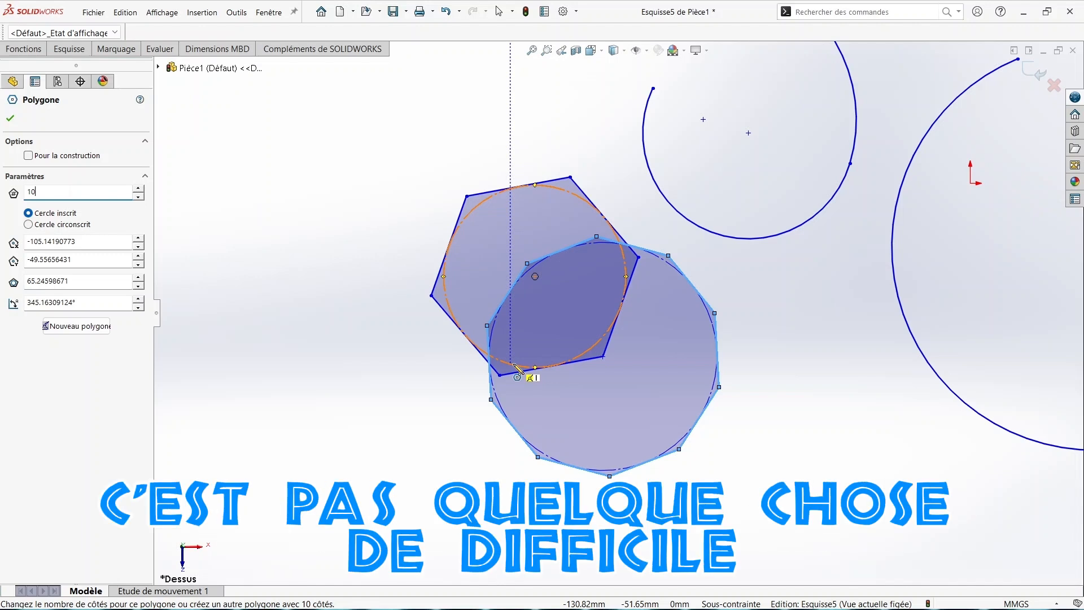
Step: Exit the sketch of arcs, slot and polygons, discarding all its changes
click(1055, 85)
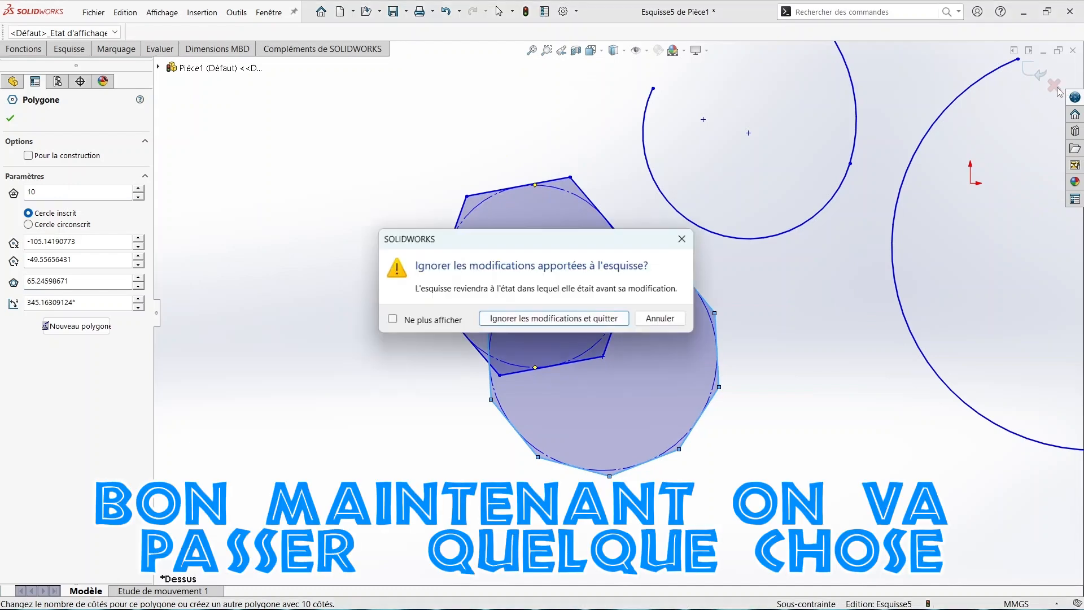
click(593, 320)
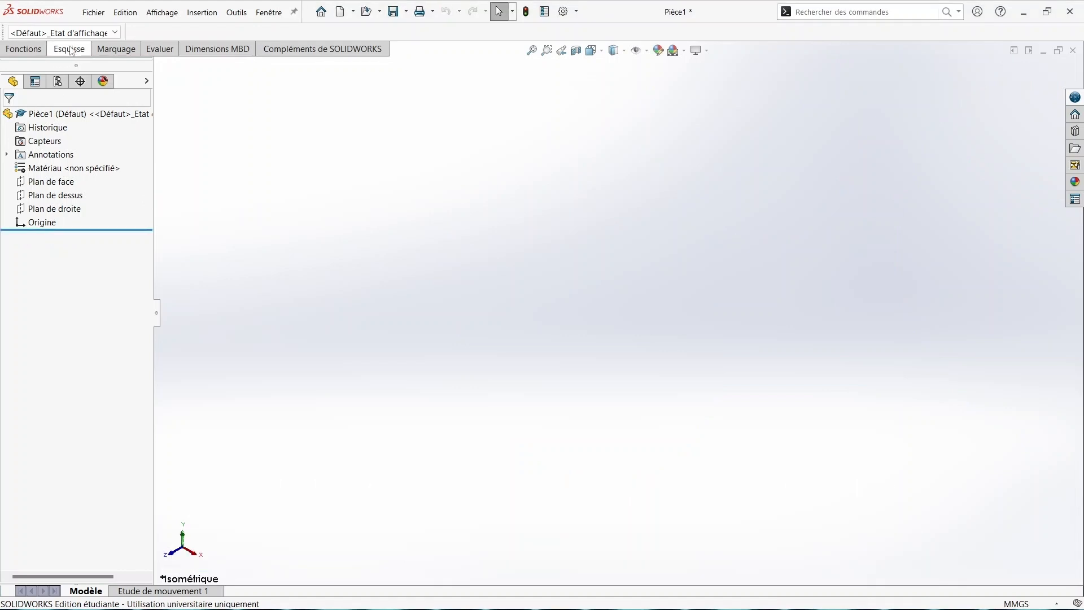
Step: Start a sketch on the top plane and draw a corner rectangle about 103 mm by 59 mm, up and to the left of the origin
click(69, 49)
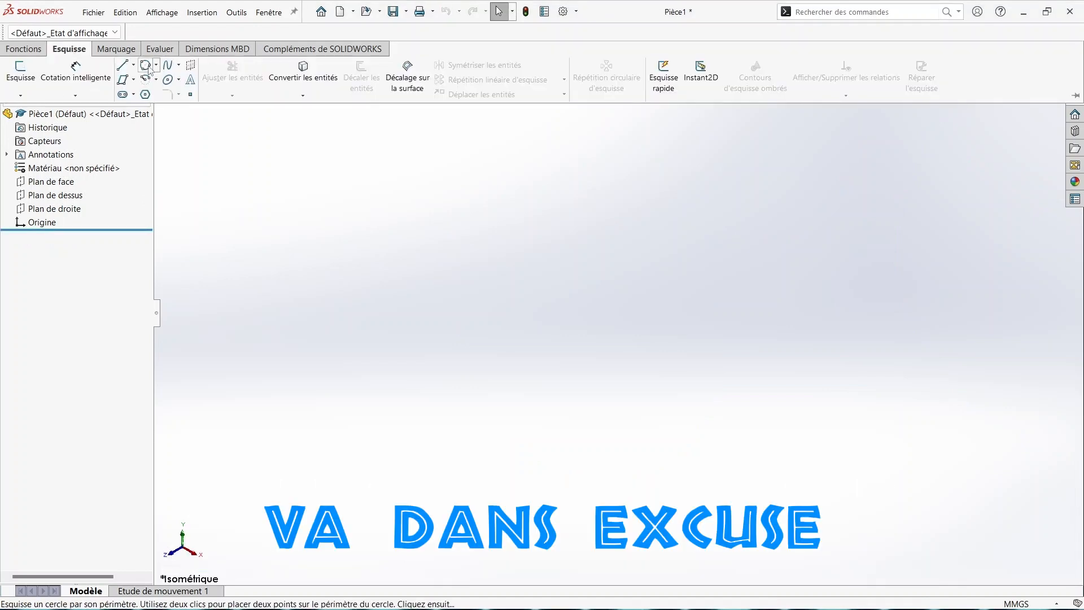
click(135, 81)
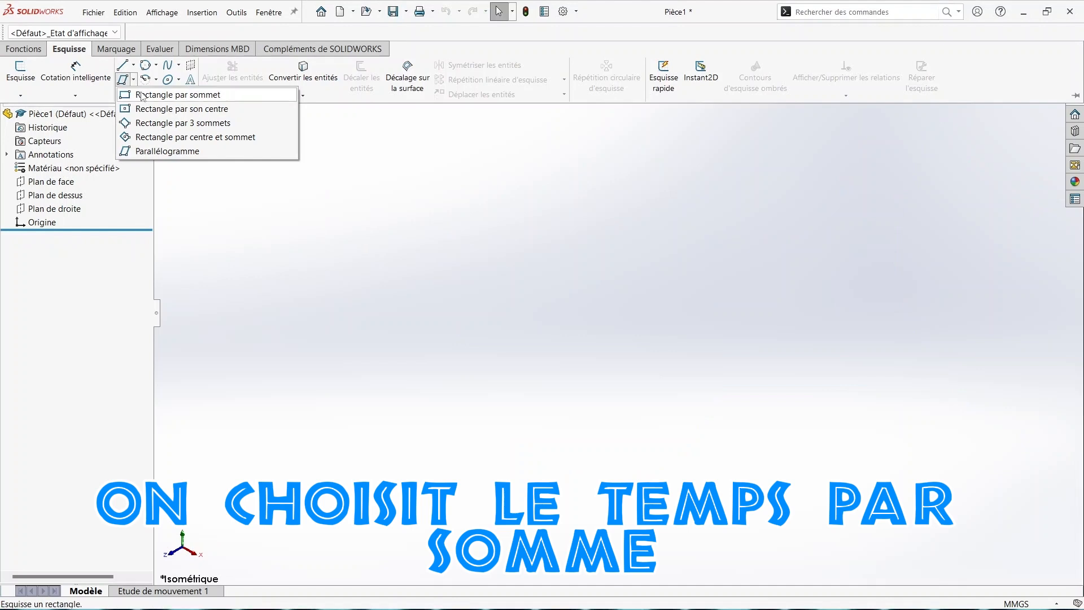
click(142, 94)
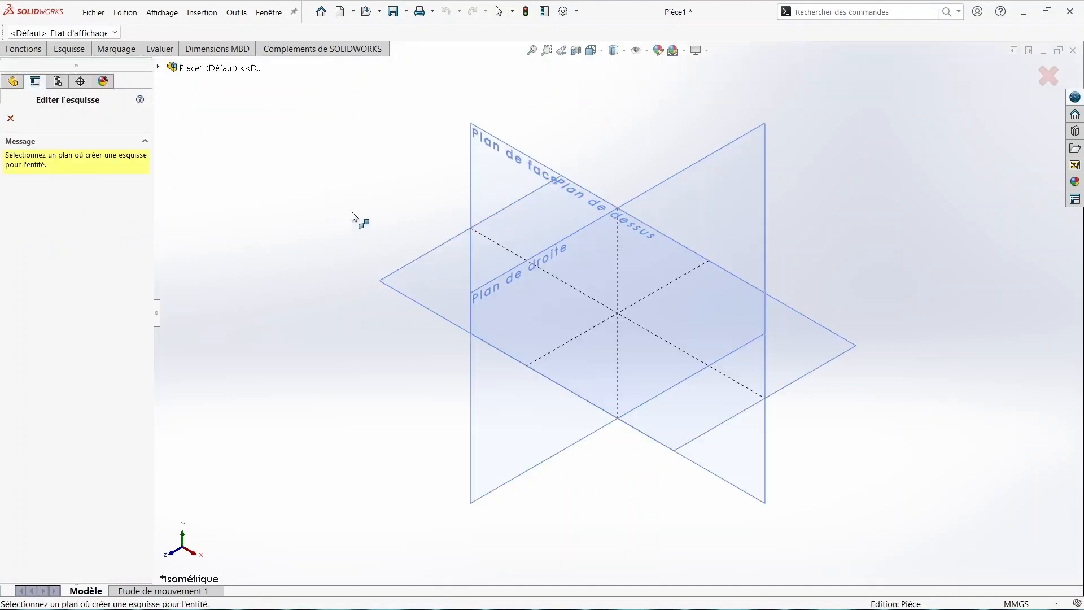
click(425, 270)
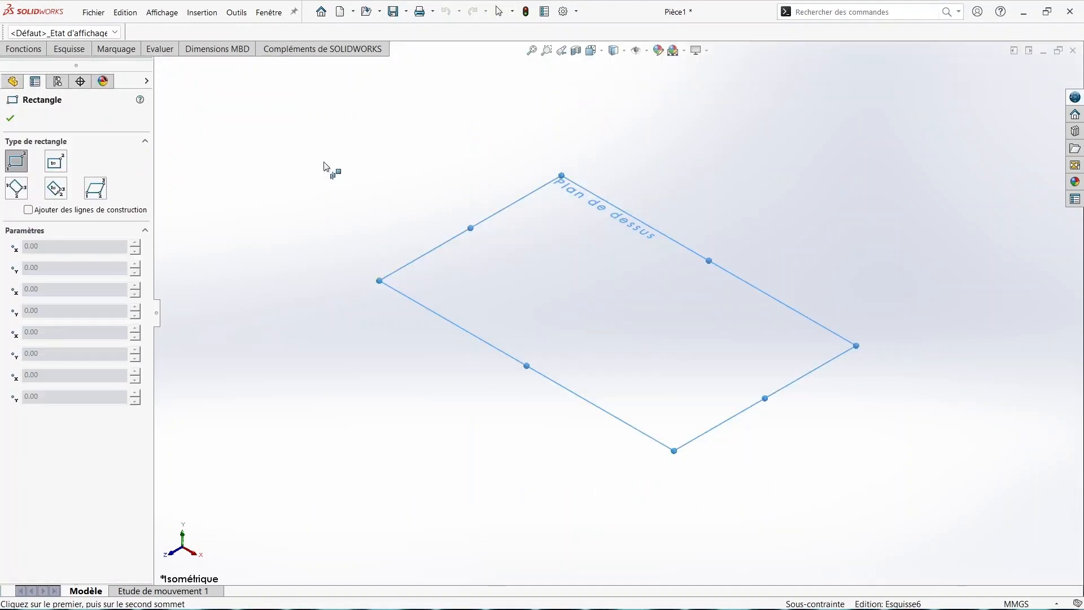
mouse_move(324, 162)
mouse_down()
mouse_move(508, 237)
mouse_move(587, 314)
mouse_up()
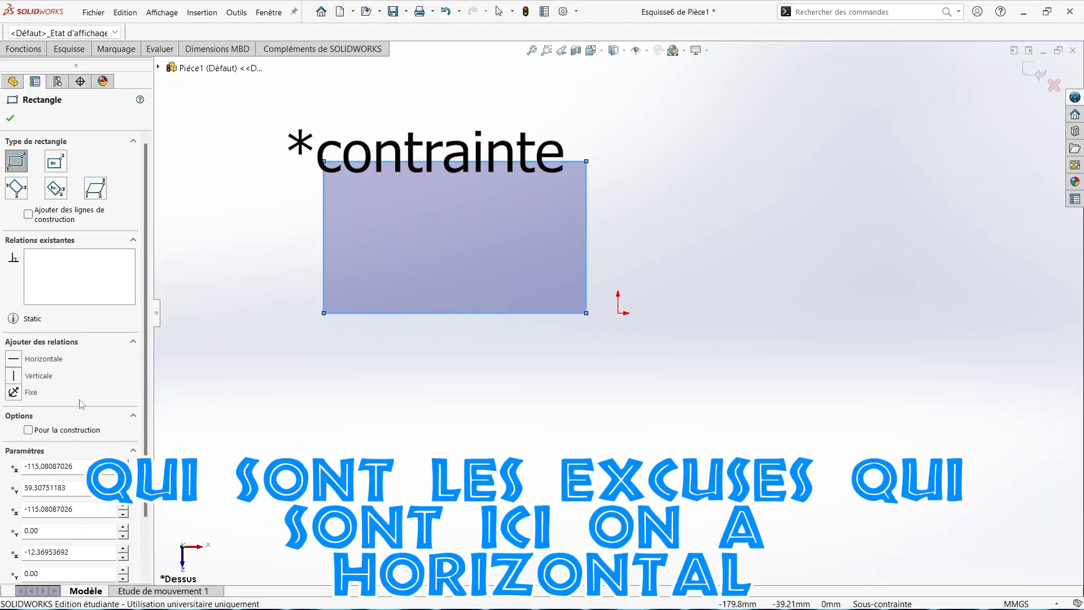
Step: Add an equal relation between the rectangle's top and right sides to make it a square
scroll(84, 407, down, 2)
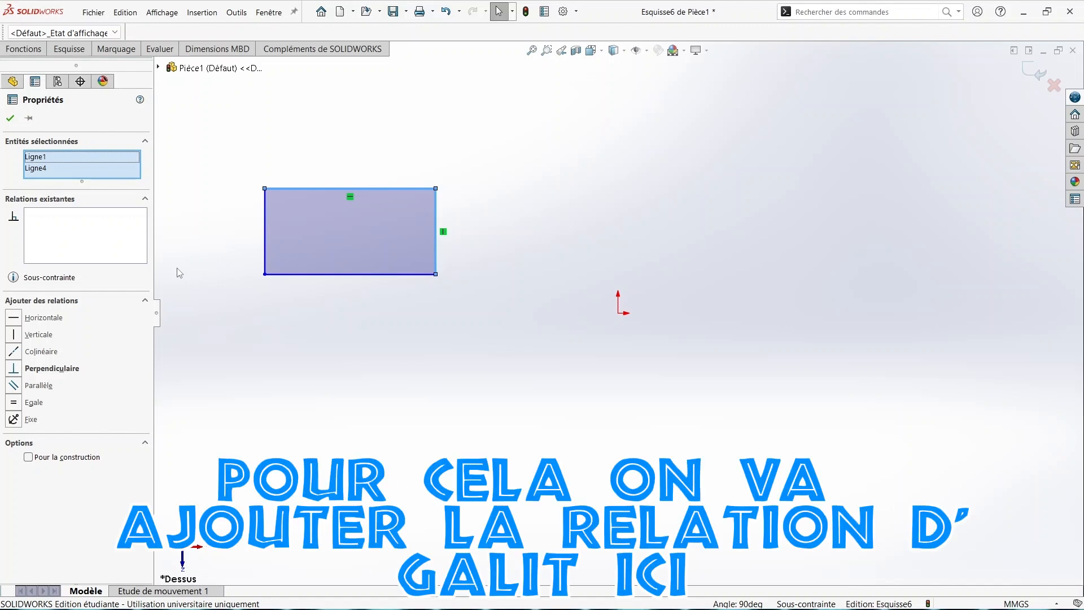
click(14, 403)
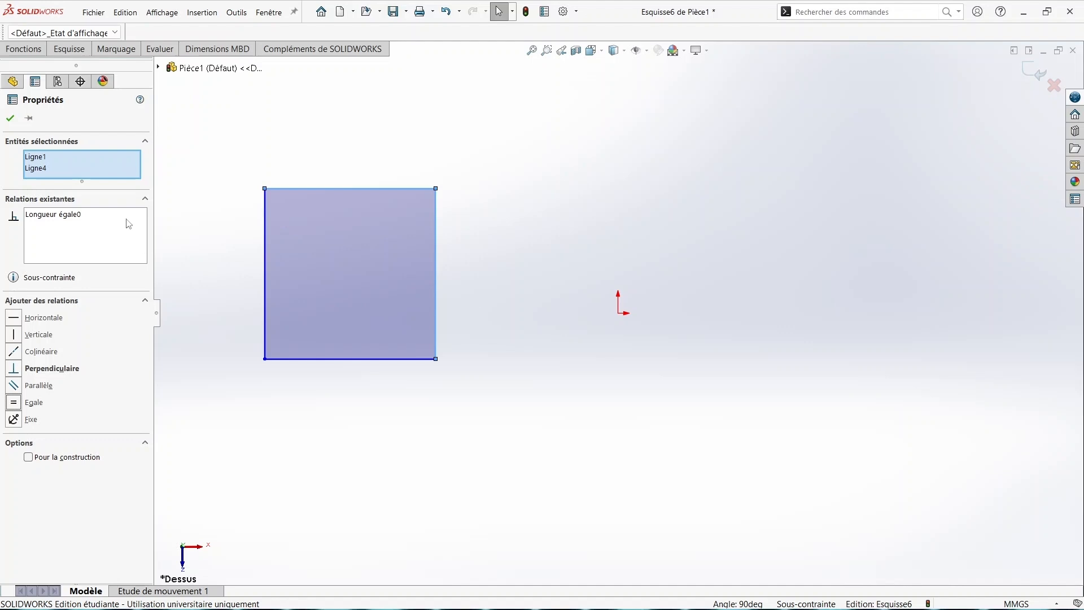
click(11, 119)
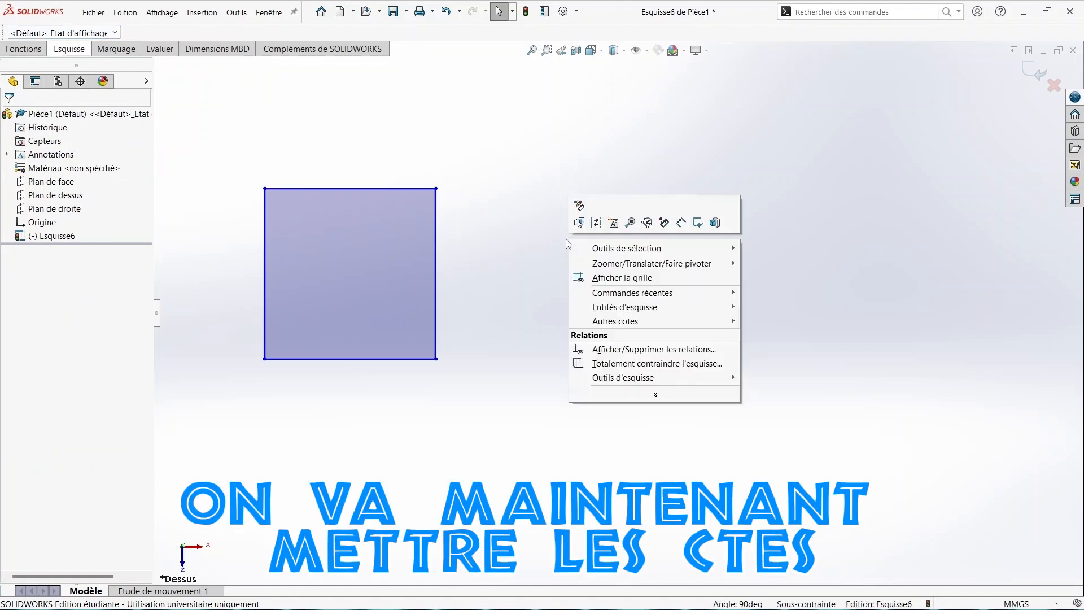
Step: Dimension the square's right side and set its length to 50 mm
right_click(566, 240)
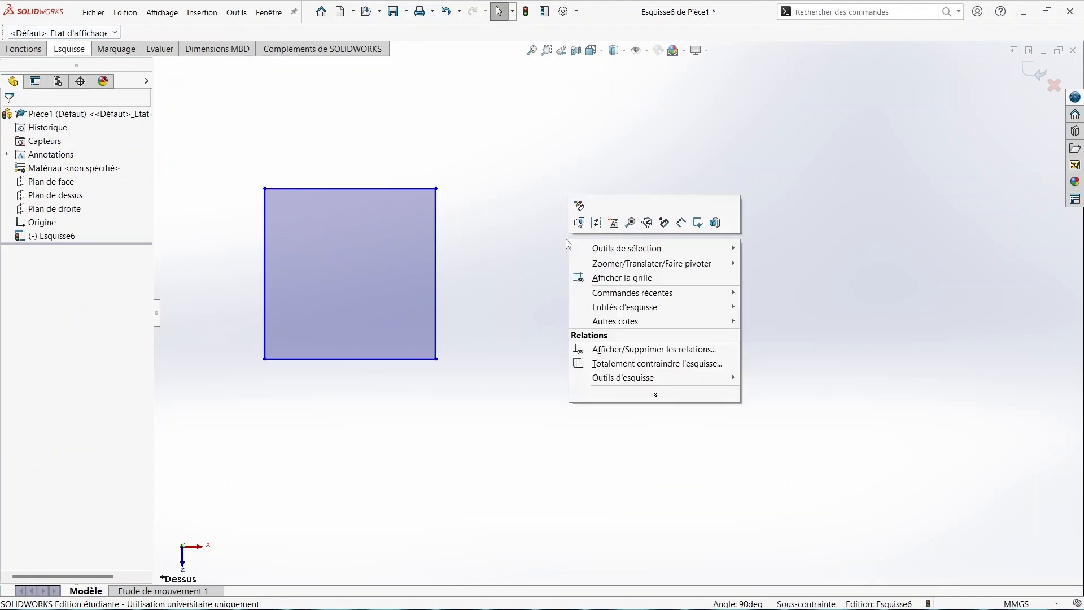
right_click(435, 262)
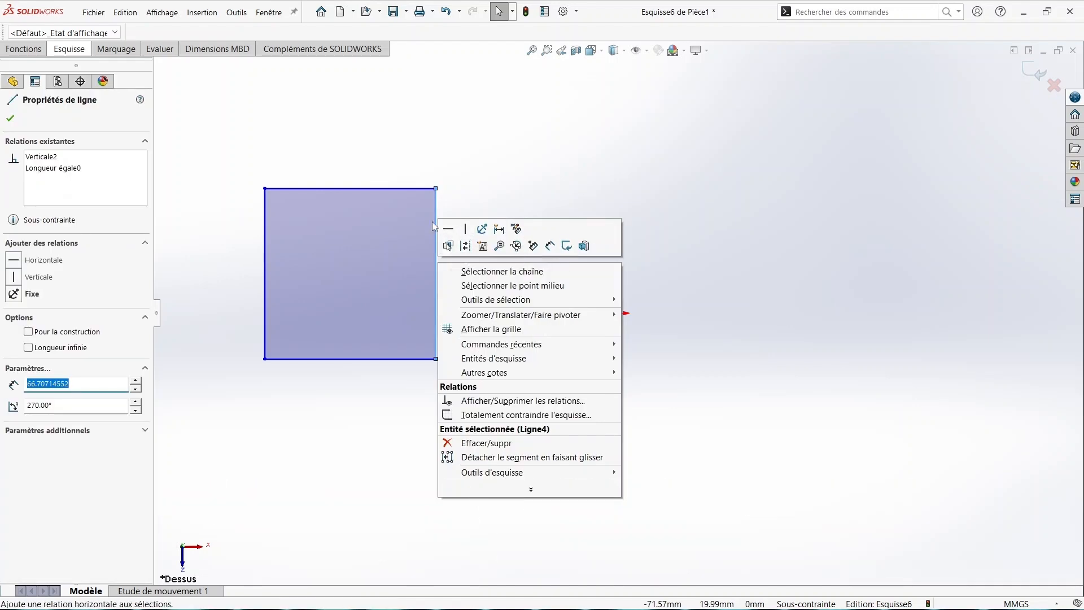
click(555, 252)
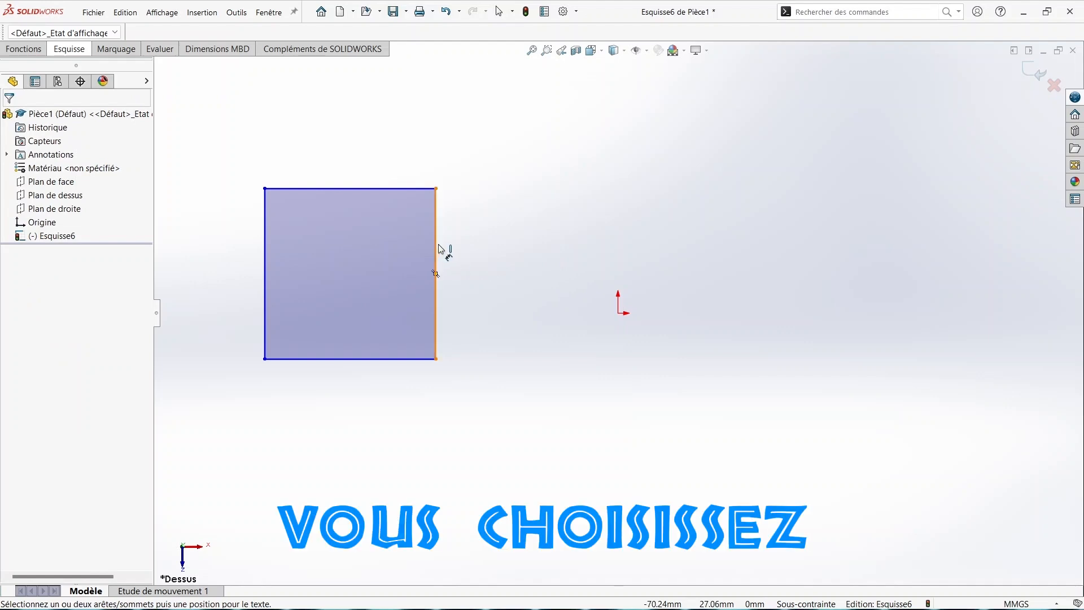
click(439, 248)
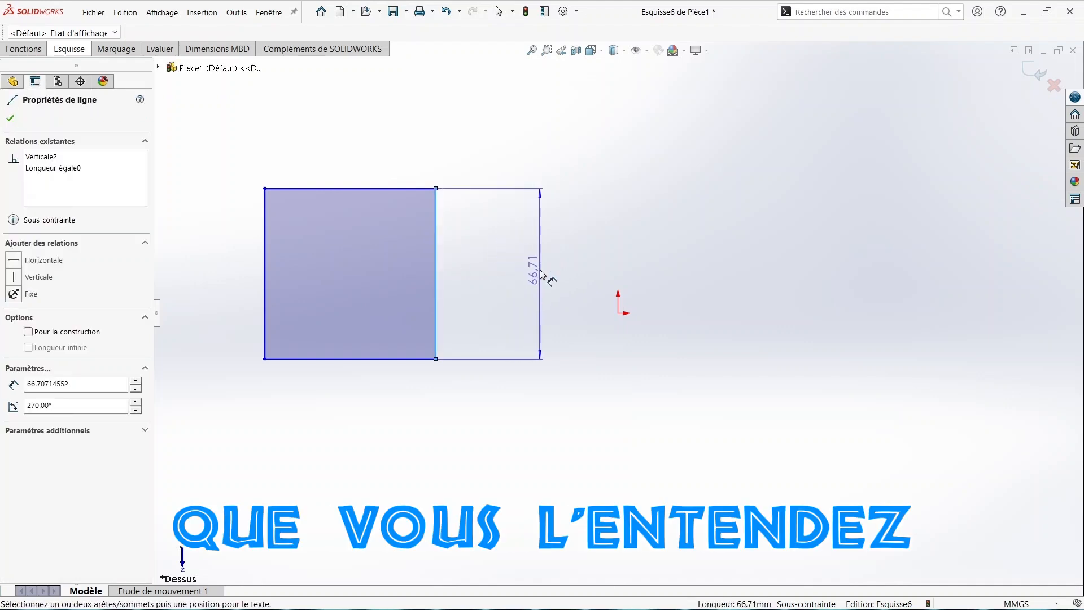
click(540, 274)
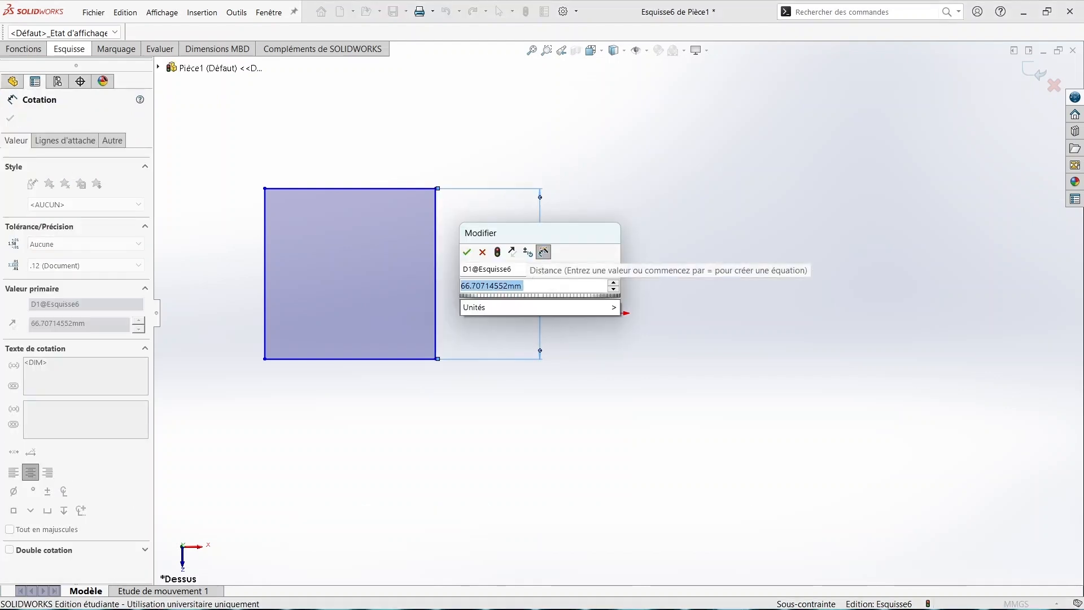
text(50)
key(Return)
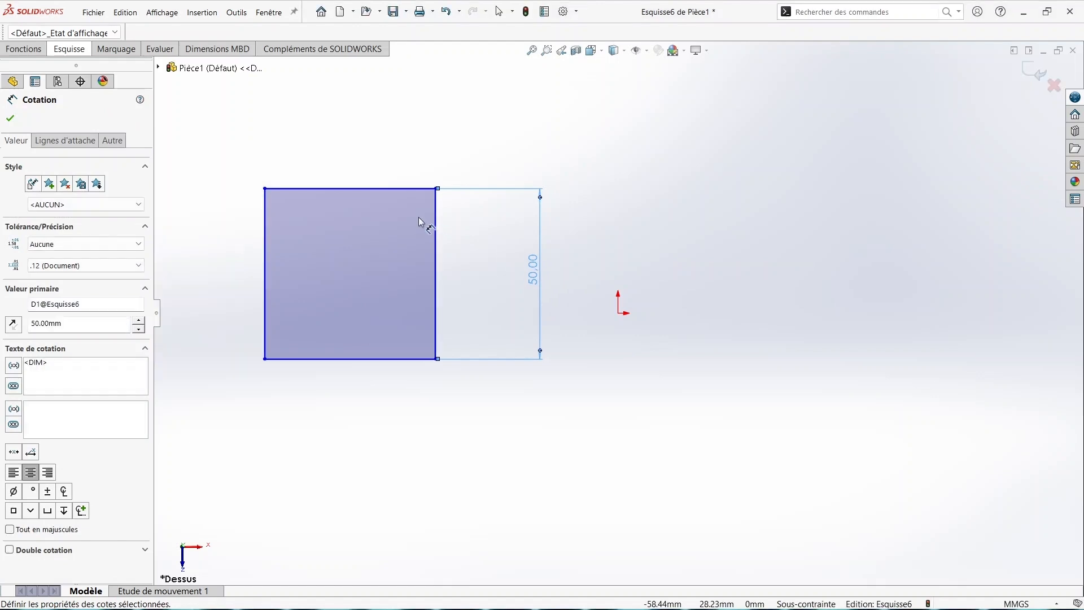
click(12, 117)
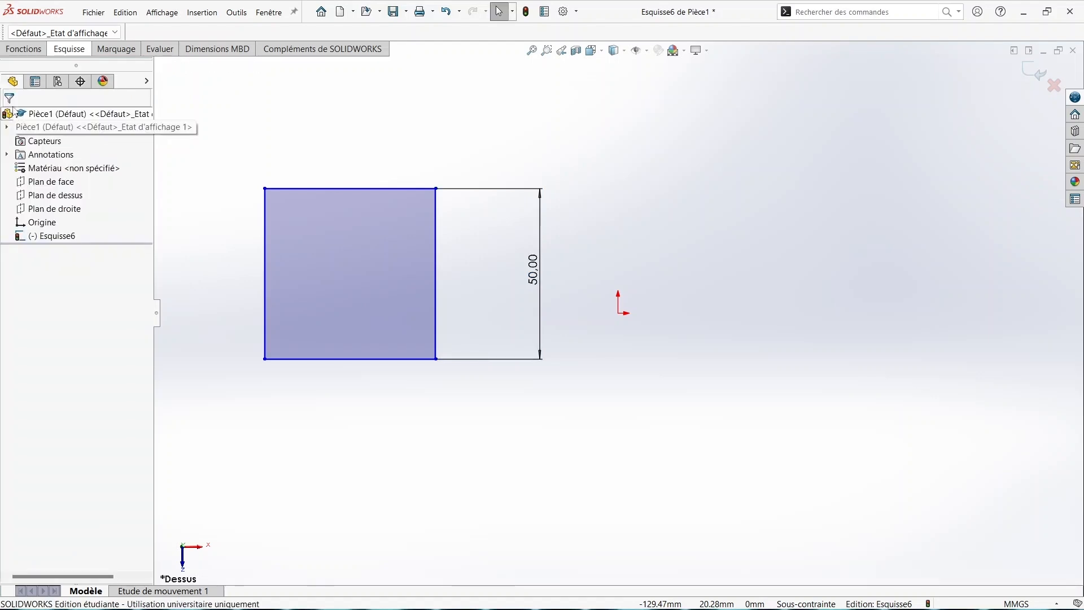
Step: Draw a centre-based circle inside the square, with its centre directly below the midpoint of the top side
click(69, 48)
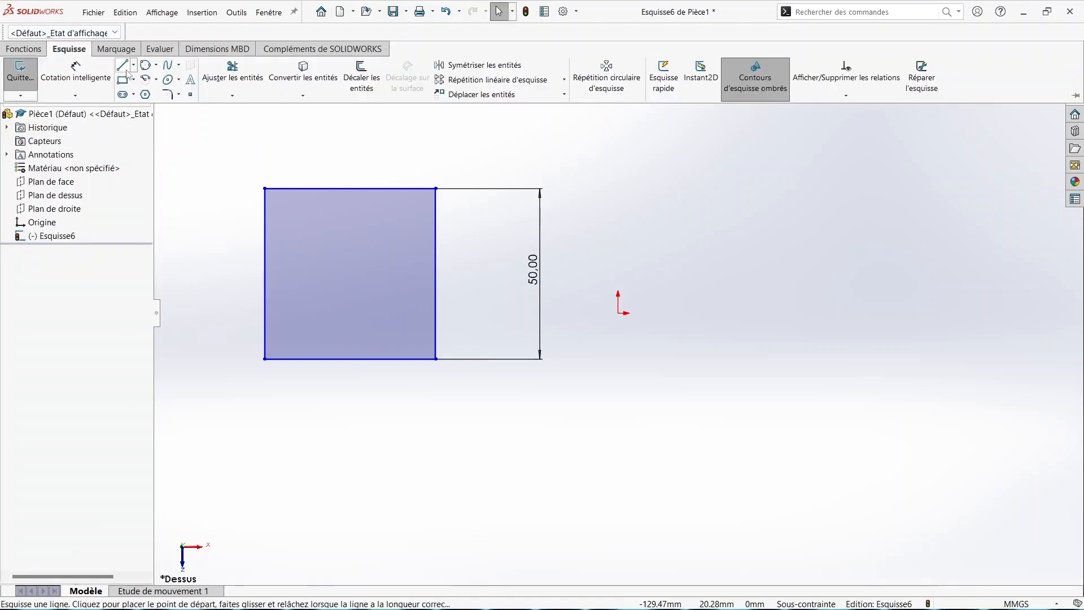
click(156, 66)
click(164, 80)
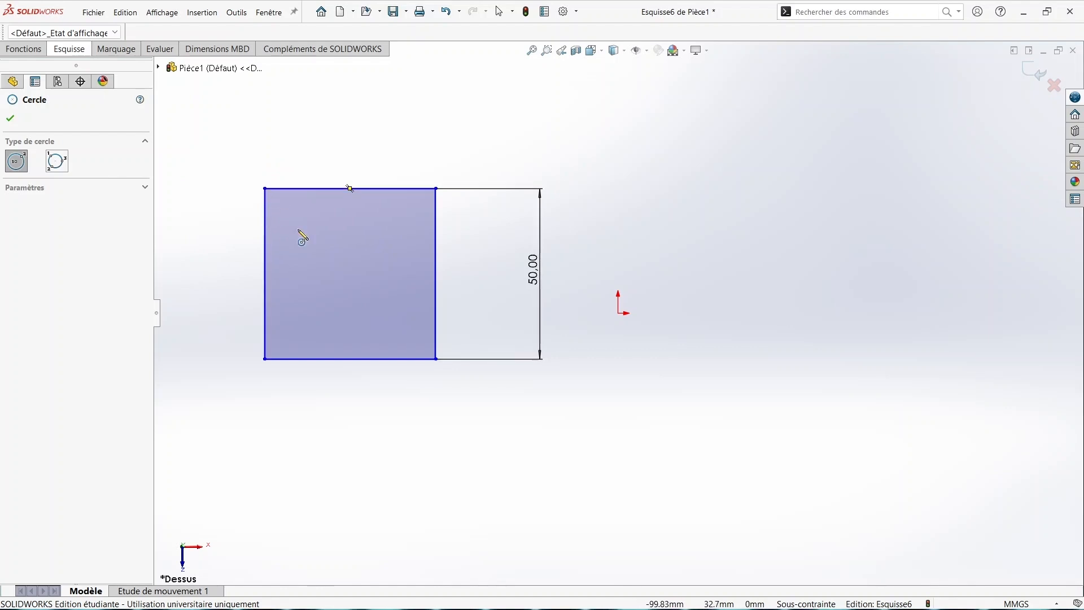
click(350, 287)
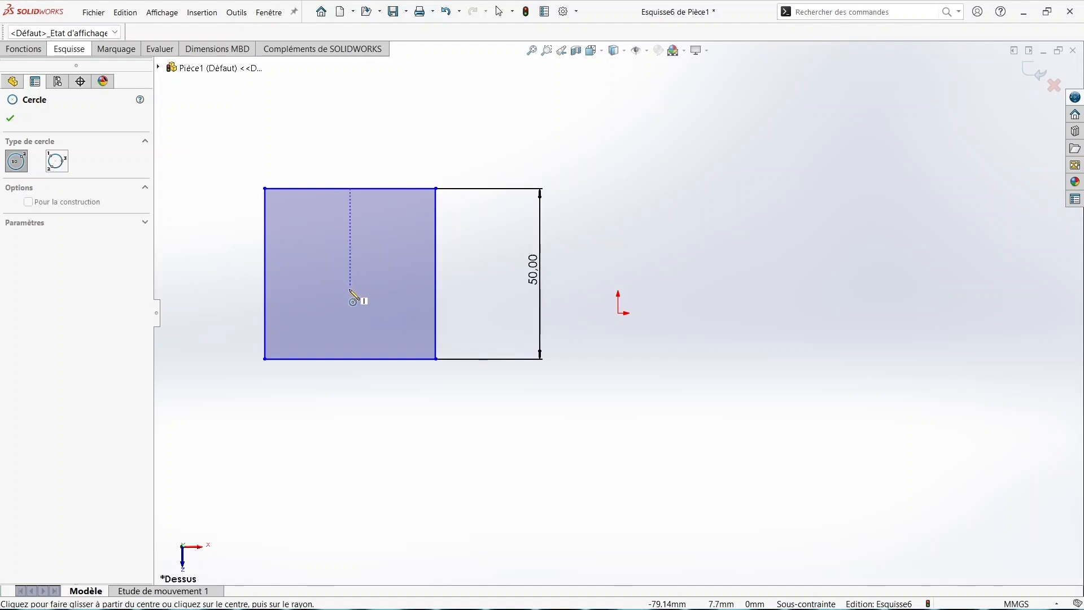
click(386, 324)
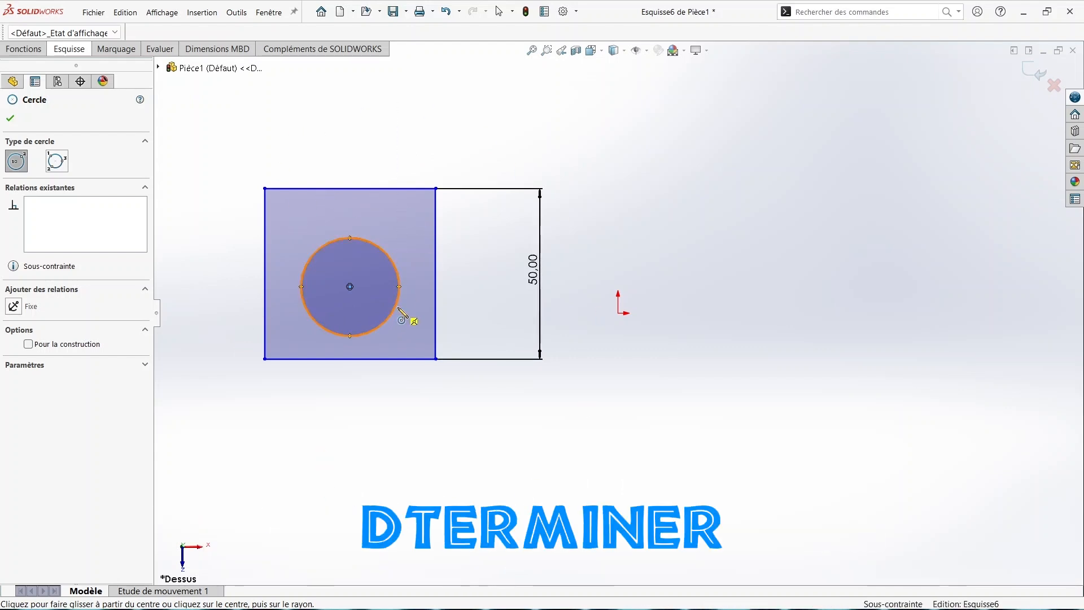
Step: Dimension the circle inside the square and set its diameter to 30 mm
right_click(400, 309)
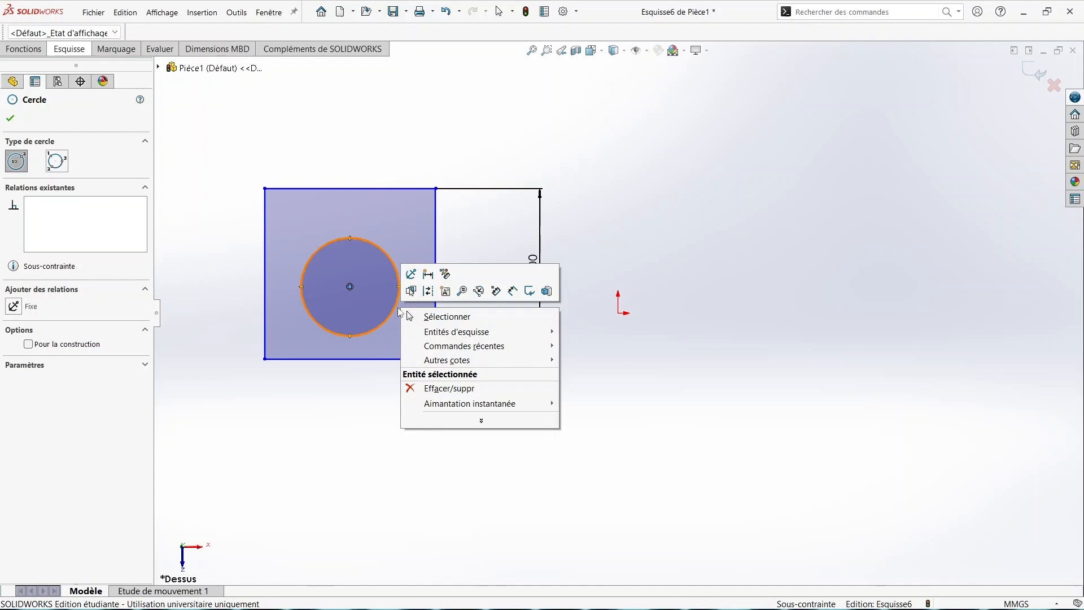
click(513, 292)
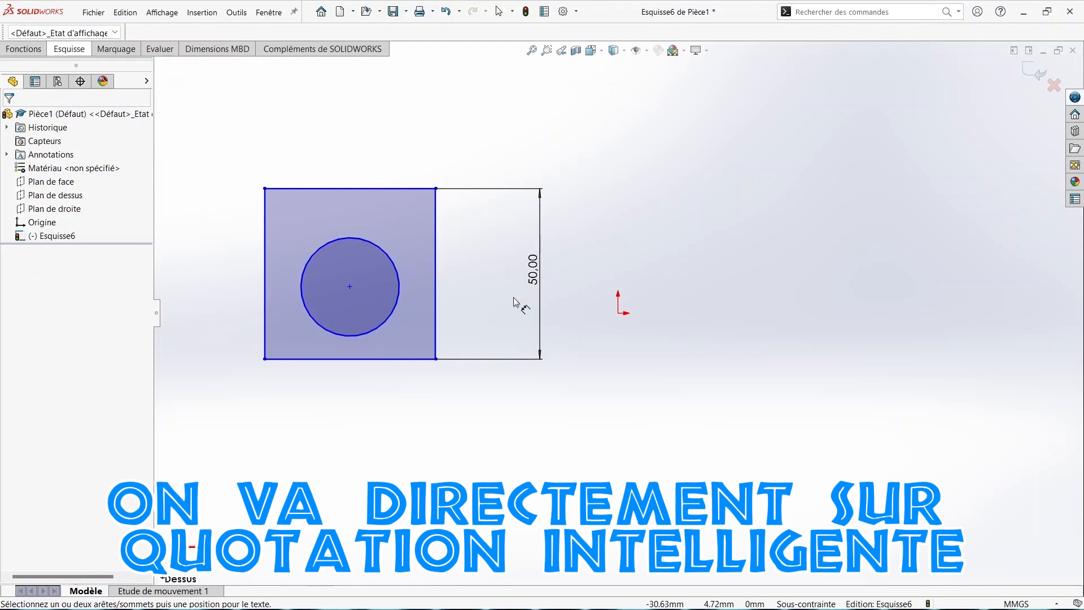
click(393, 312)
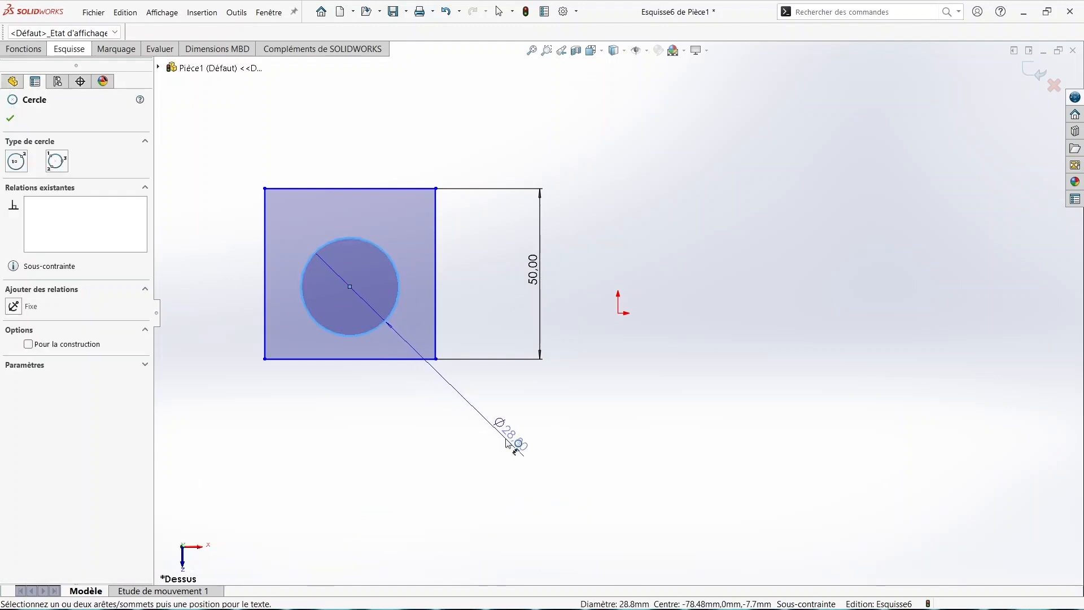
click(507, 443)
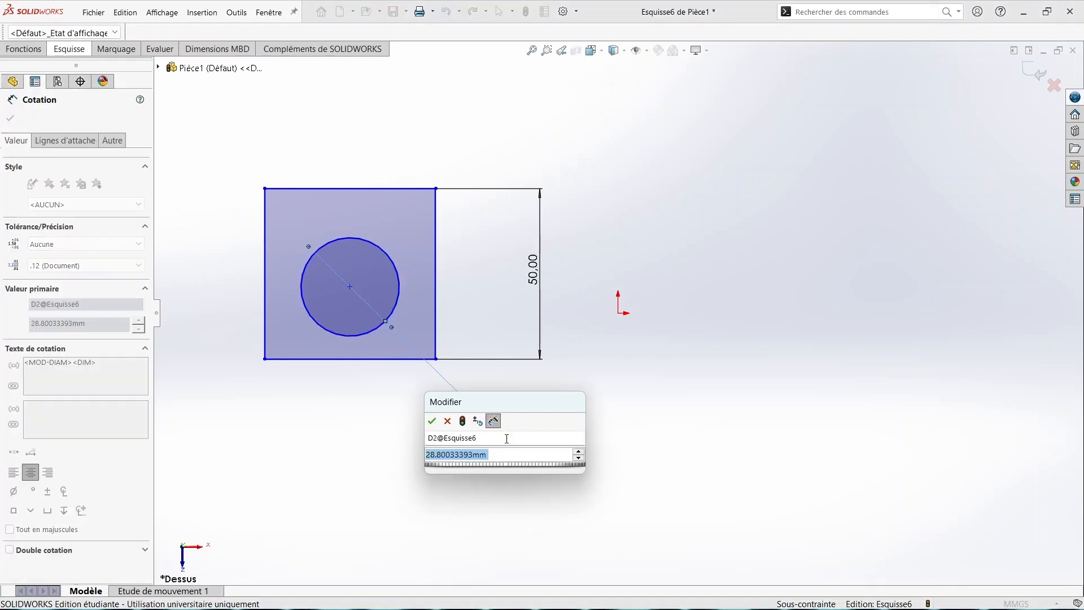
text(30)
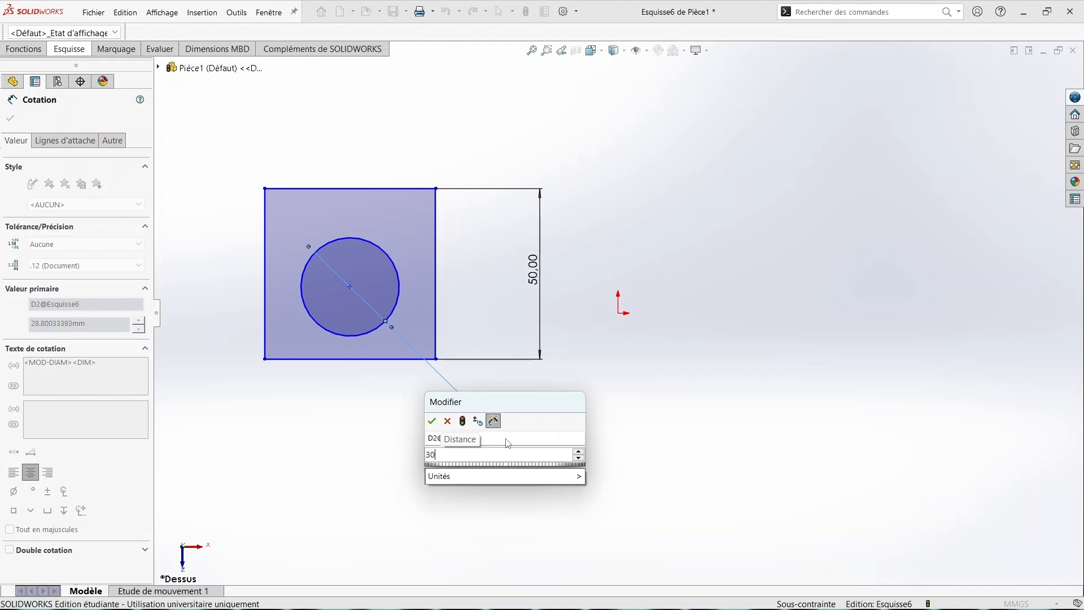
key(Escape)
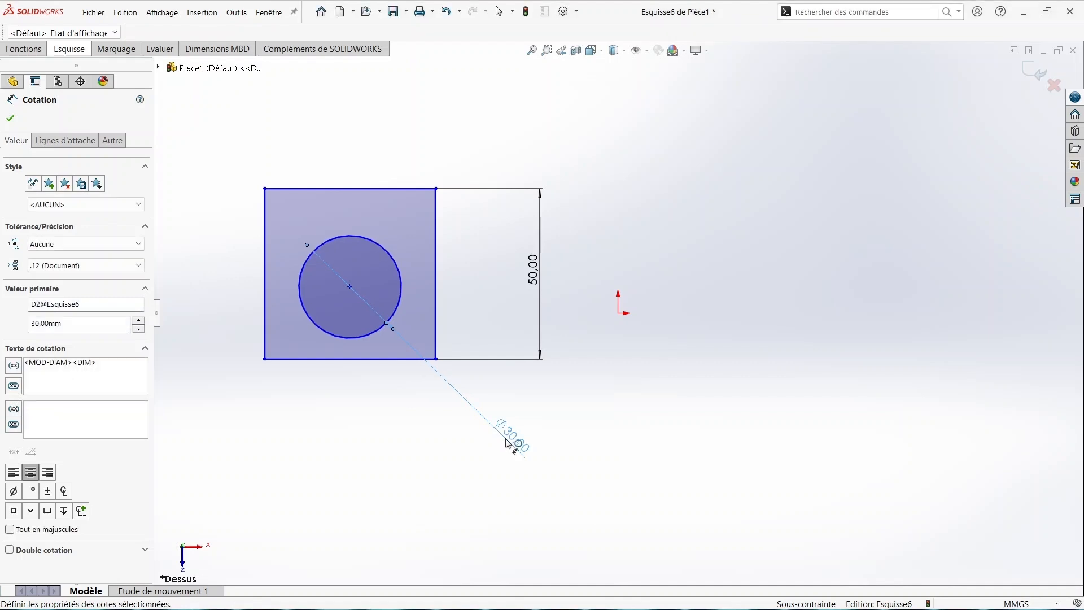
Step: Dimension the horizontal distance from the square's left side to the circle's centre and set it to 25 mm
click(264, 282)
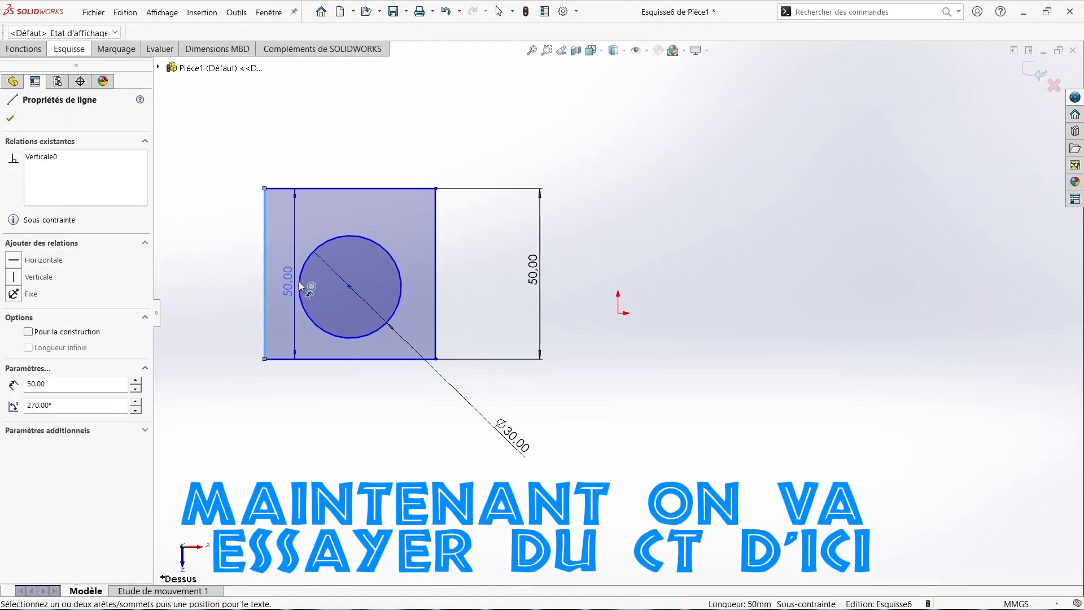
click(350, 287)
click(388, 455)
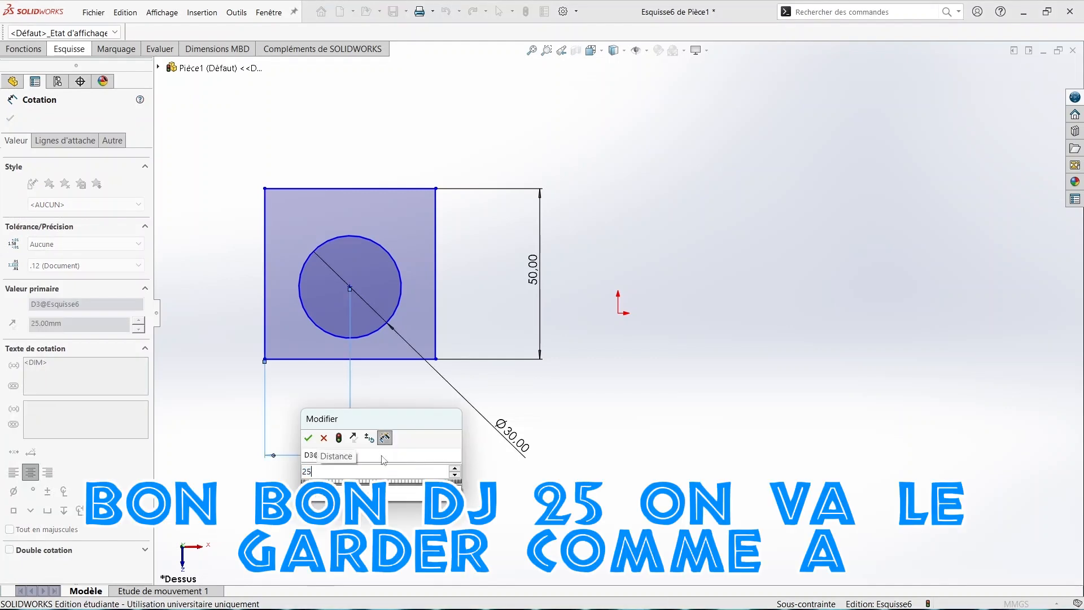
key(Return)
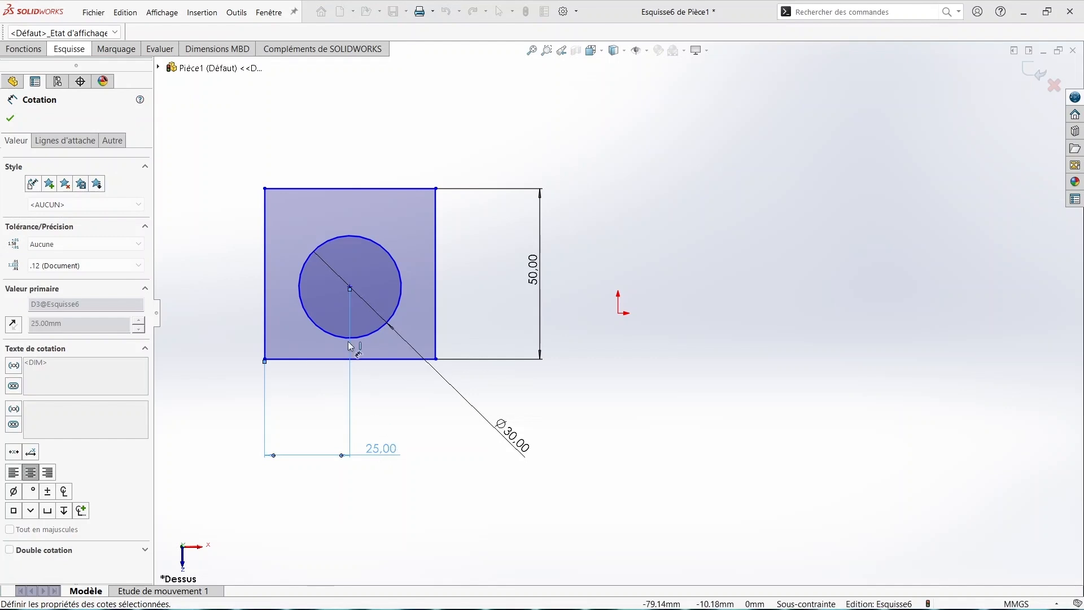
Step: Dimension the vertical distance from the square's top side to the circle's centre and set it to 25 mm
click(351, 188)
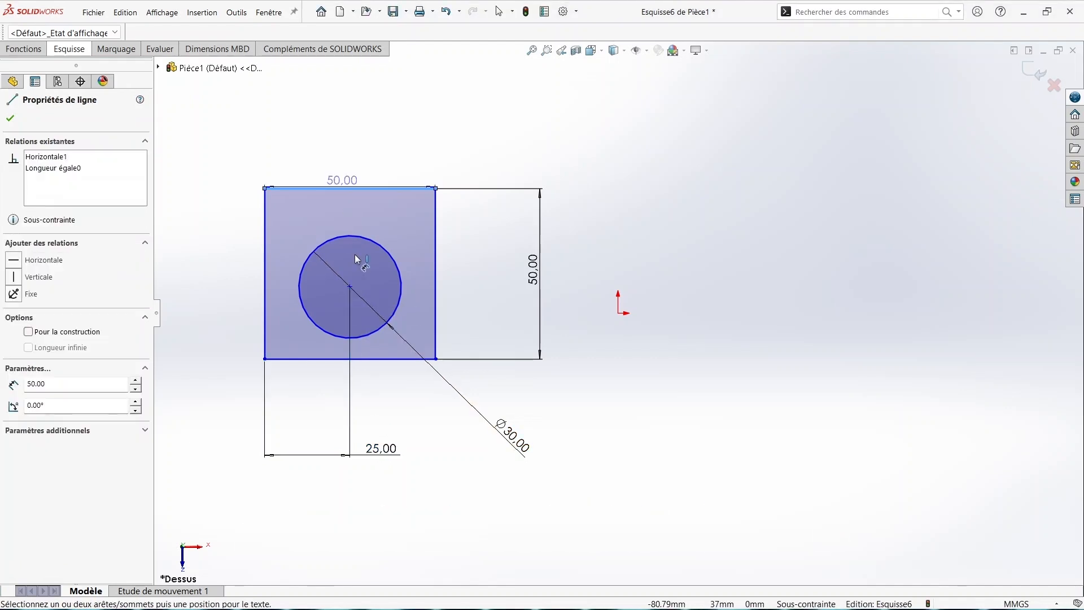
click(350, 286)
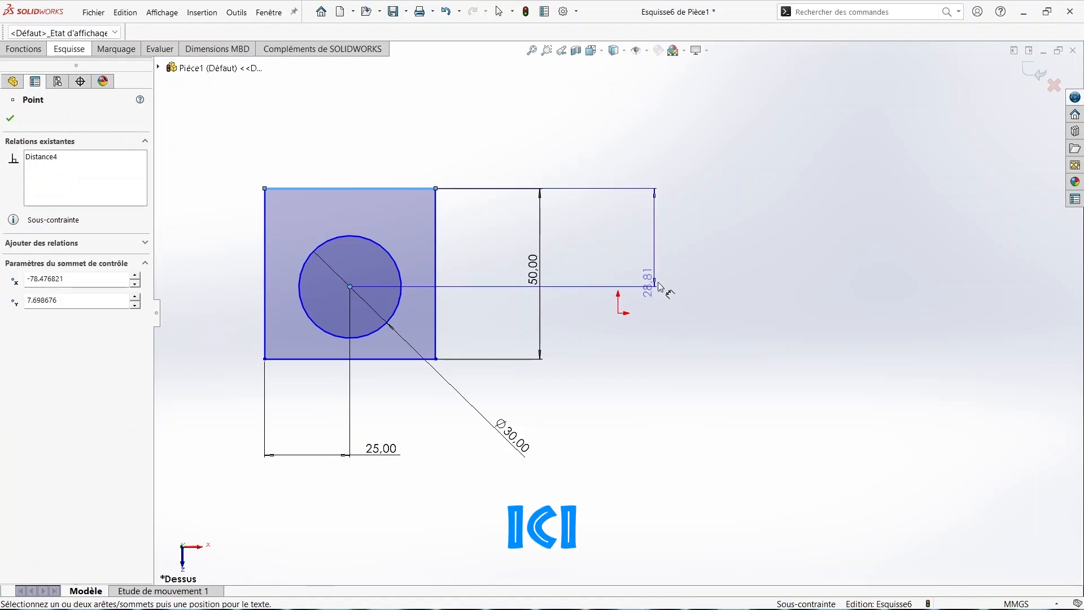
click(659, 287)
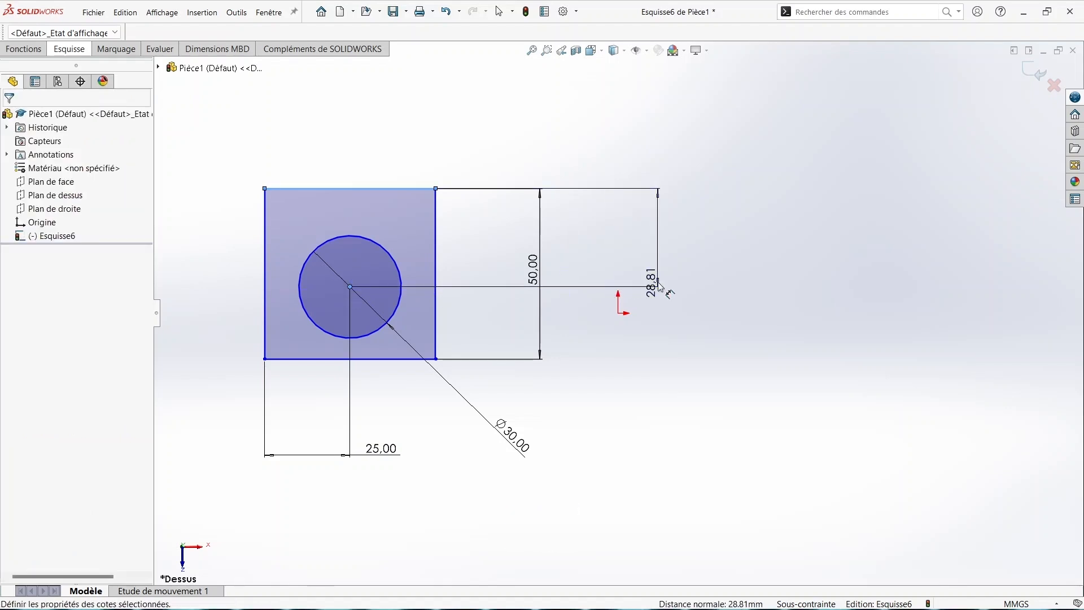
click(660, 287)
text(2)
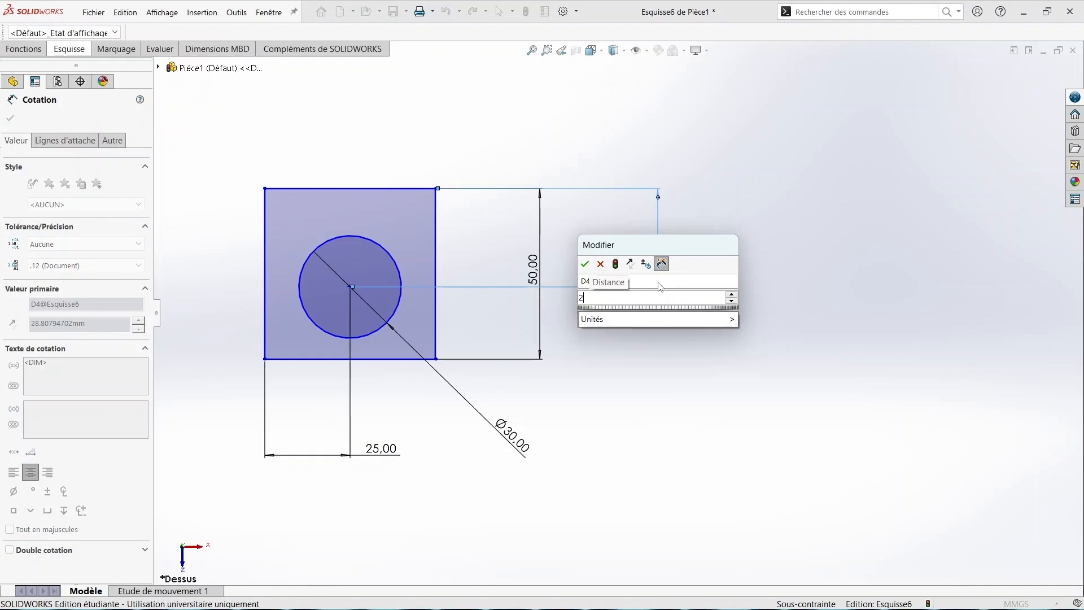
text(5)
key(Return)
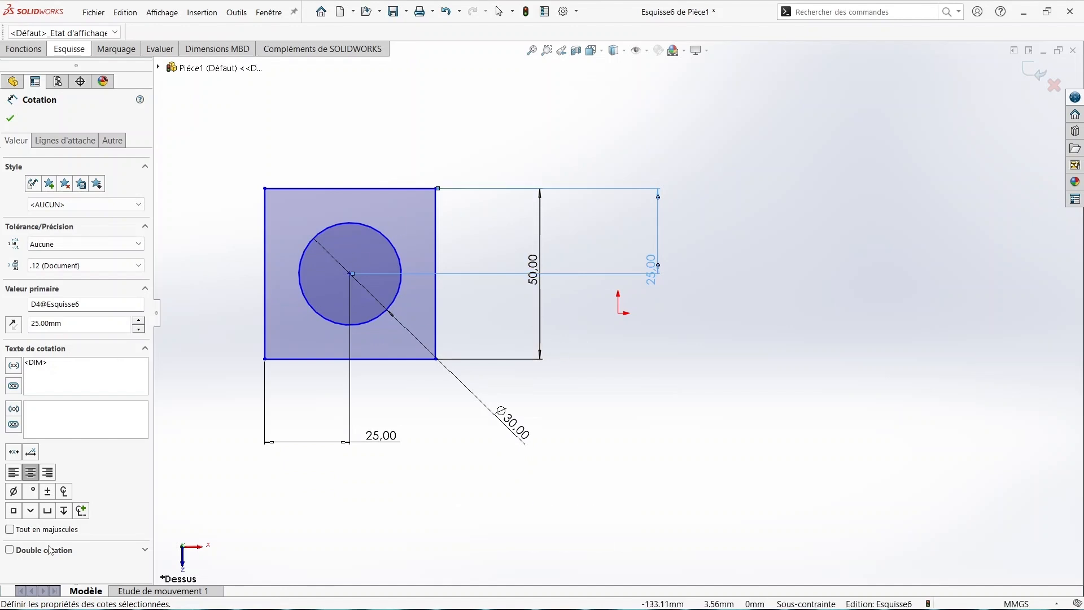
click(10, 118)
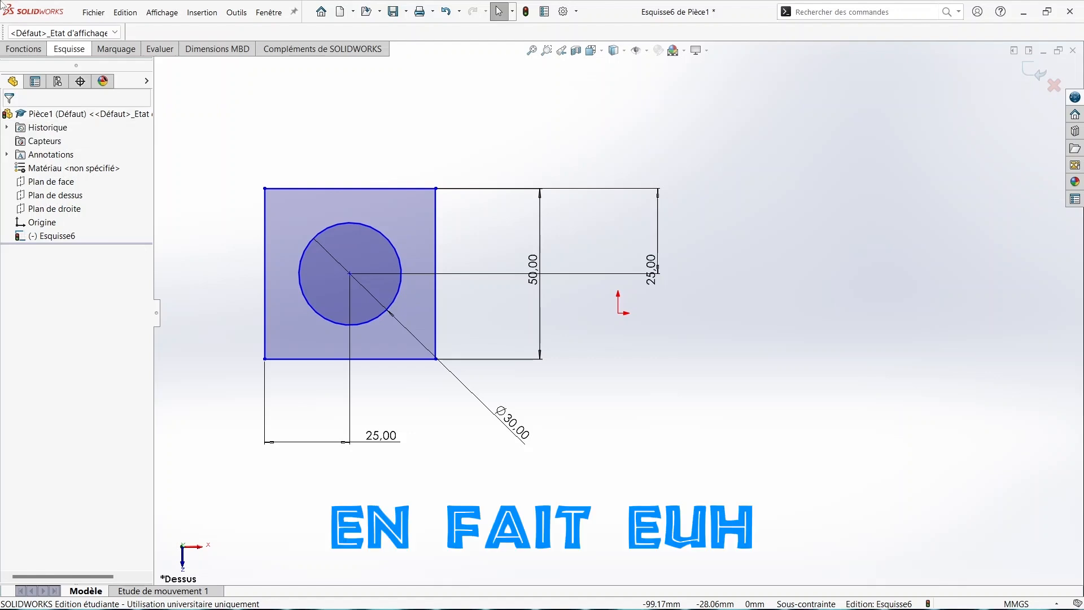
click(26, 51)
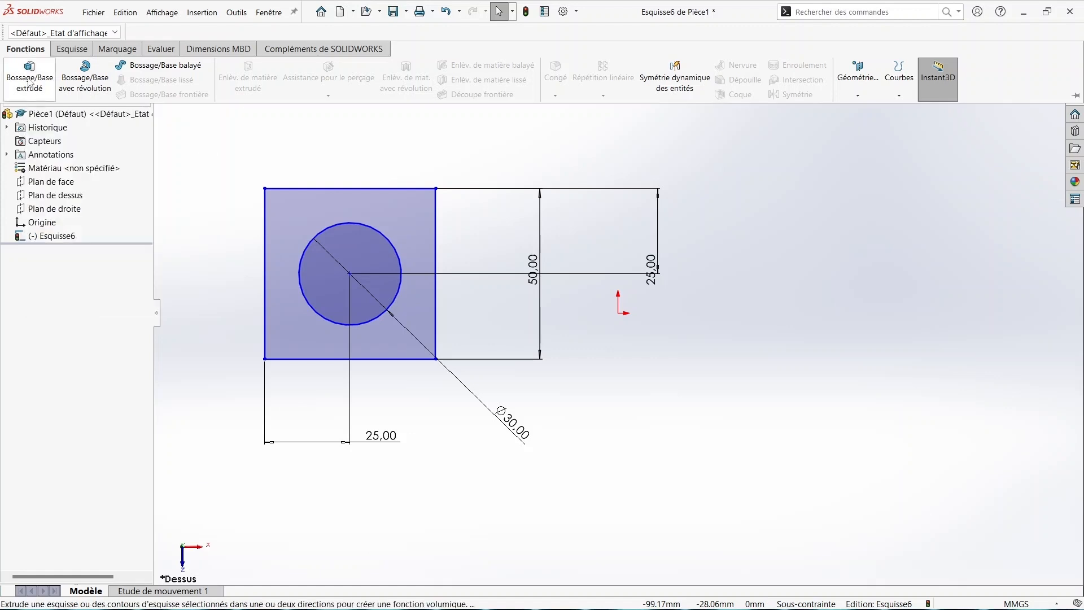
click(27, 78)
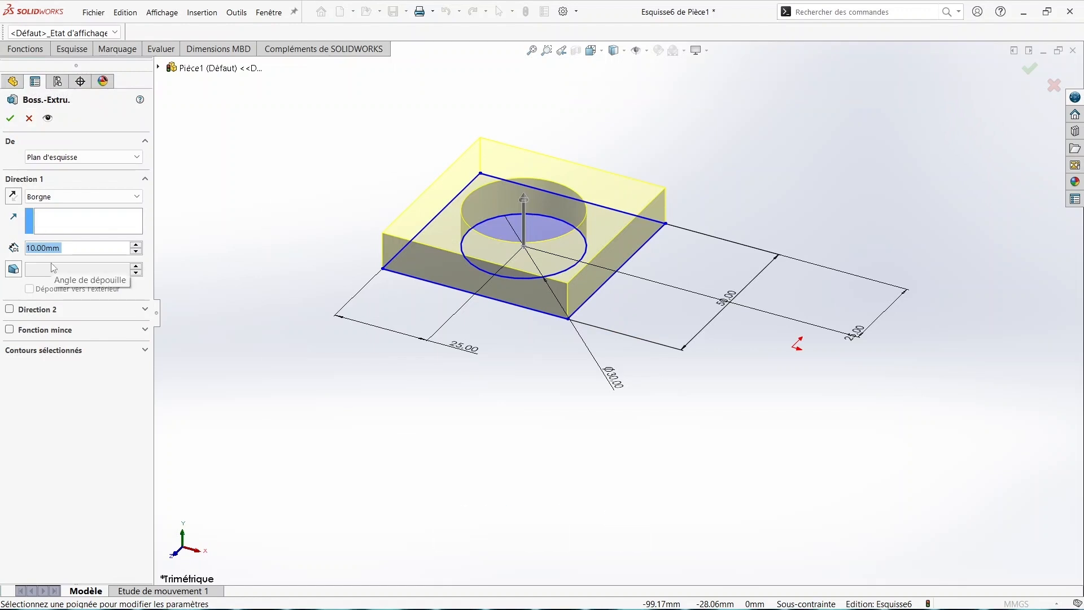
click(24, 49)
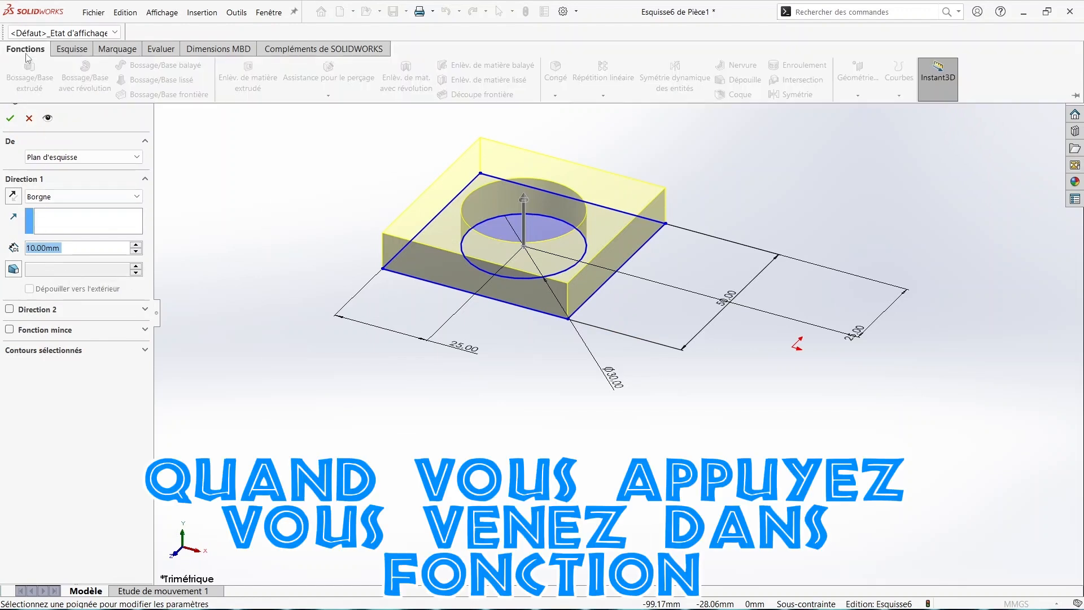
click(33, 120)
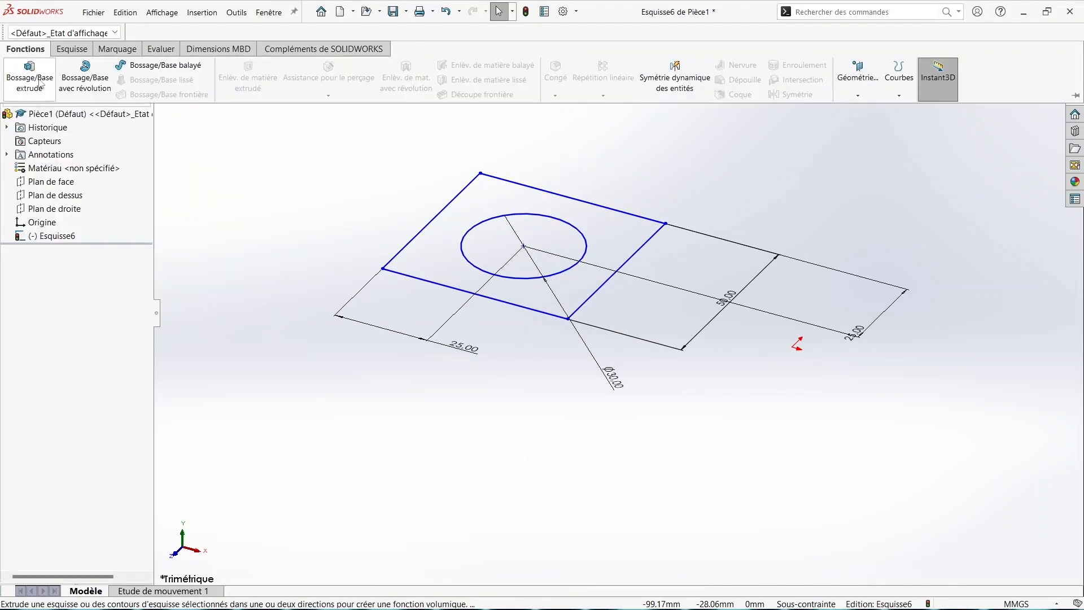
Step: Start a boss extrusion of the square sketch with its circular opening, stretching the blind depth upward to 35 mm
click(38, 79)
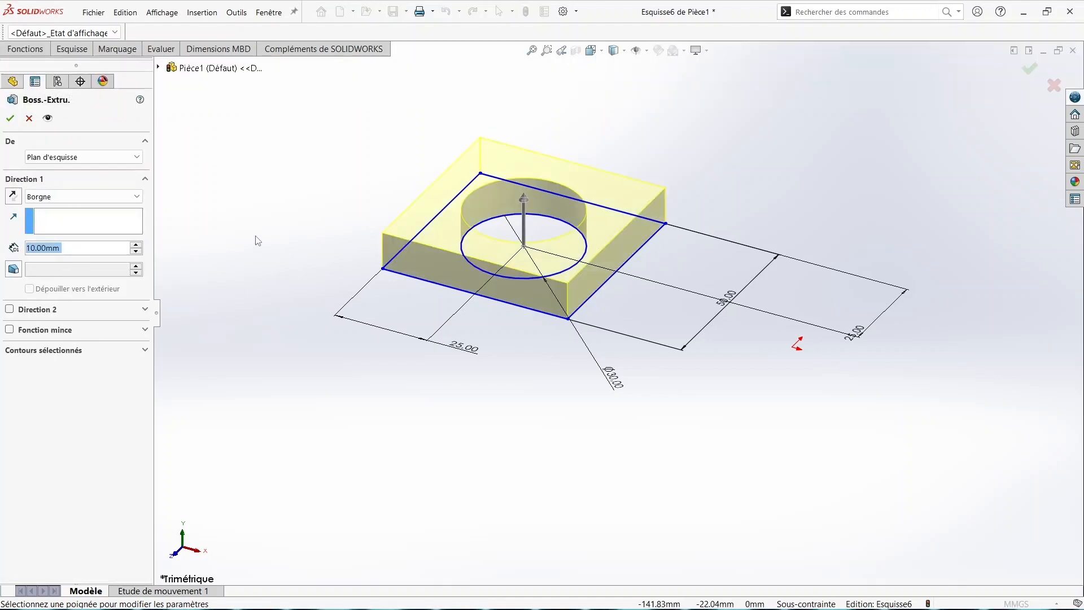
click(524, 217)
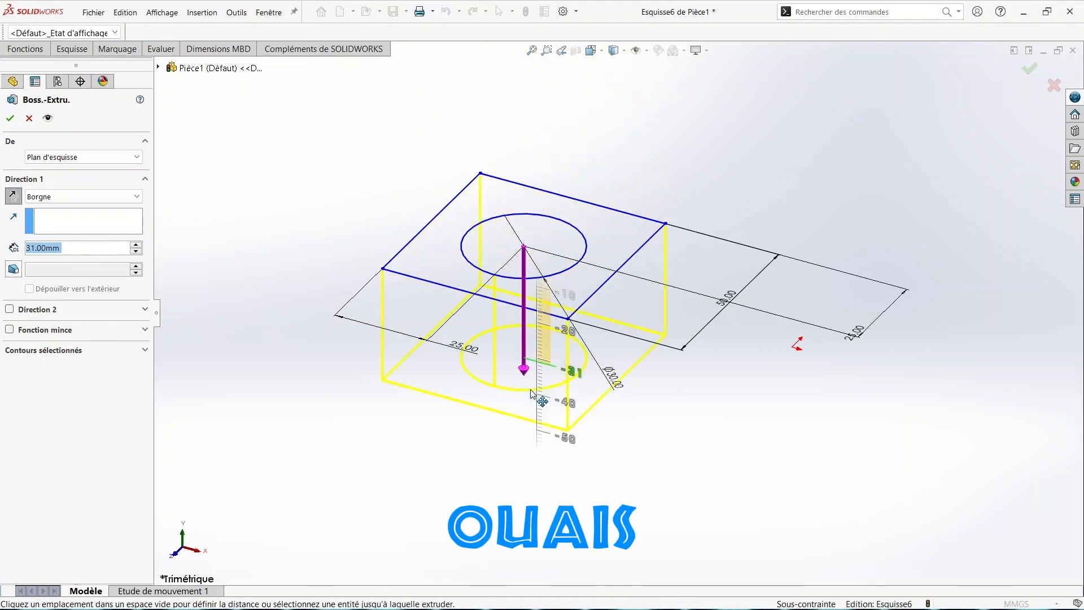
click(520, 120)
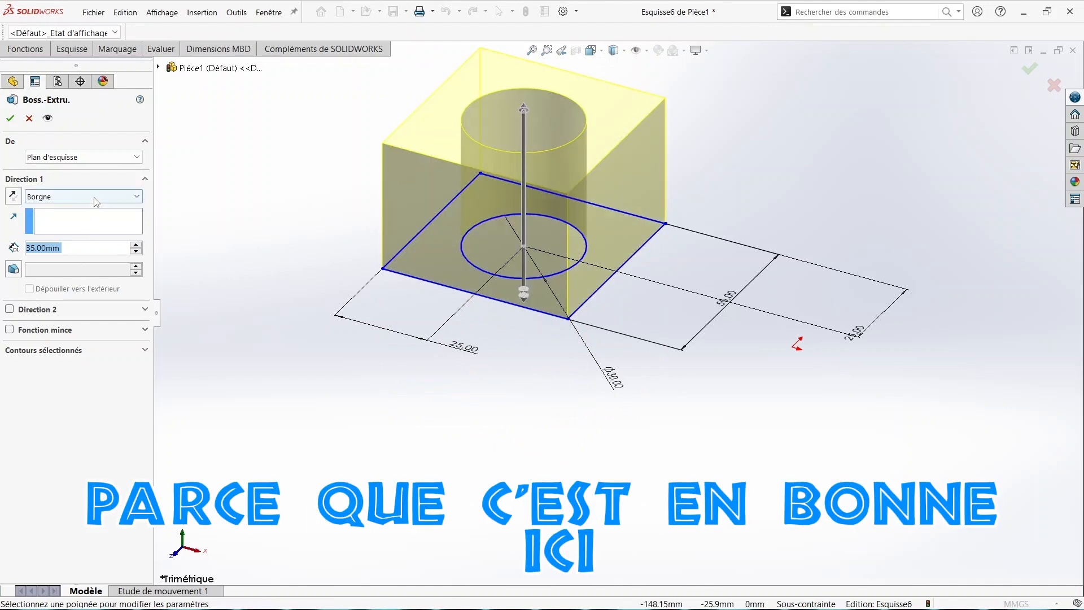
Step: Try the Mid Plane (Plan milieu) end condition with a 24 mm depth and return the extrusion to Blind (Borgne)
click(118, 197)
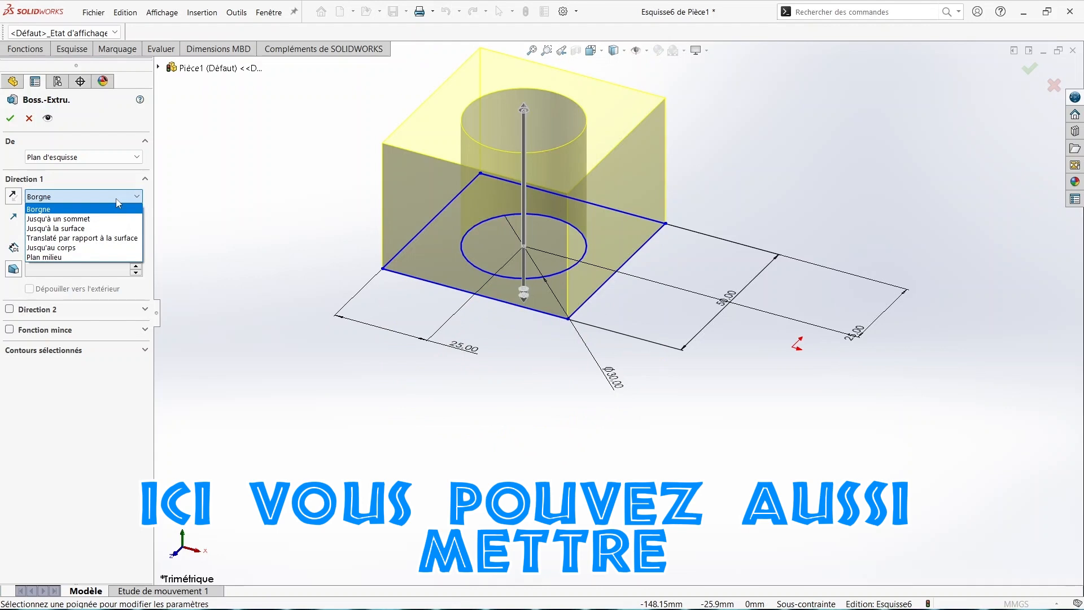
click(51, 257)
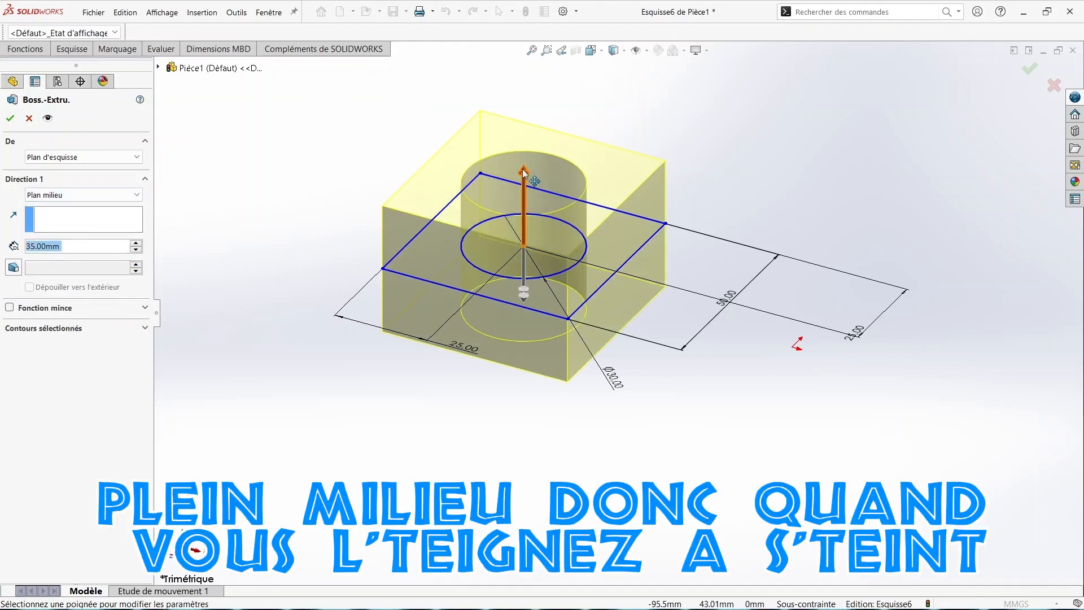
mouse_move(524, 171)
mouse_down()
mouse_move(528, 59)
mouse_move(527, 214)
mouse_move(527, 202)
mouse_up()
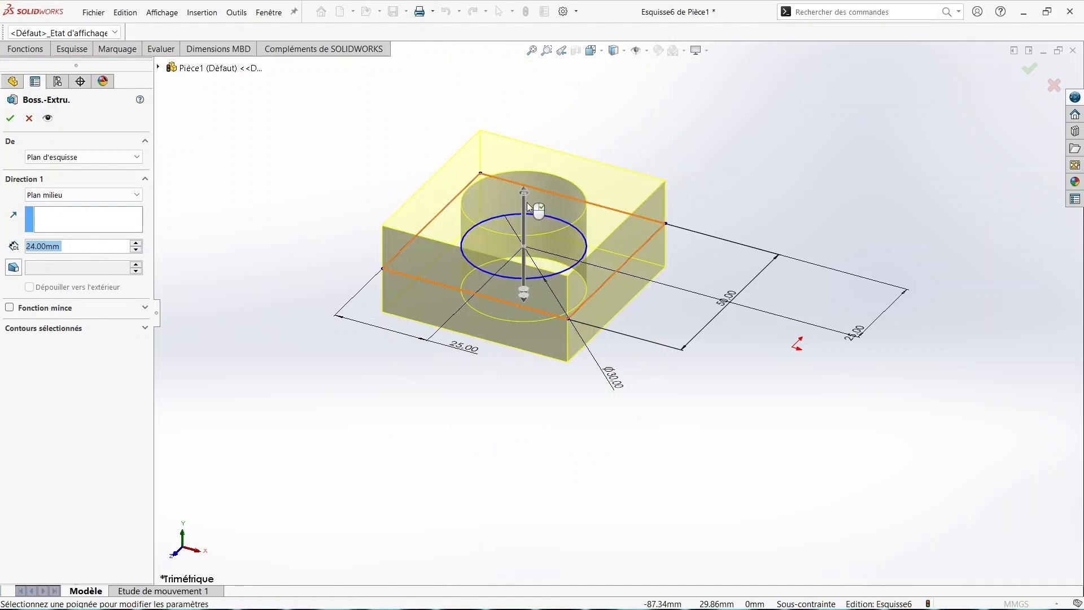
click(78, 196)
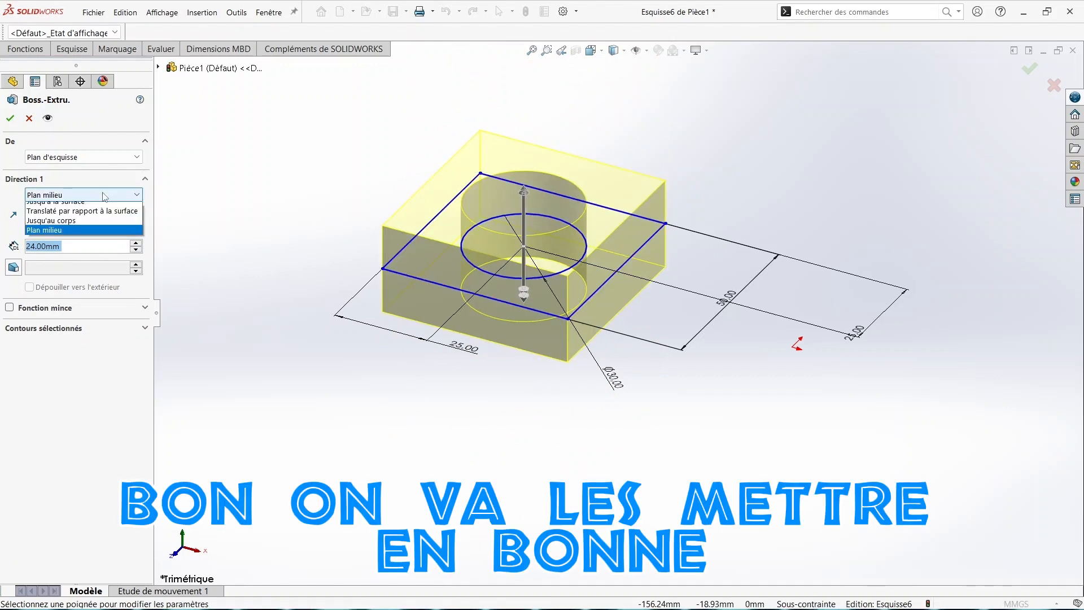
click(77, 208)
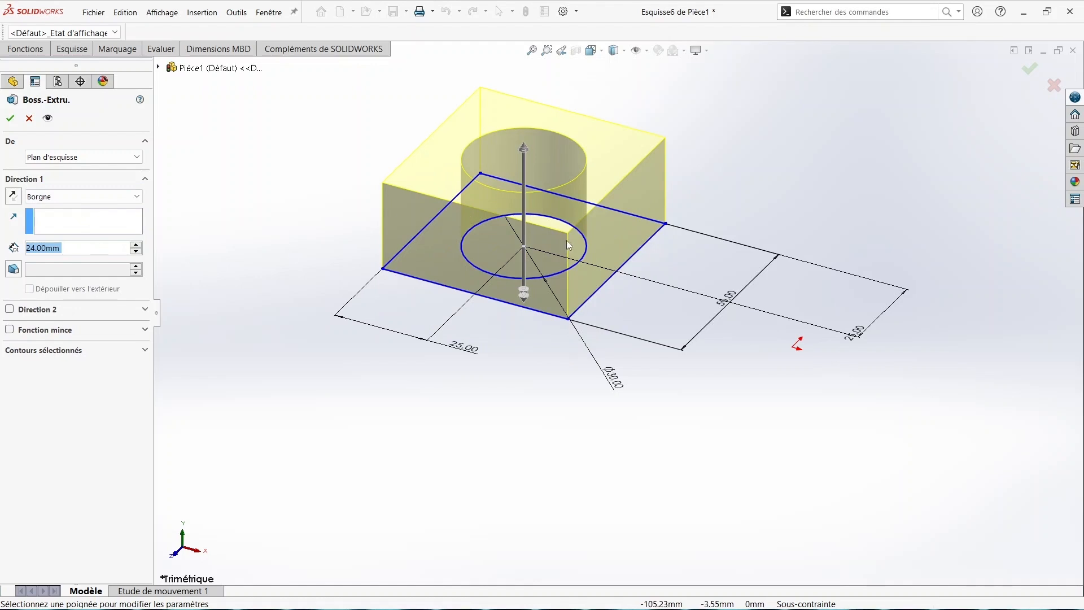
Step: Set the blind extrusion depth to 50 mm and create the cube with its circular through hole
click(99, 249)
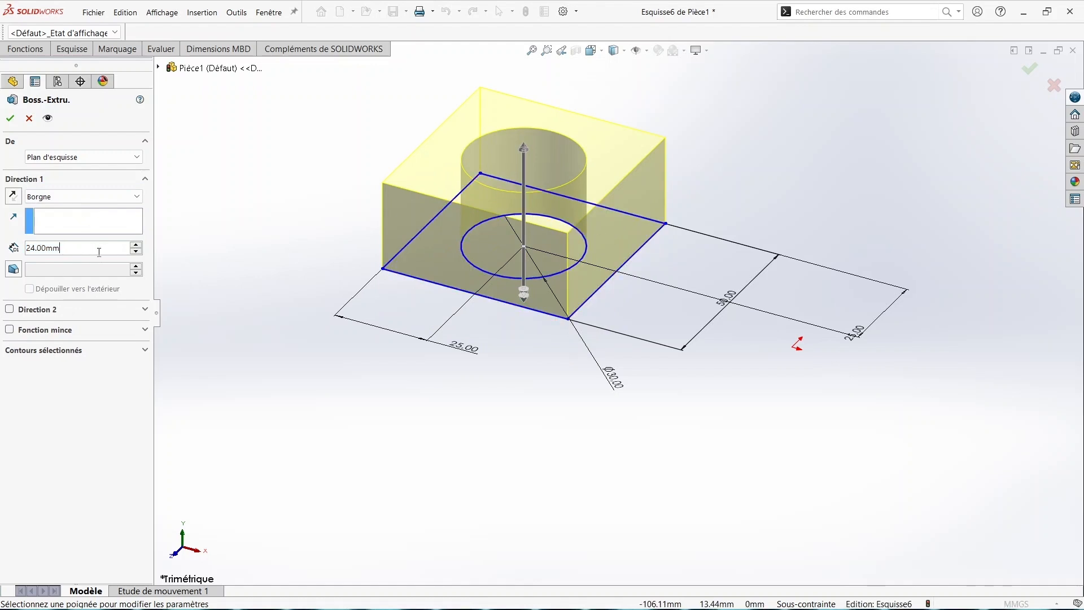
key(BackSpace)
key(BackSpace)
key(BackSpace)
key(BackSpace)
key(BackSpace)
key(BackSpace)
key(BackSpace)
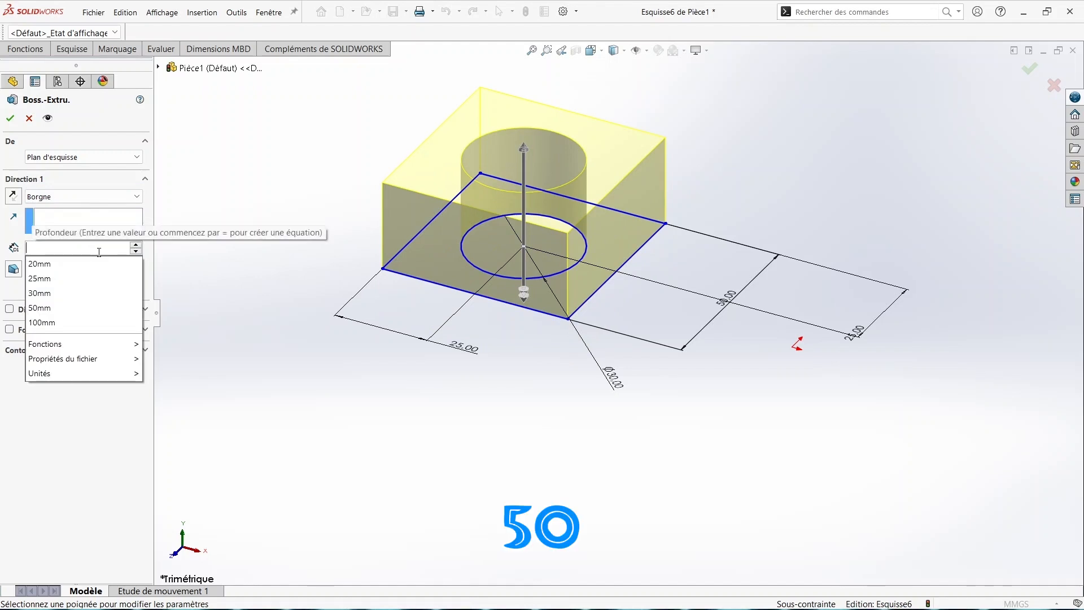
text(50)
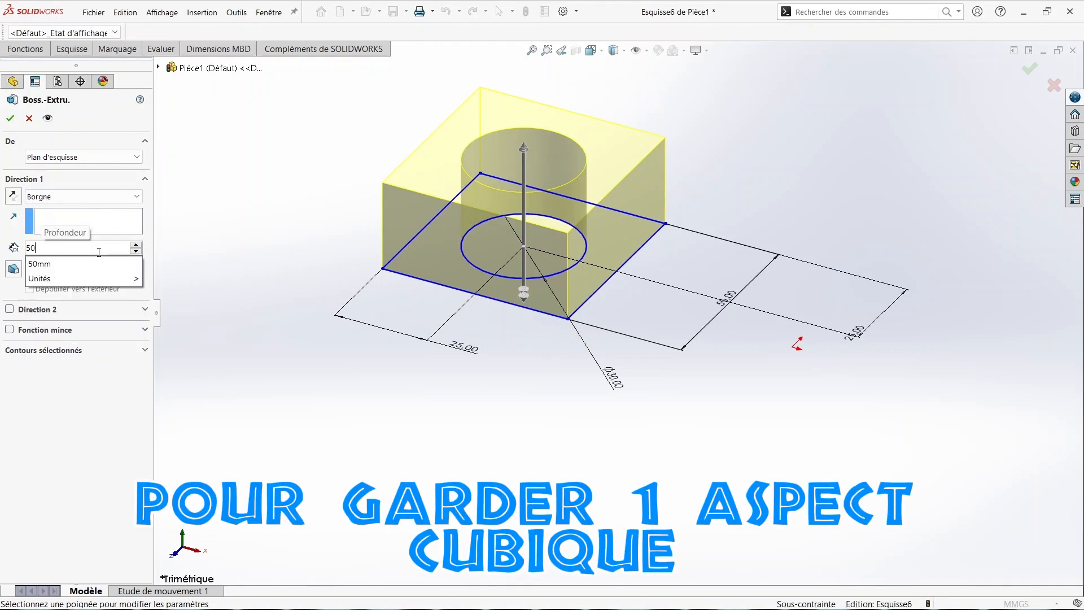
key(Return)
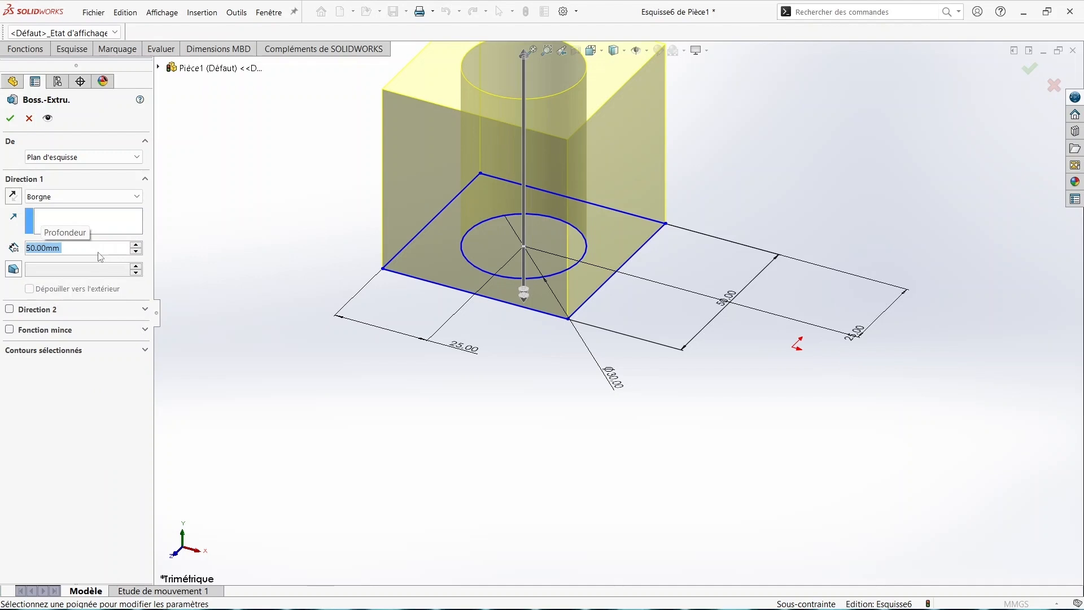
click(11, 119)
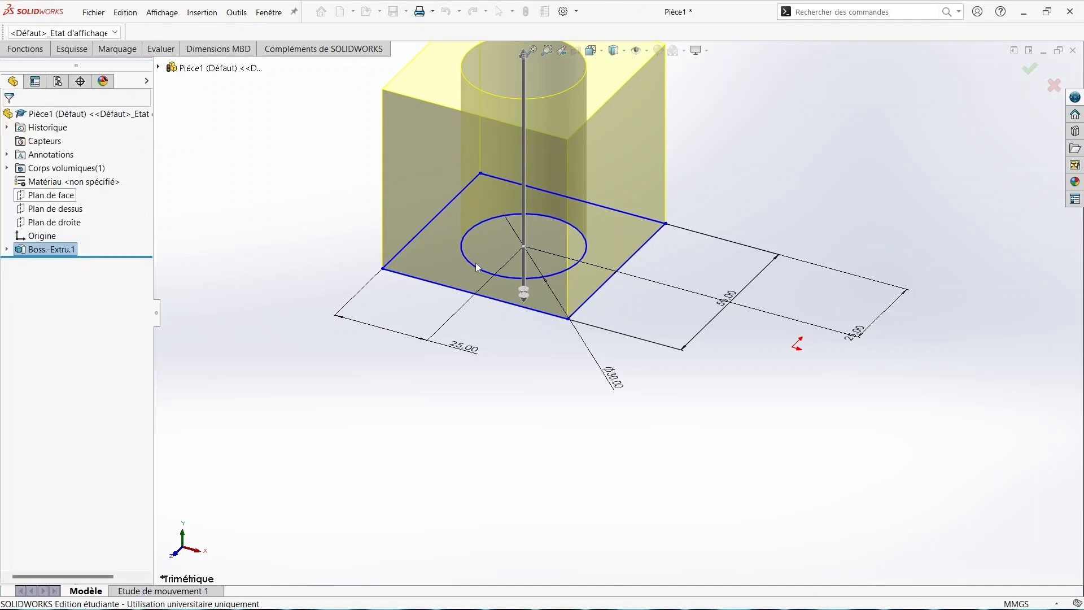
Step: Examine the extruded cube and its through hole from different angles and distances
click(686, 306)
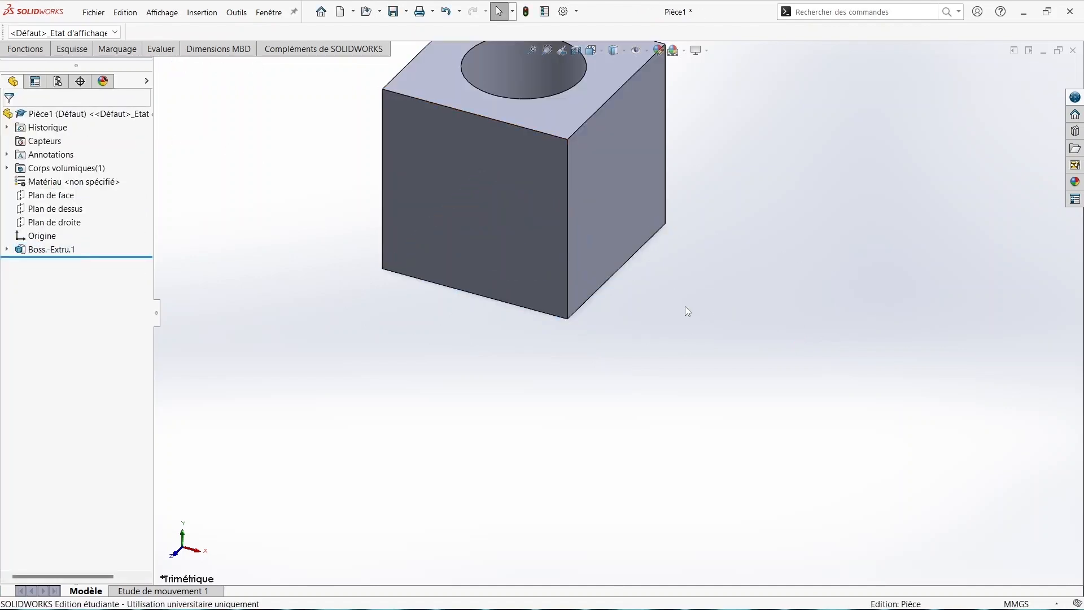
middle_drag(685, 306, 685, 307)
key(Left)
key(Left)
key(Down)
key(Up)
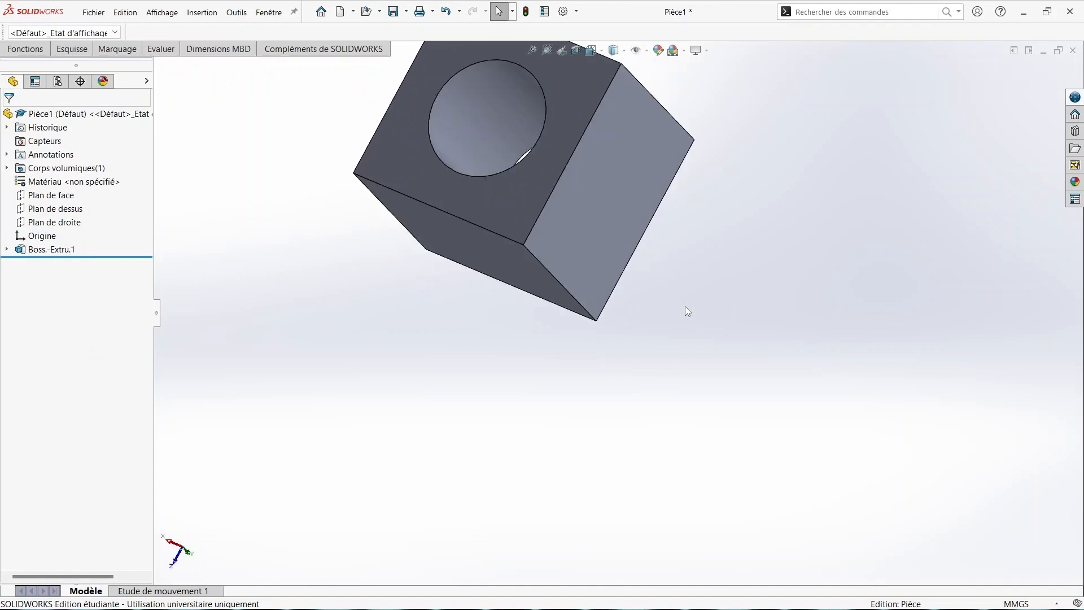
scroll(655, 238, down, 2)
scroll(655, 238, up, 3)
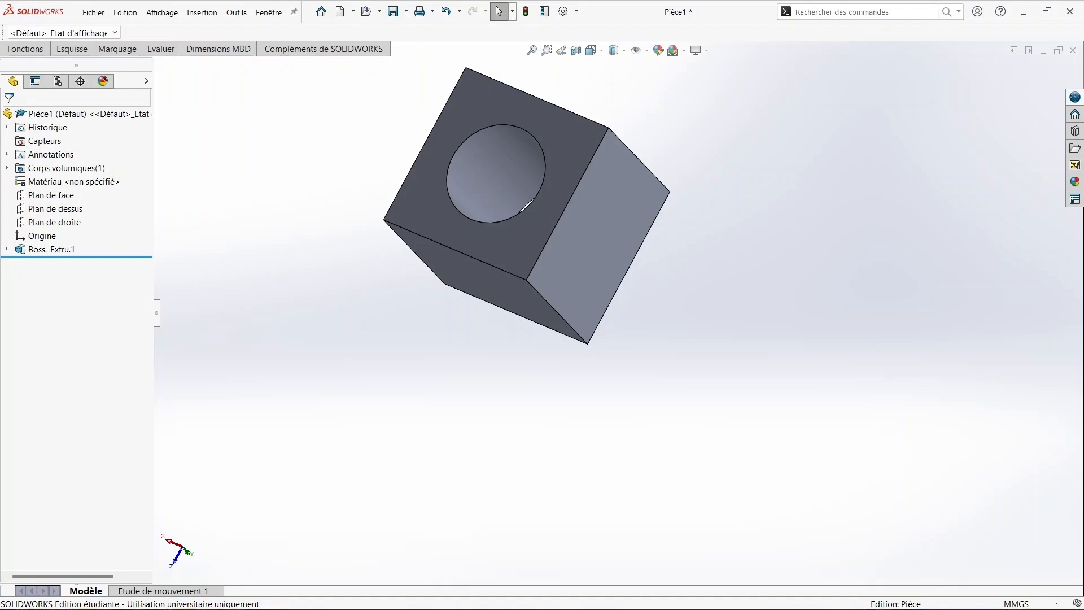
click(428, 590)
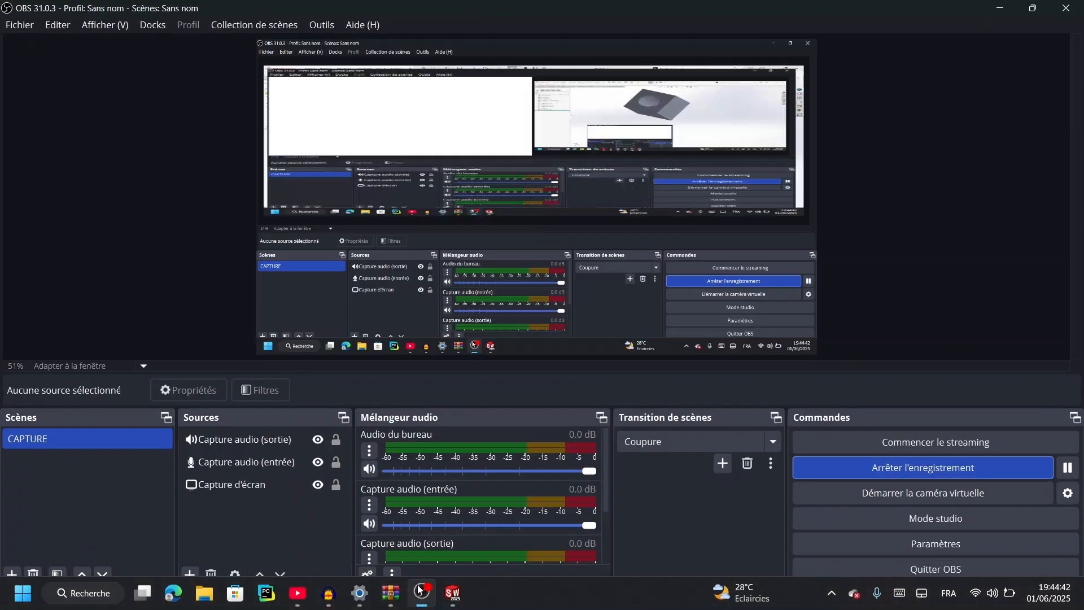
click(876, 471)
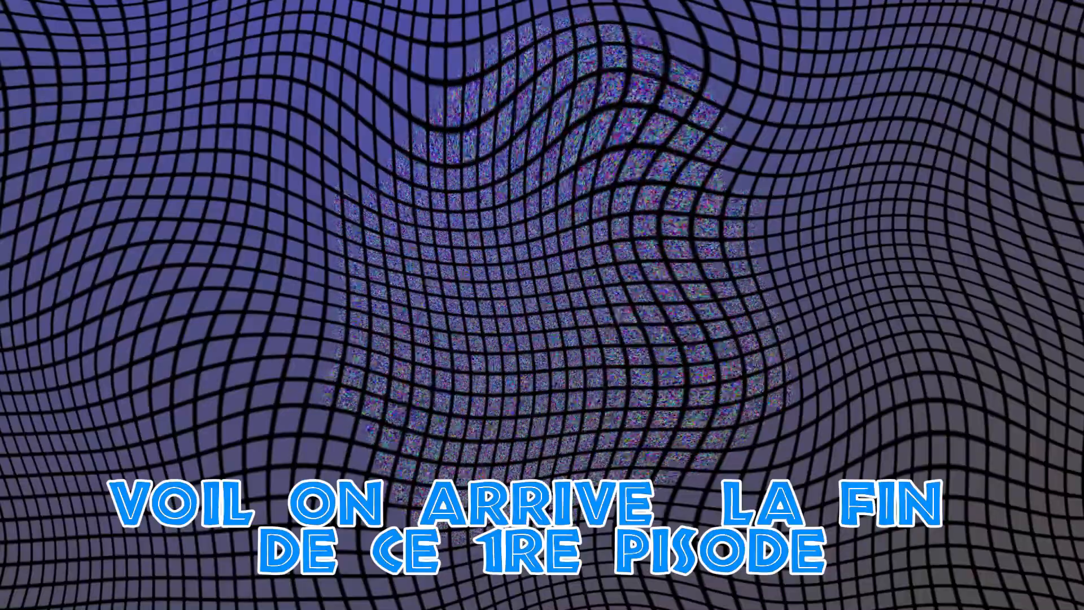